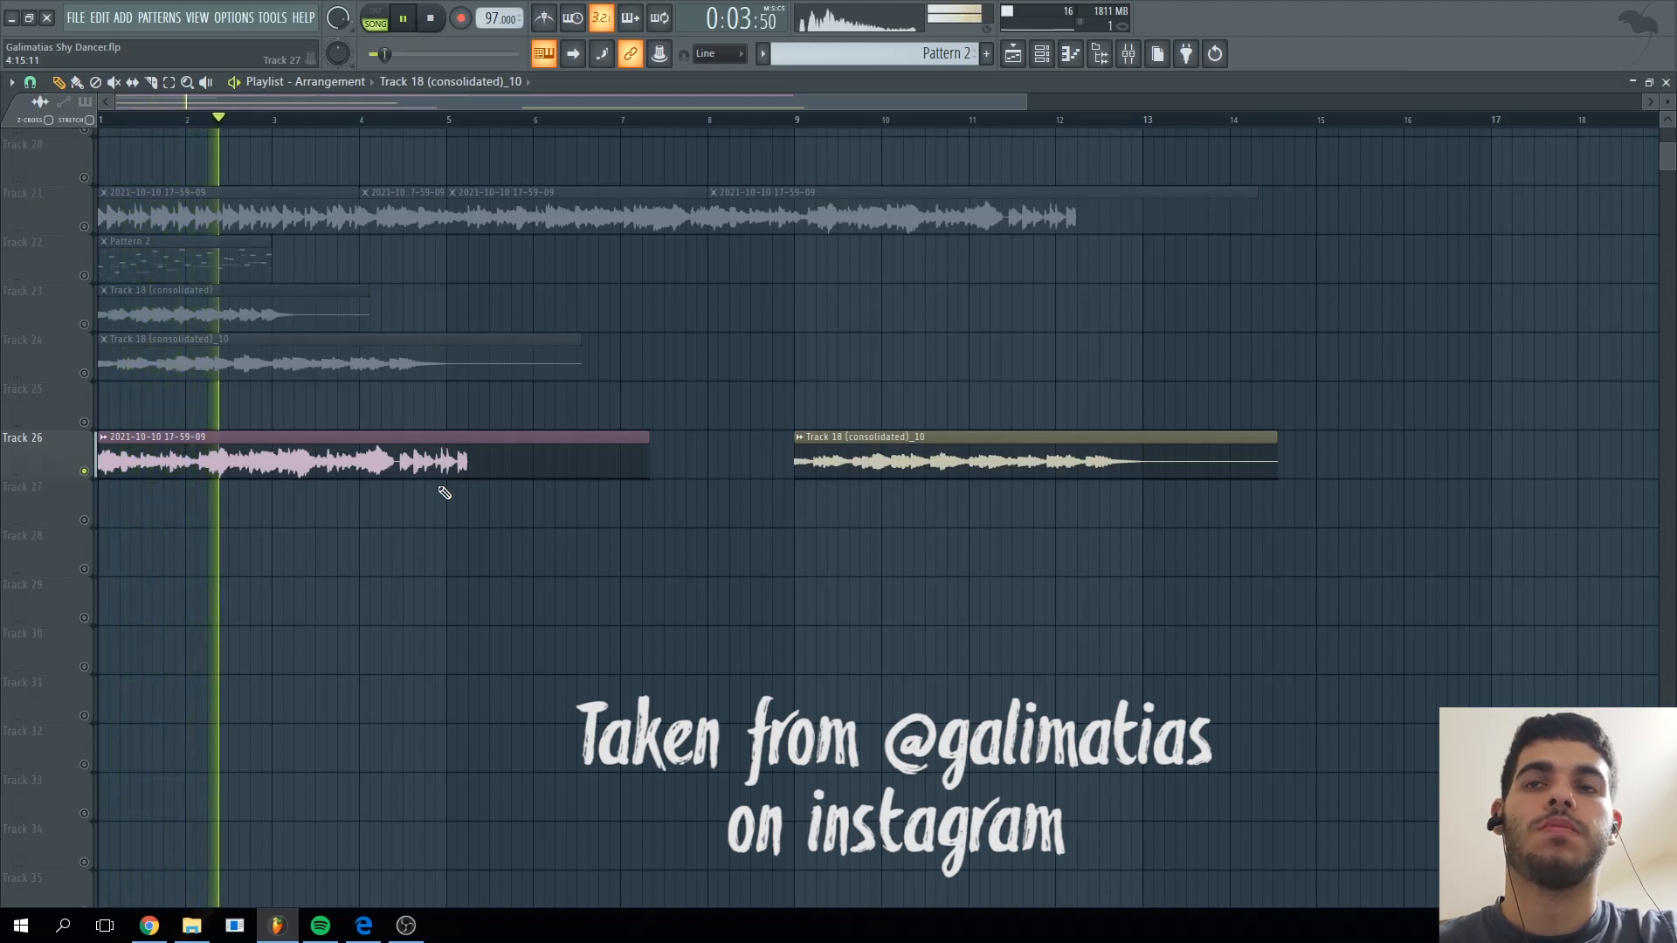
# - Stop the current playback and play the arrangement from bar 9 to hear the consolidated clip on Track 26
pyautogui.press('space')
pyautogui.click(801, 120)
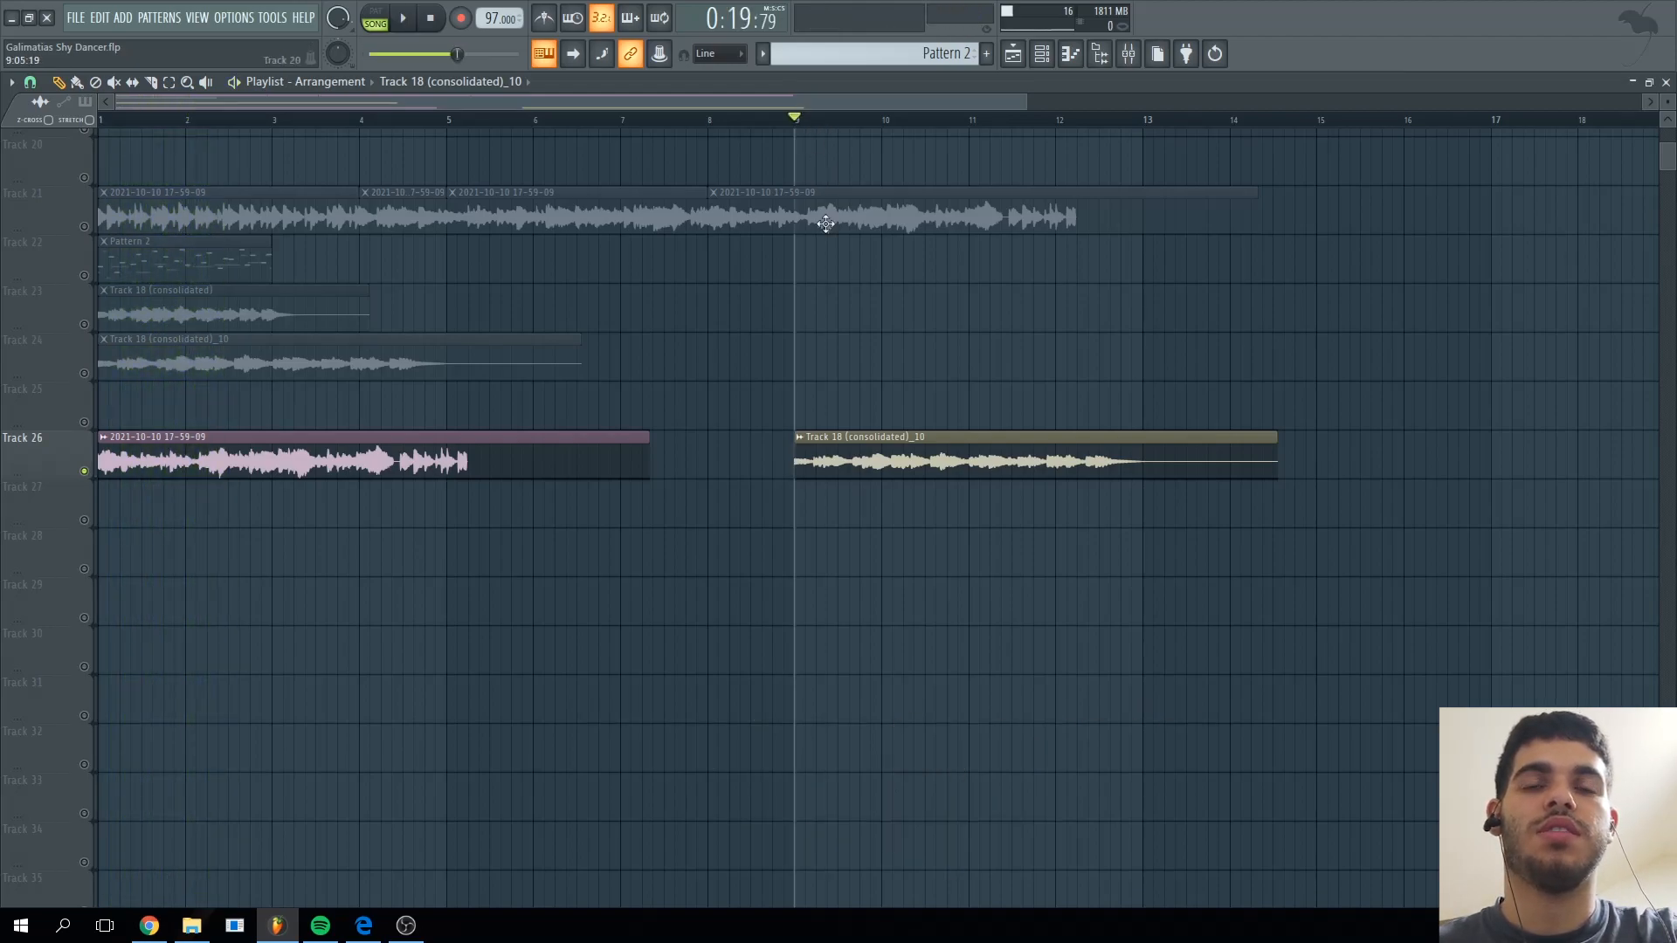
pyautogui.press('space')
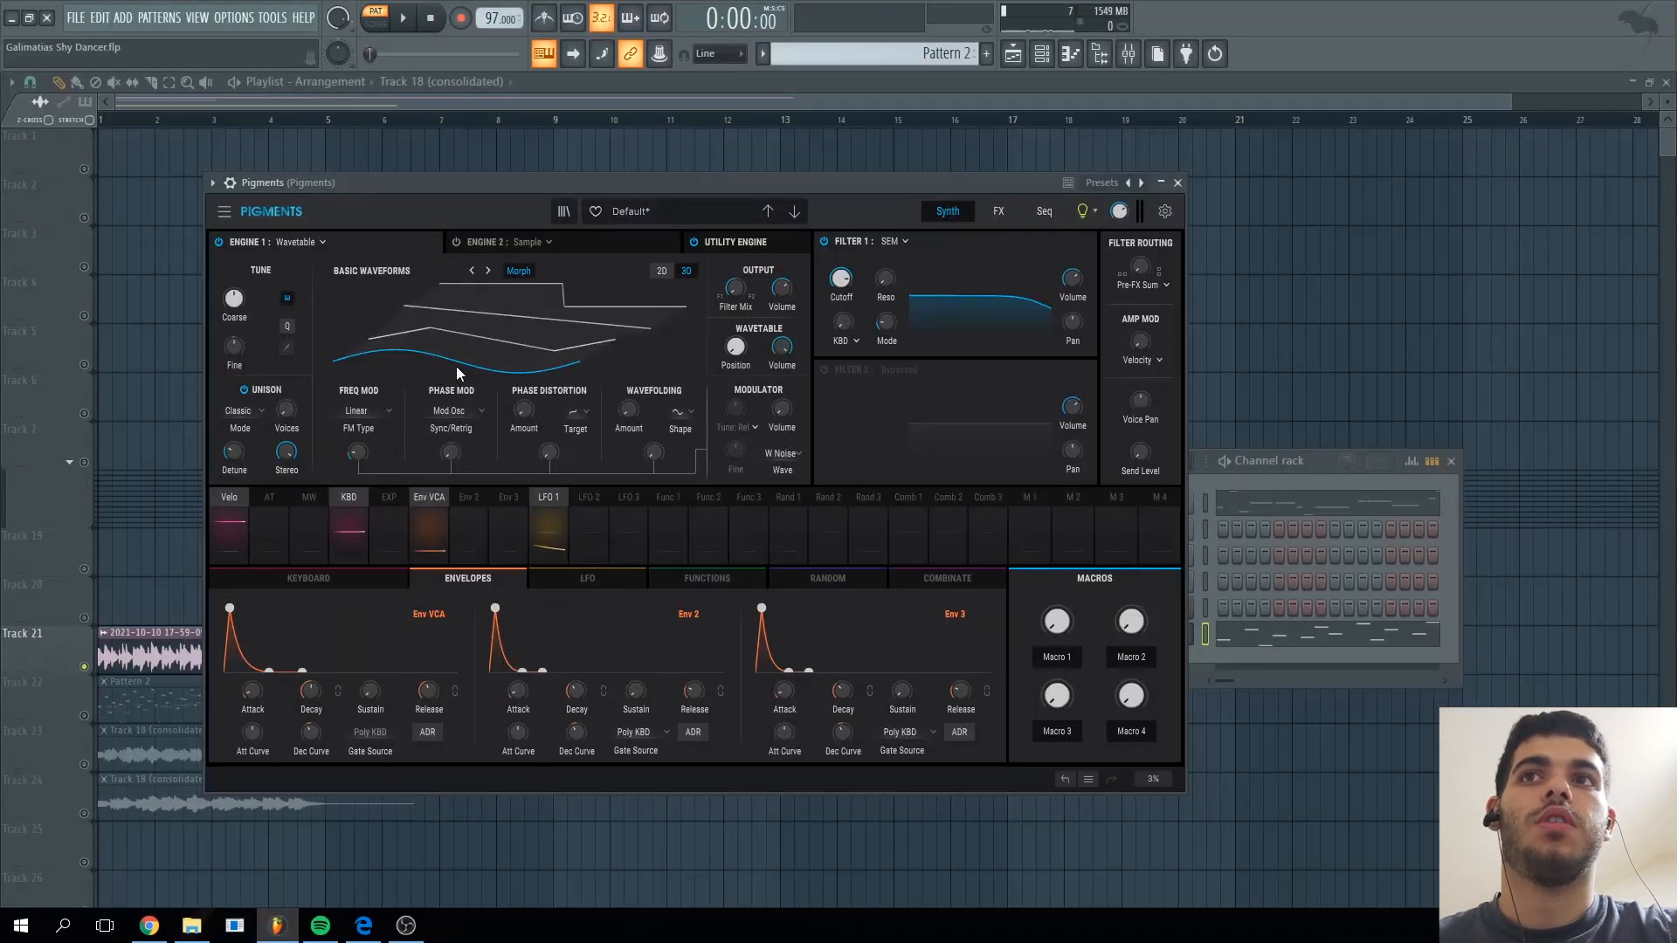
# - Play the pattern to hear Engine 1 with its frequency modulation amount at 0.00
pyautogui.moveTo(371, 445)
pyautogui.press('space')
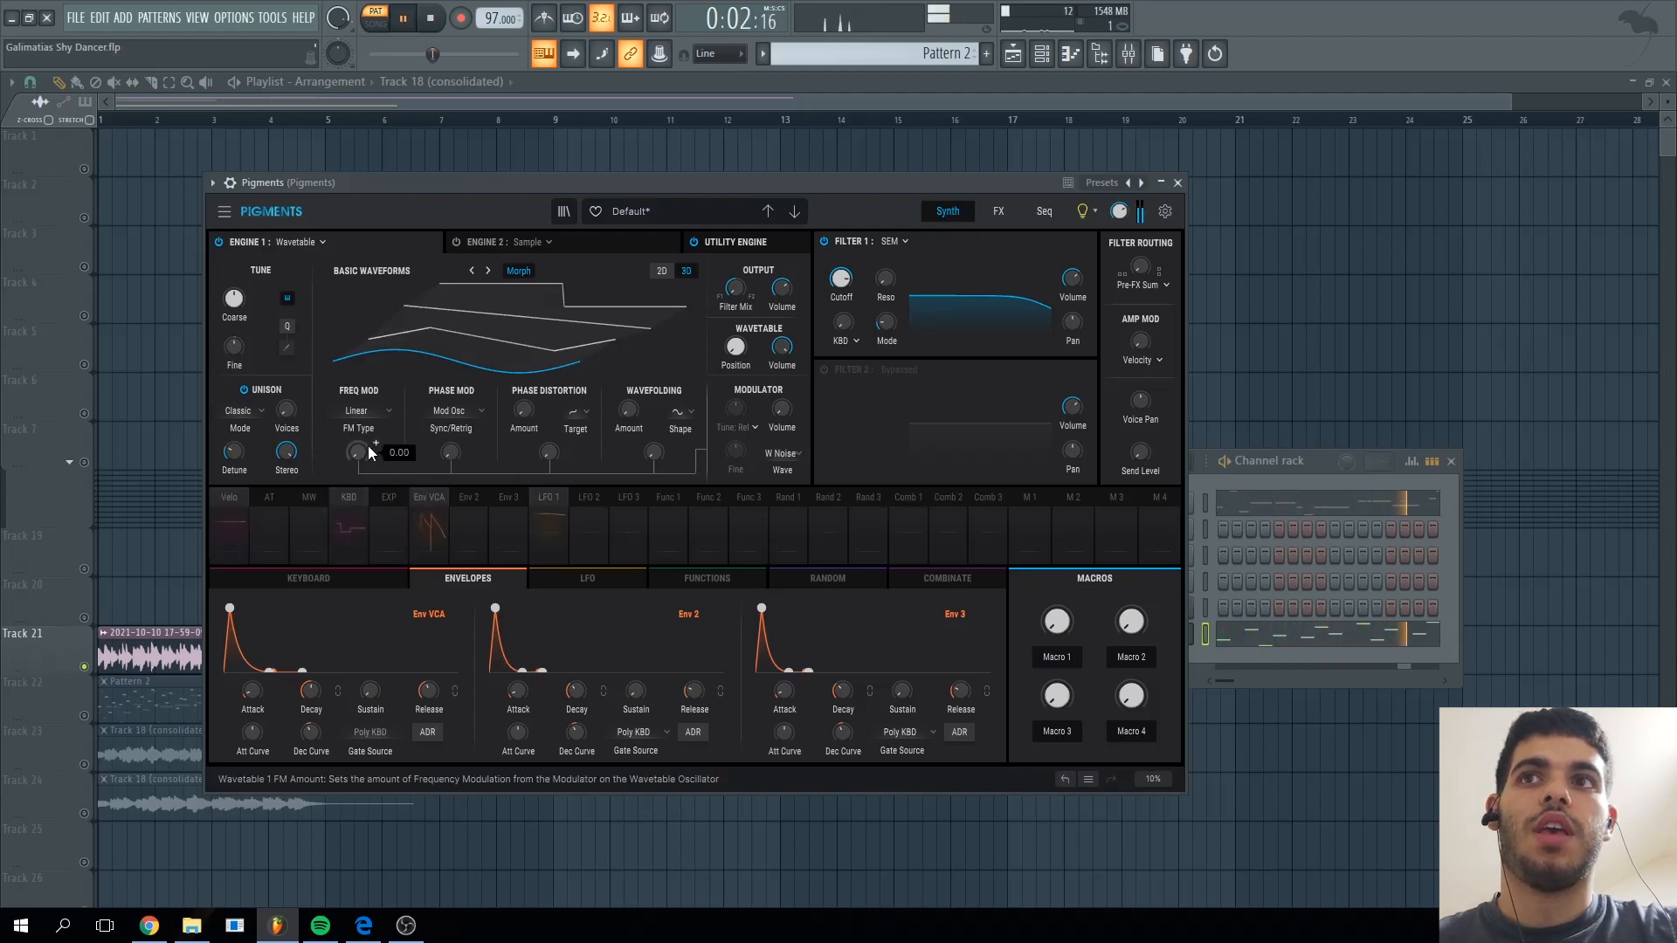
pyautogui.press('space')
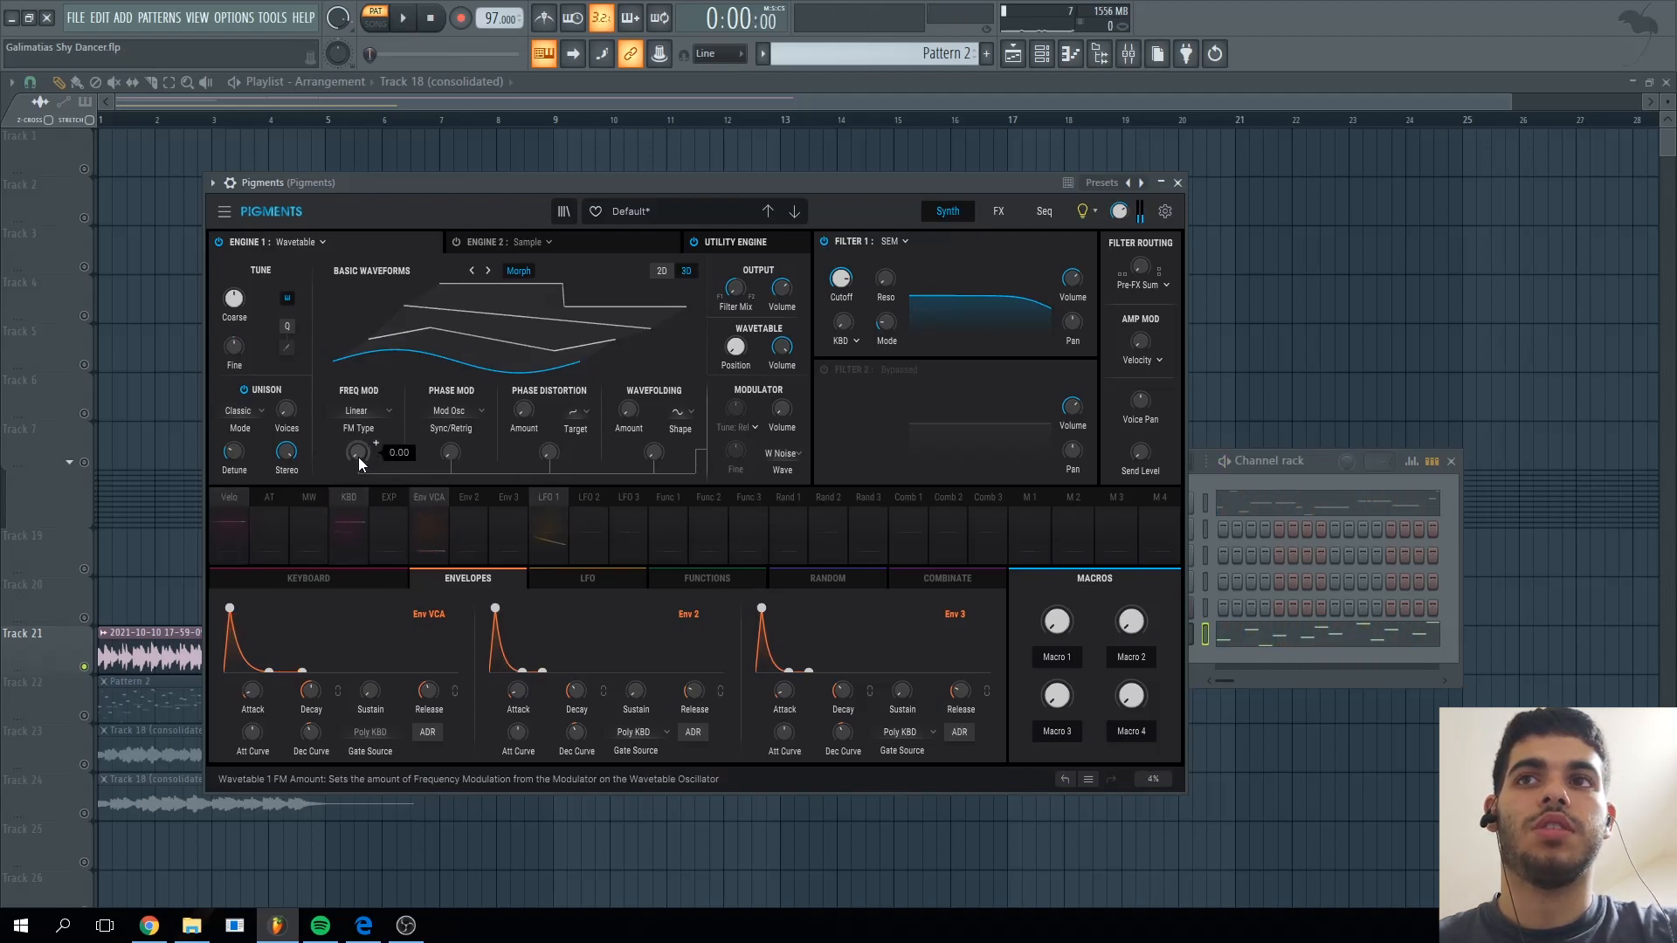
# - Restore Engine 1's frequency modulation amount to 0.017 by undoing the last change, and audition the pattern
pyautogui.hotkey('ctrl', 'z')
pyautogui.click(781, 458)
pyautogui.click(783, 454)
pyautogui.press('space')
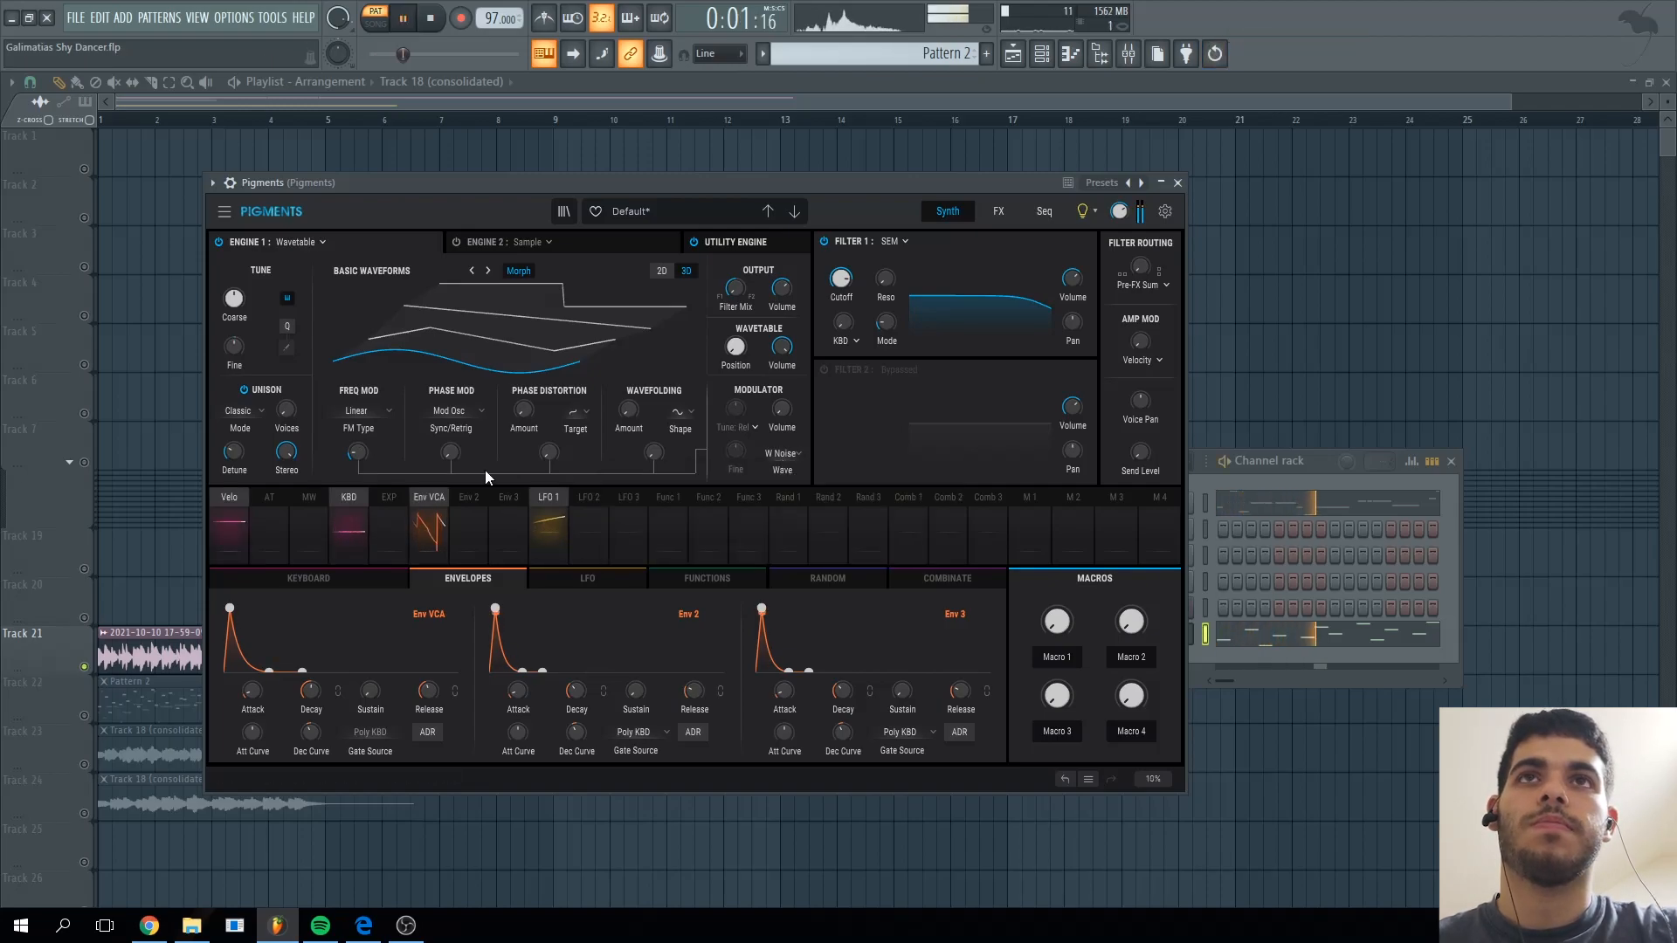
pyautogui.press('space')
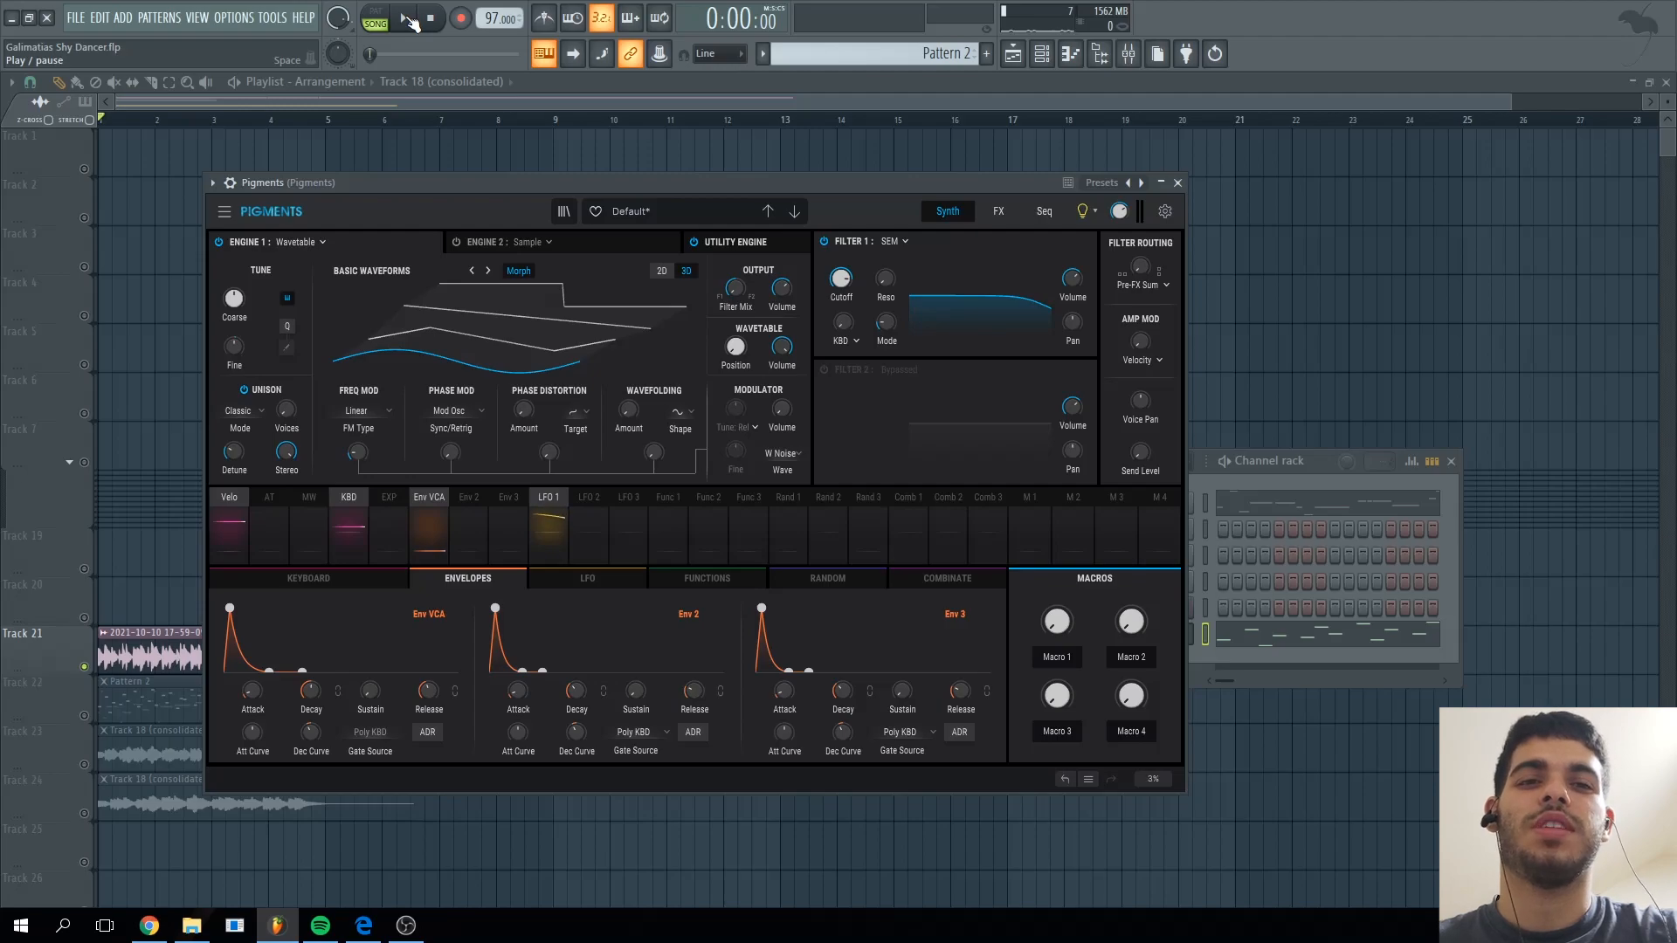
# - Play the reference recording in song mode, return to pattern mode and reposition the Pigments window slightly
pyautogui.click(407, 18)
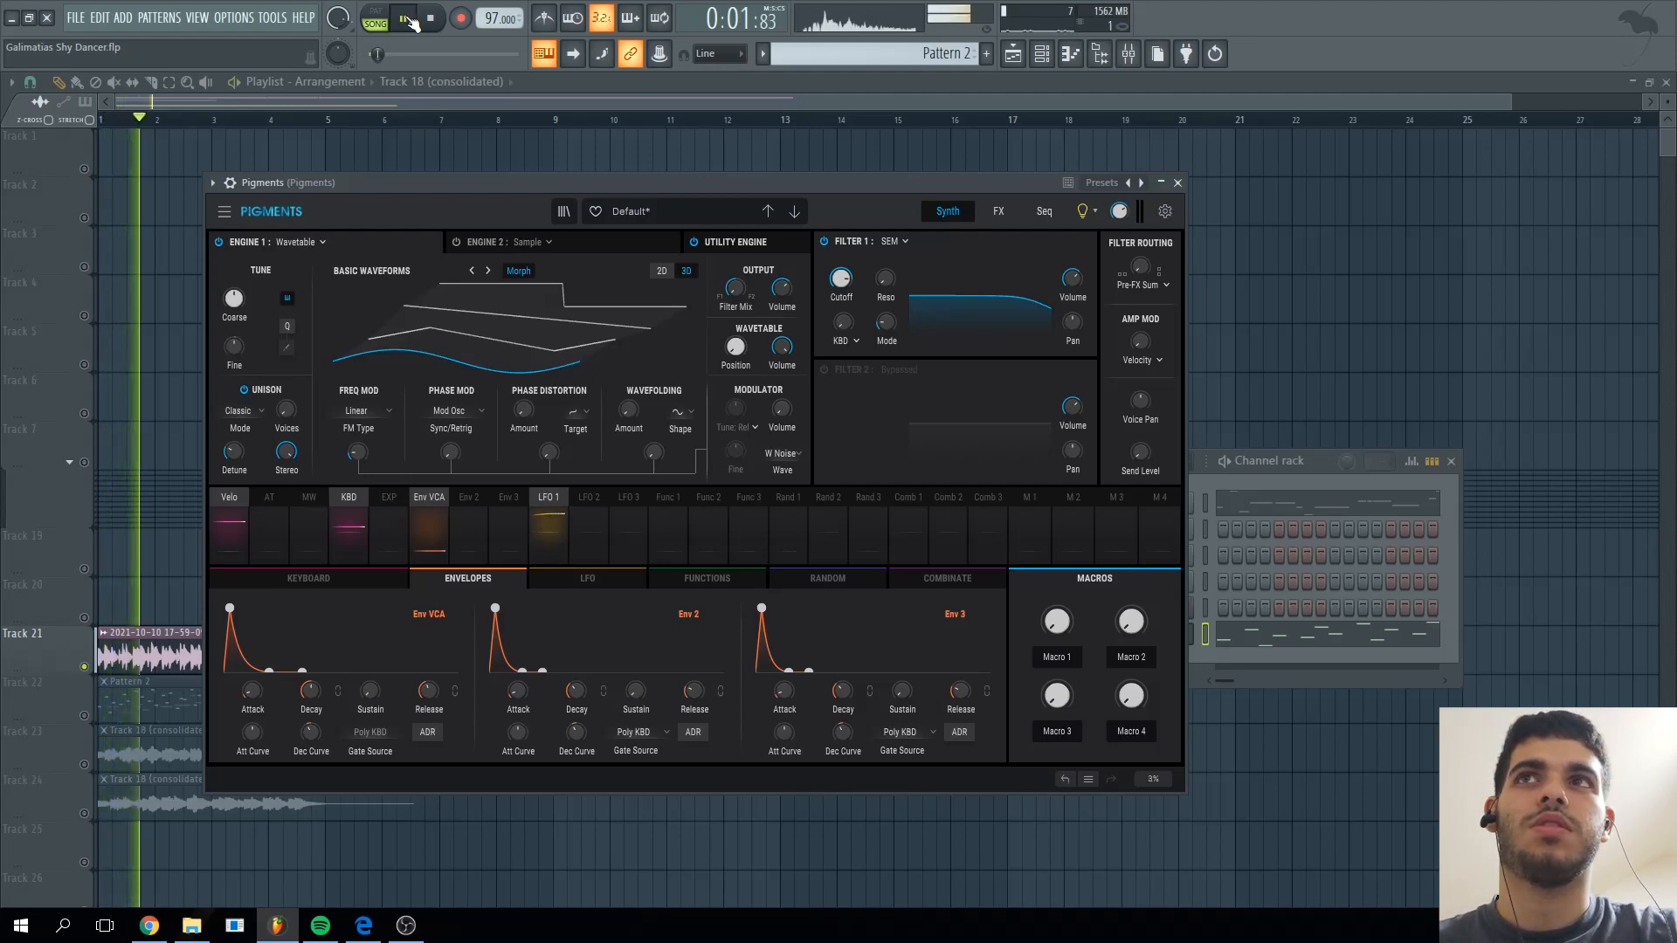
pyautogui.click(407, 18)
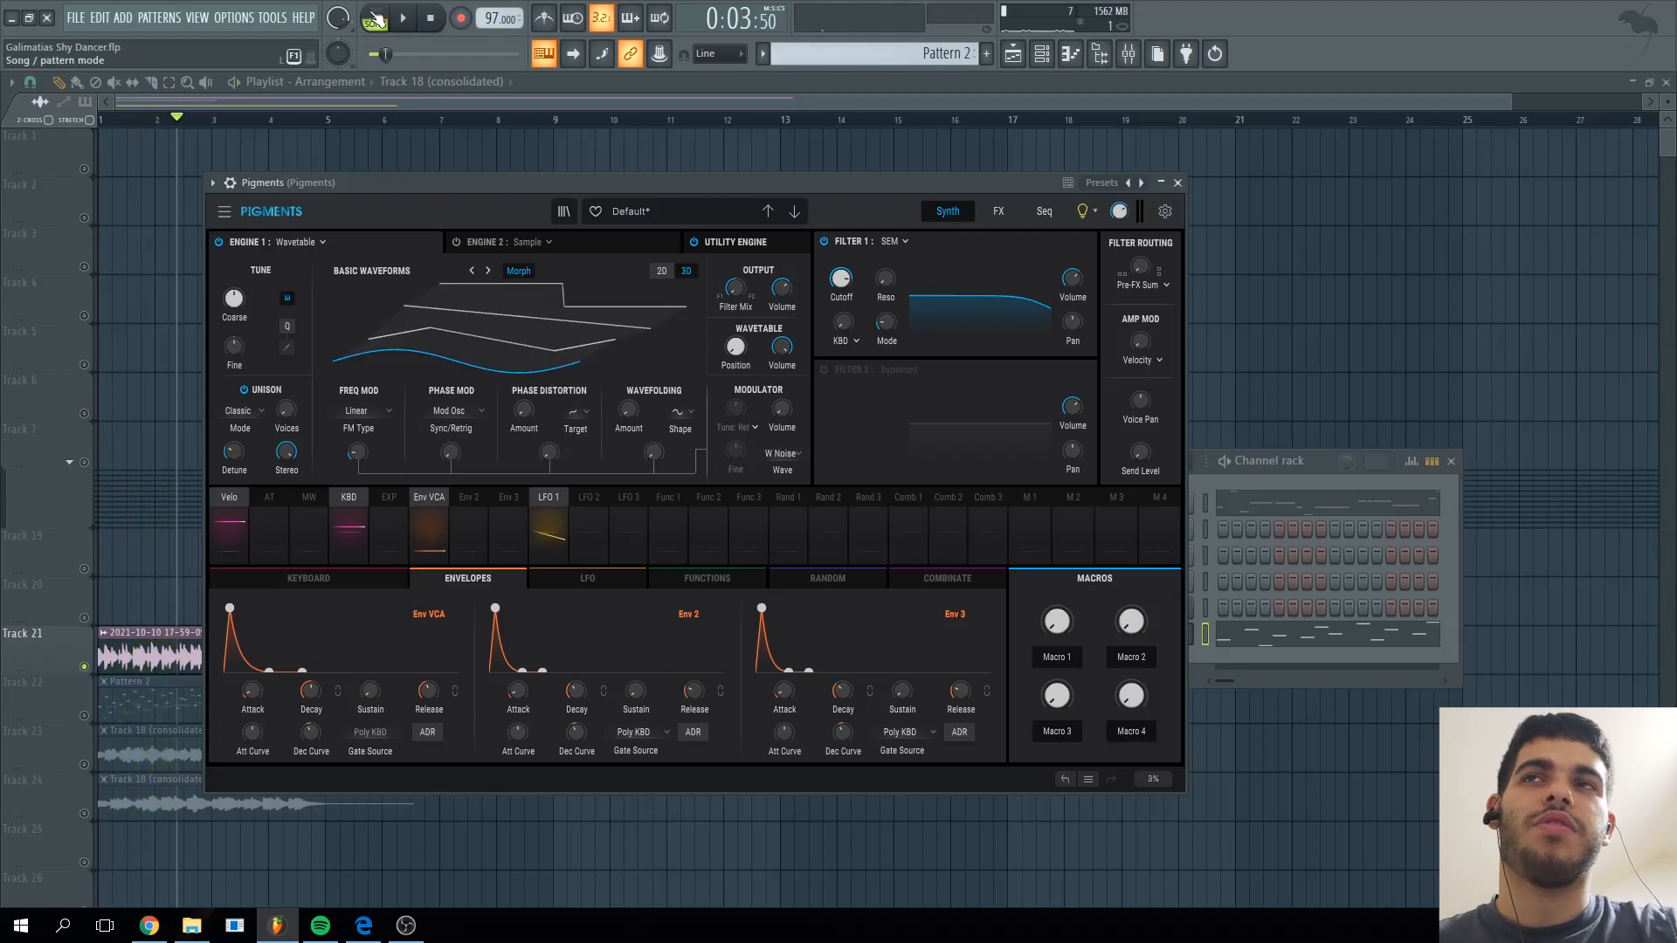
pyautogui.click(373, 17)
pyautogui.moveTo(494, 187); pyautogui.dragTo(478, 174)
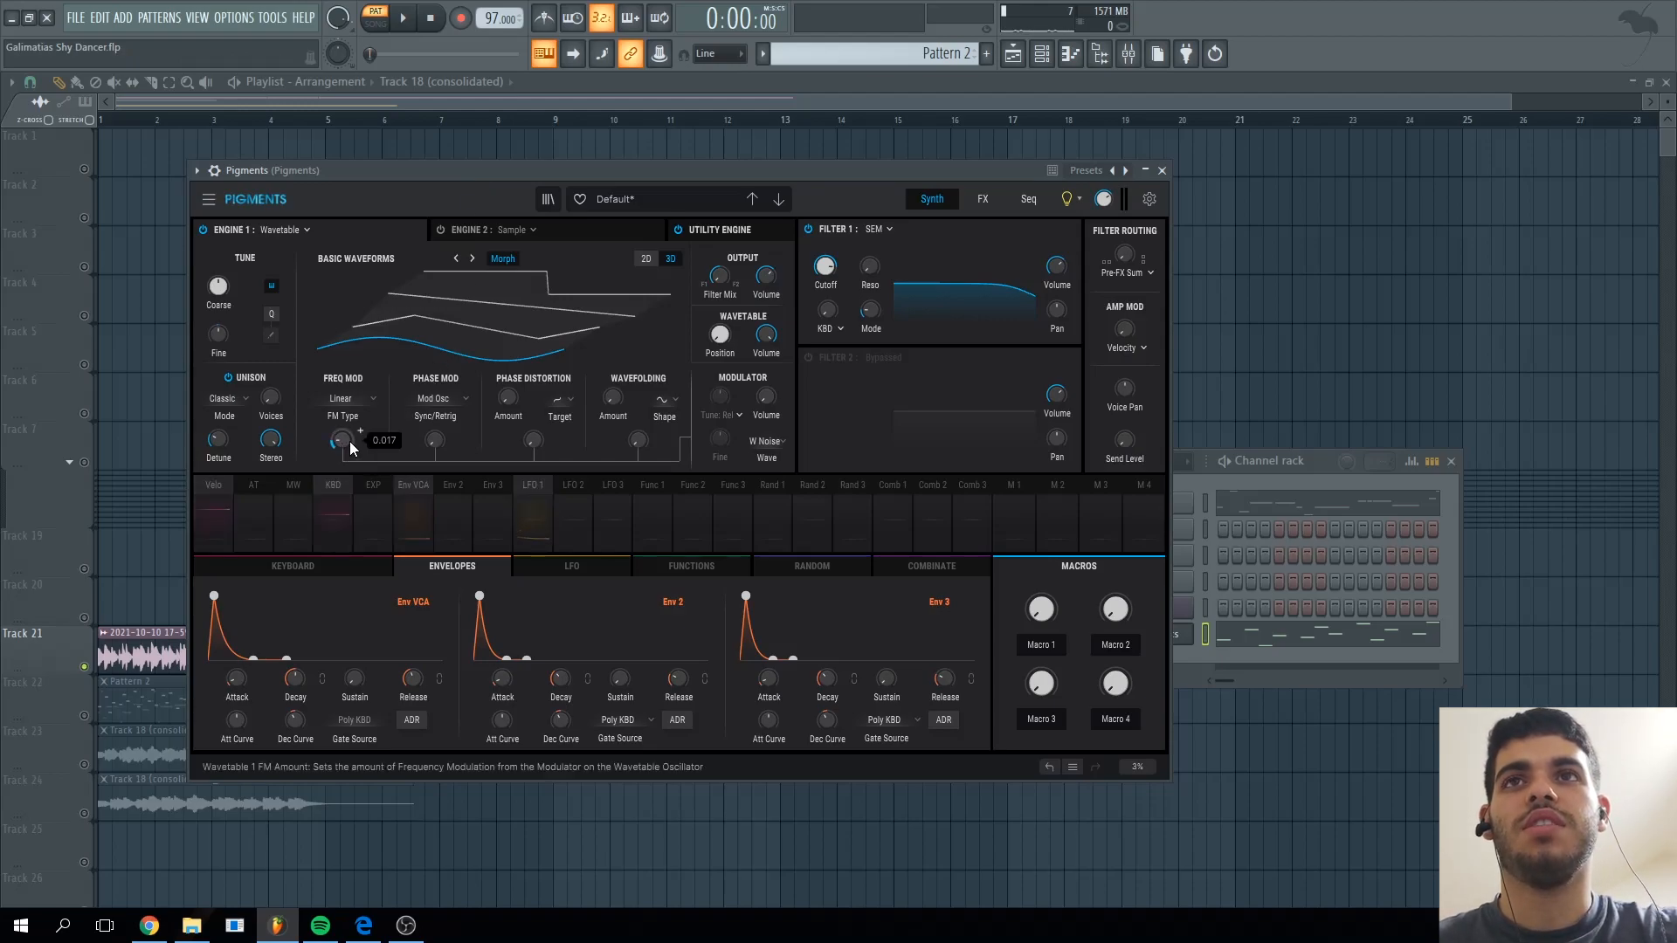
# - Audition the pattern with Filter 1 bypassed and re-enable the filter for comparison
pyautogui.moveTo(831, 272)
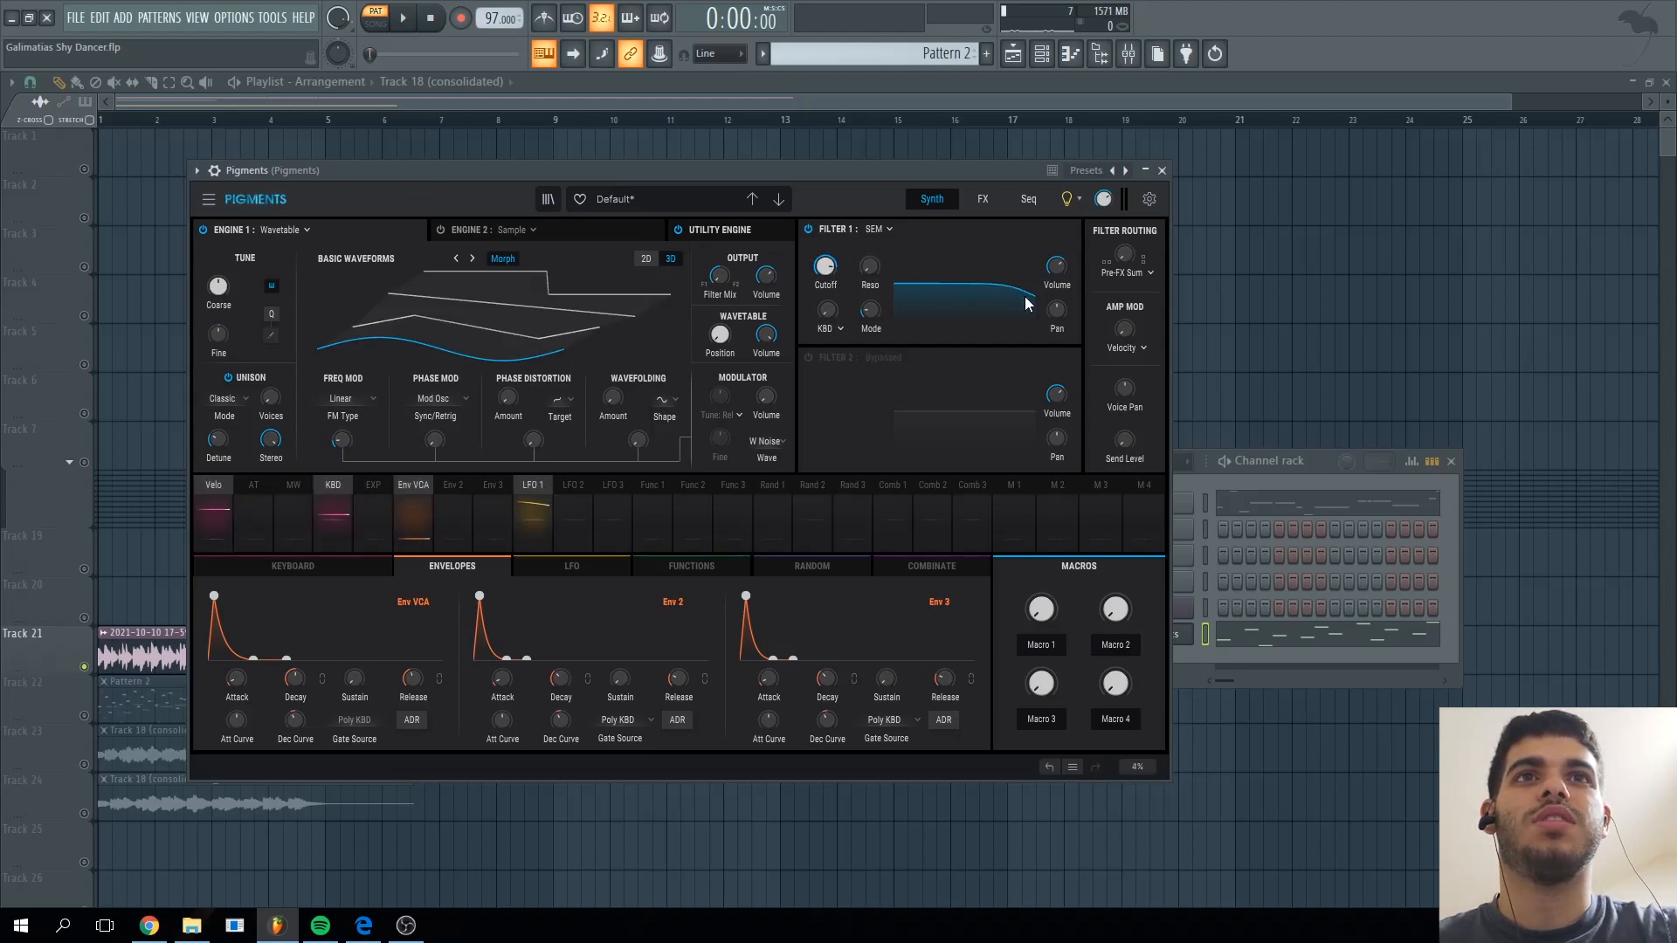
pyautogui.click(810, 229)
pyautogui.press('space')
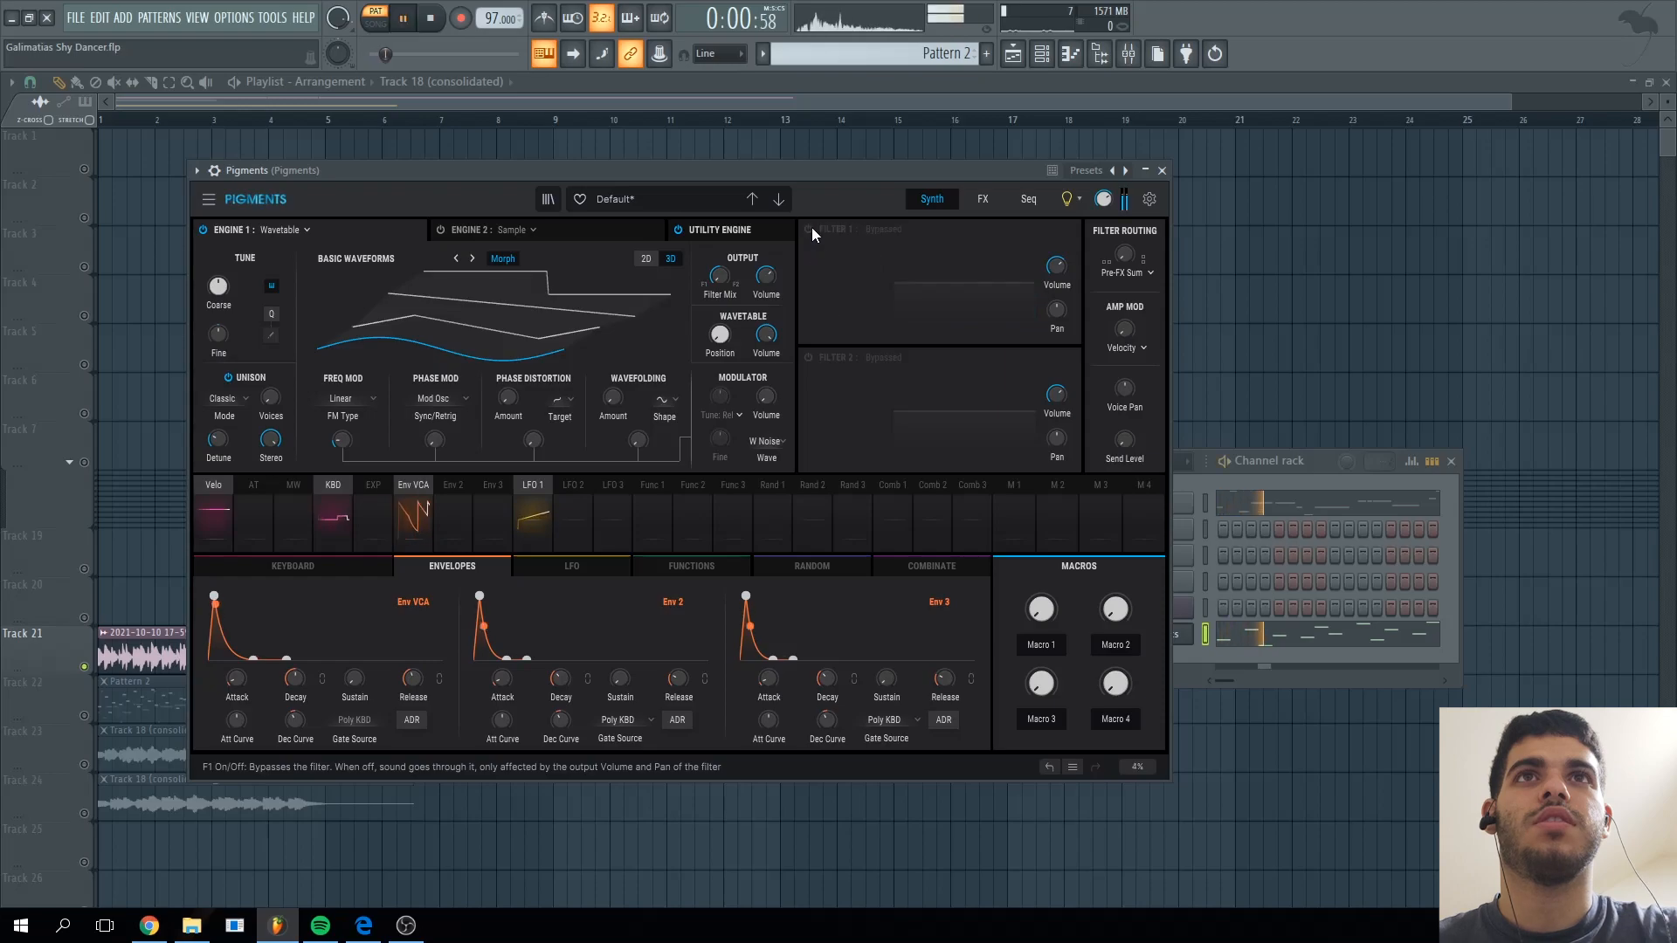
pyautogui.click(810, 229)
pyautogui.press('space')
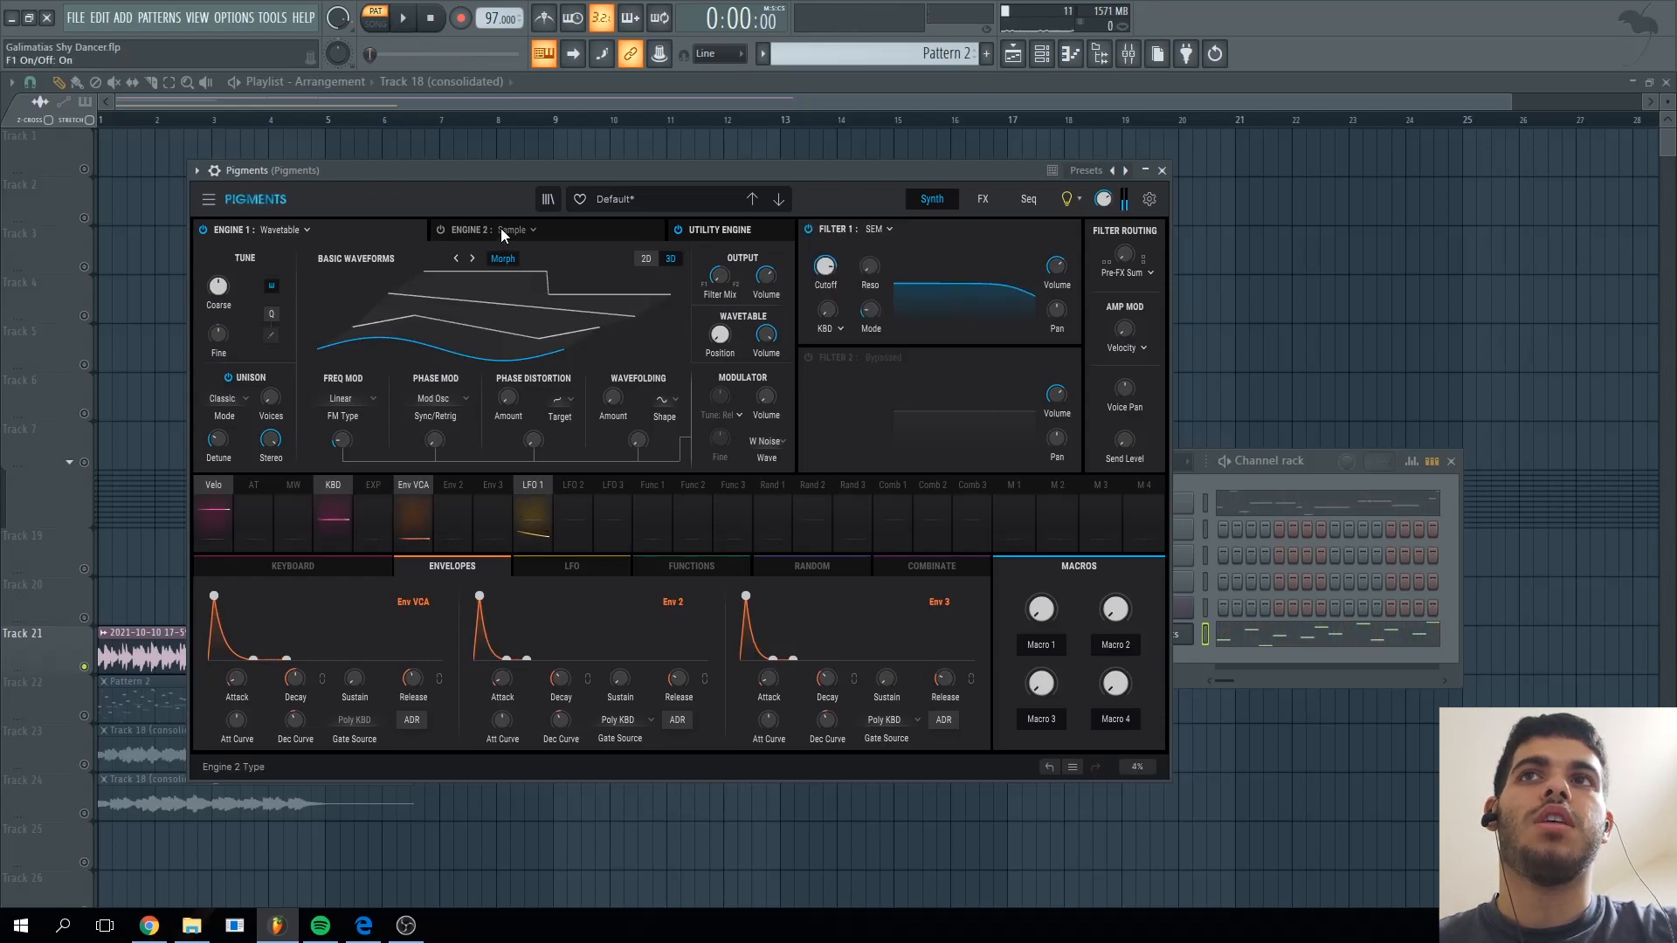
# - Enable Engine 2 with its Steel Drum sample and audition it alone by temporarily bypassing Engine 1
pyautogui.click(477, 229)
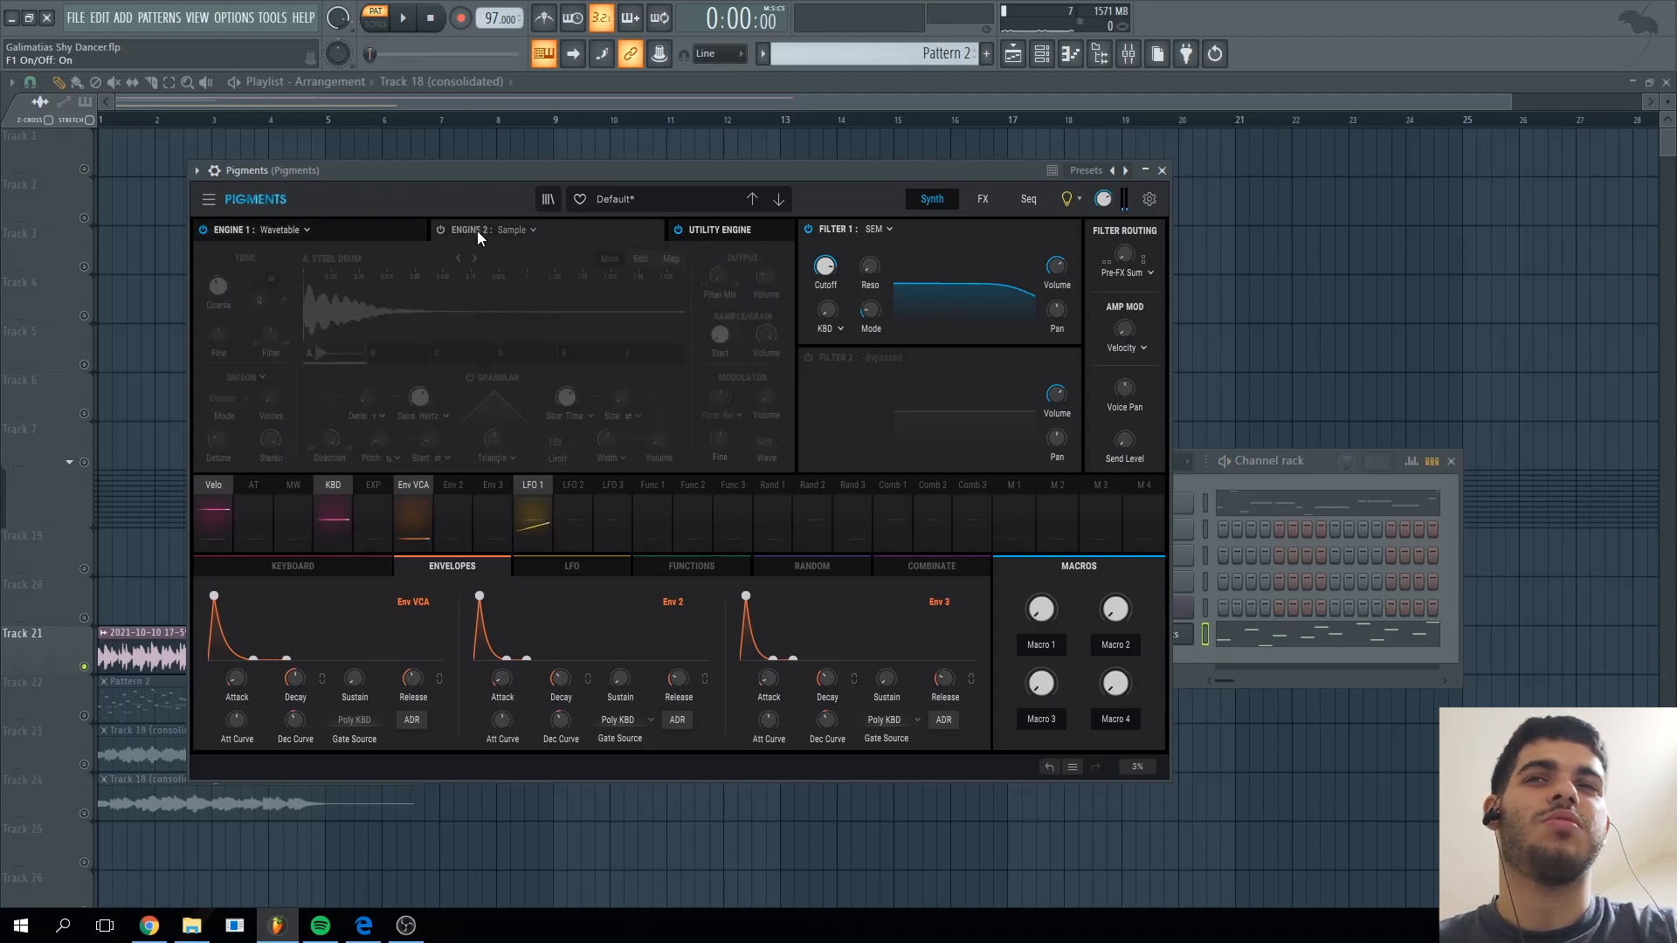
pyautogui.click(441, 230)
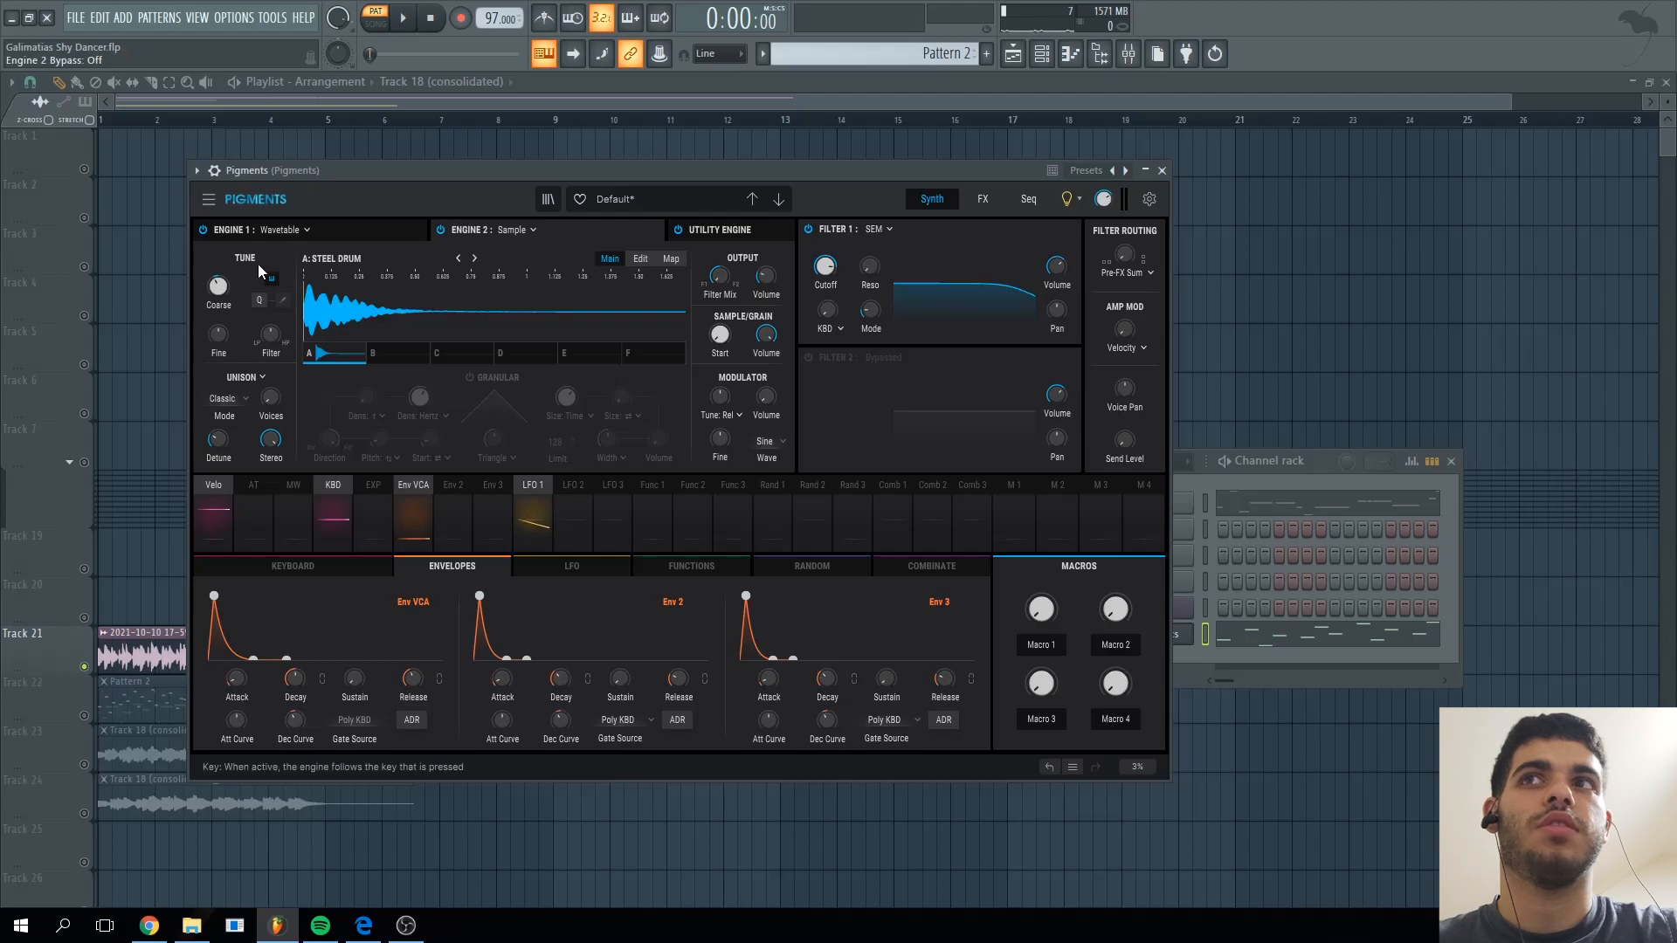
pyautogui.press('space')
pyautogui.click(203, 231)
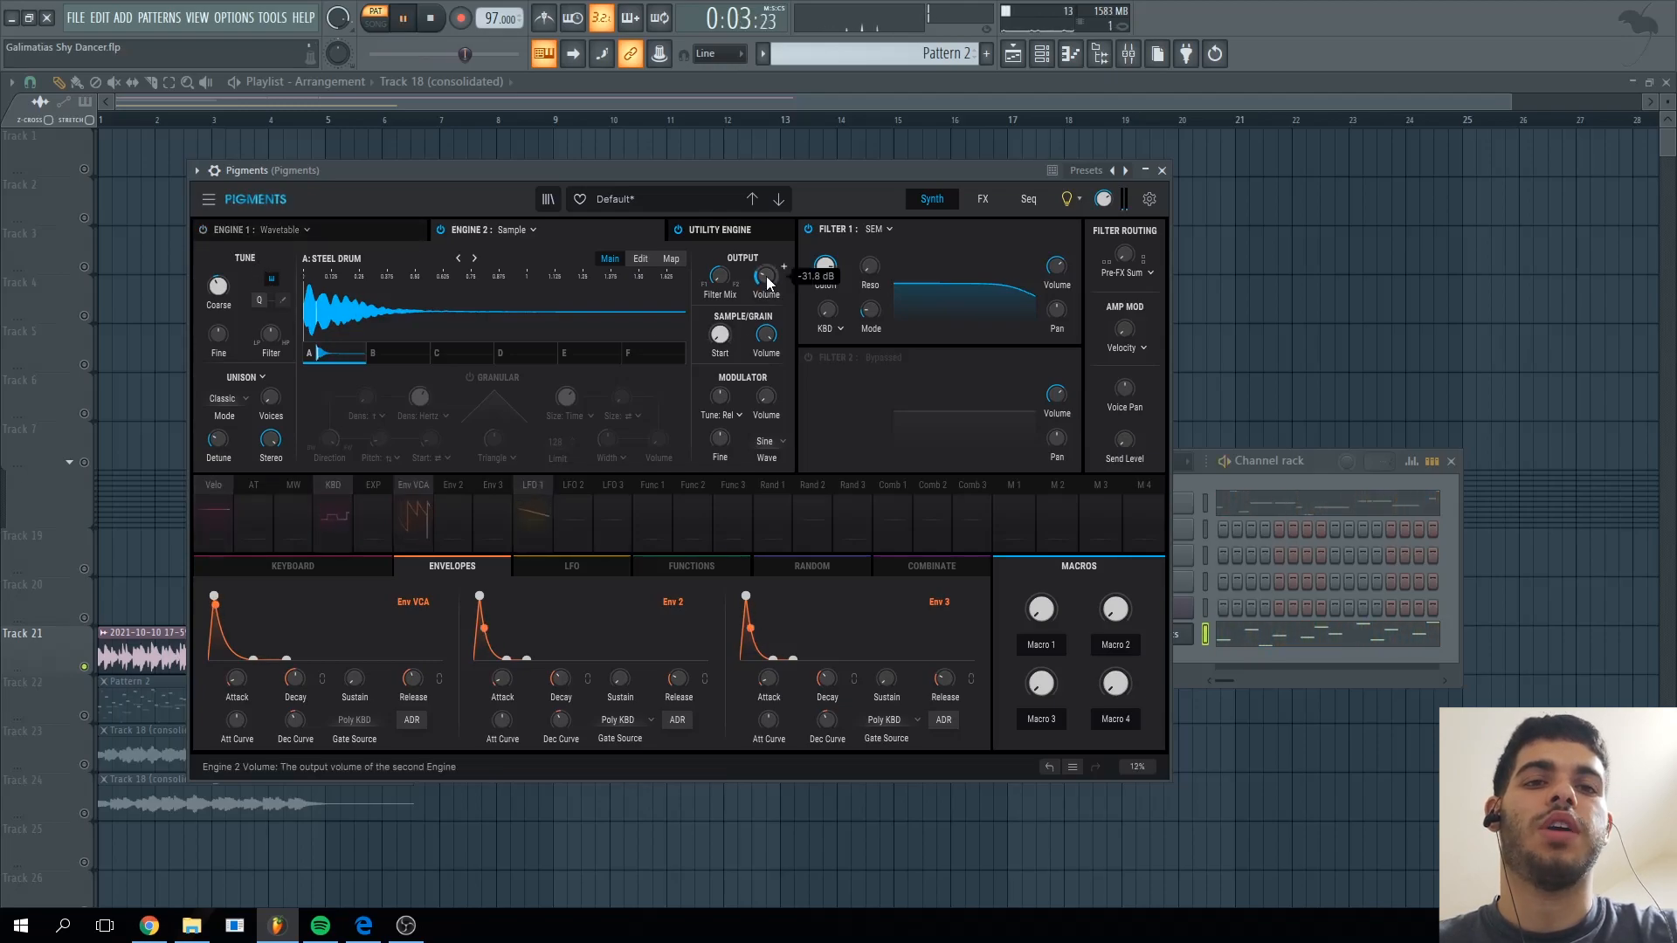
pyautogui.press('space')
pyautogui.click(203, 228)
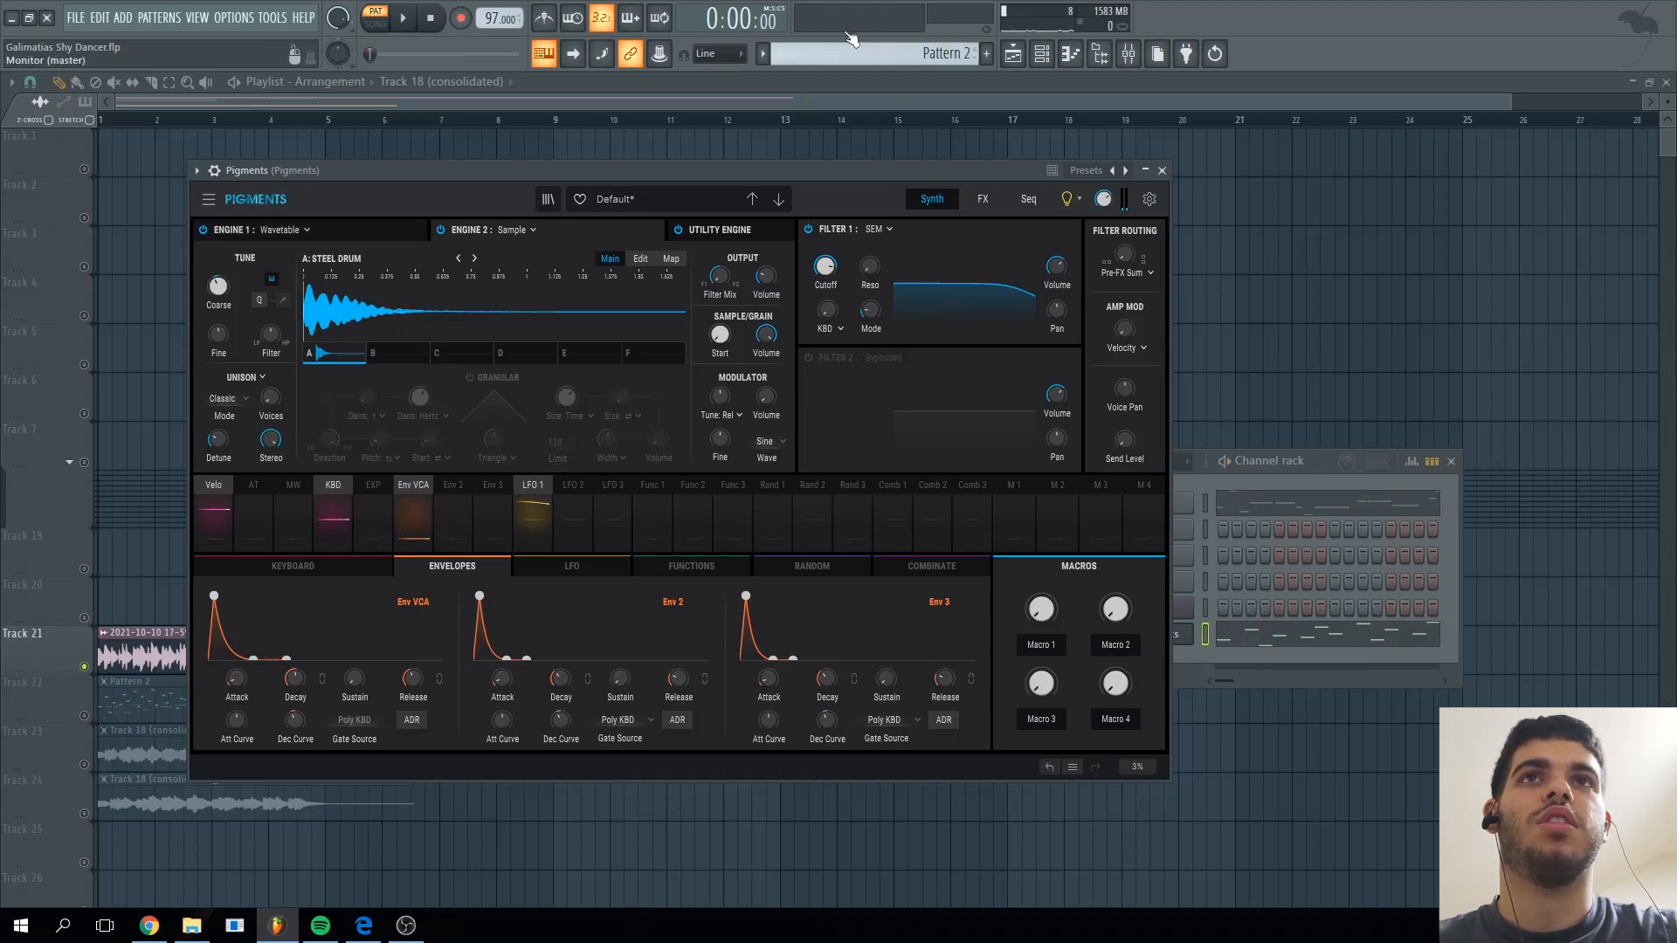
# - Play the pattern with both engines active and return to the Engine 1 settings
pyautogui.press('space')
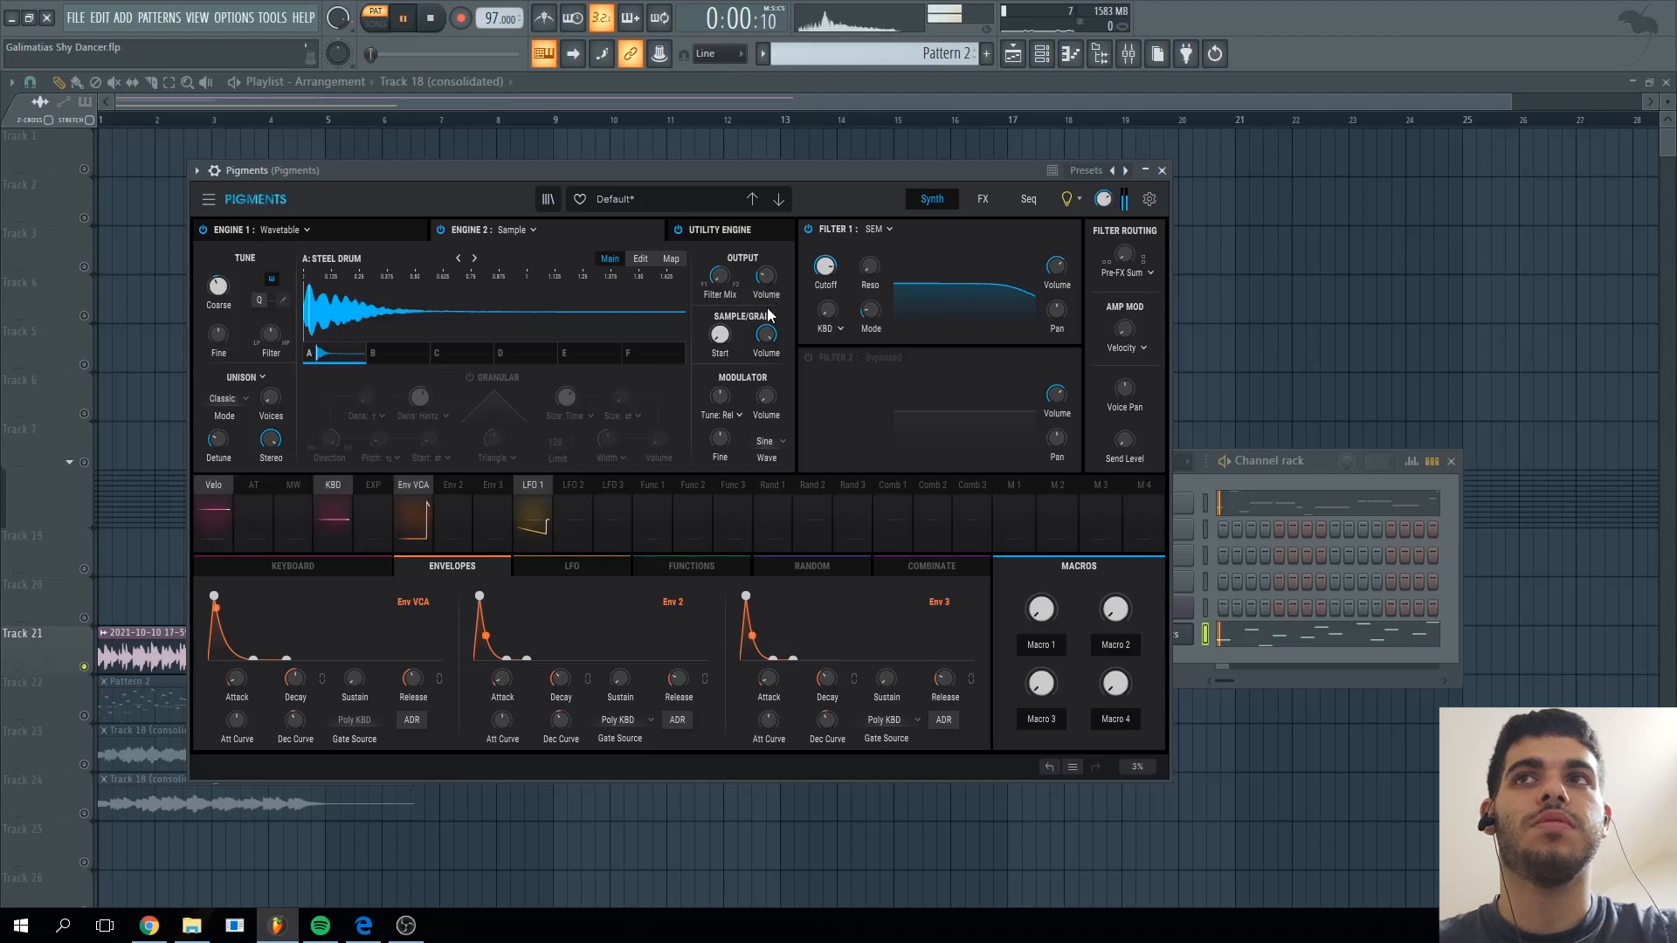
pyautogui.press('space')
pyautogui.click(371, 232)
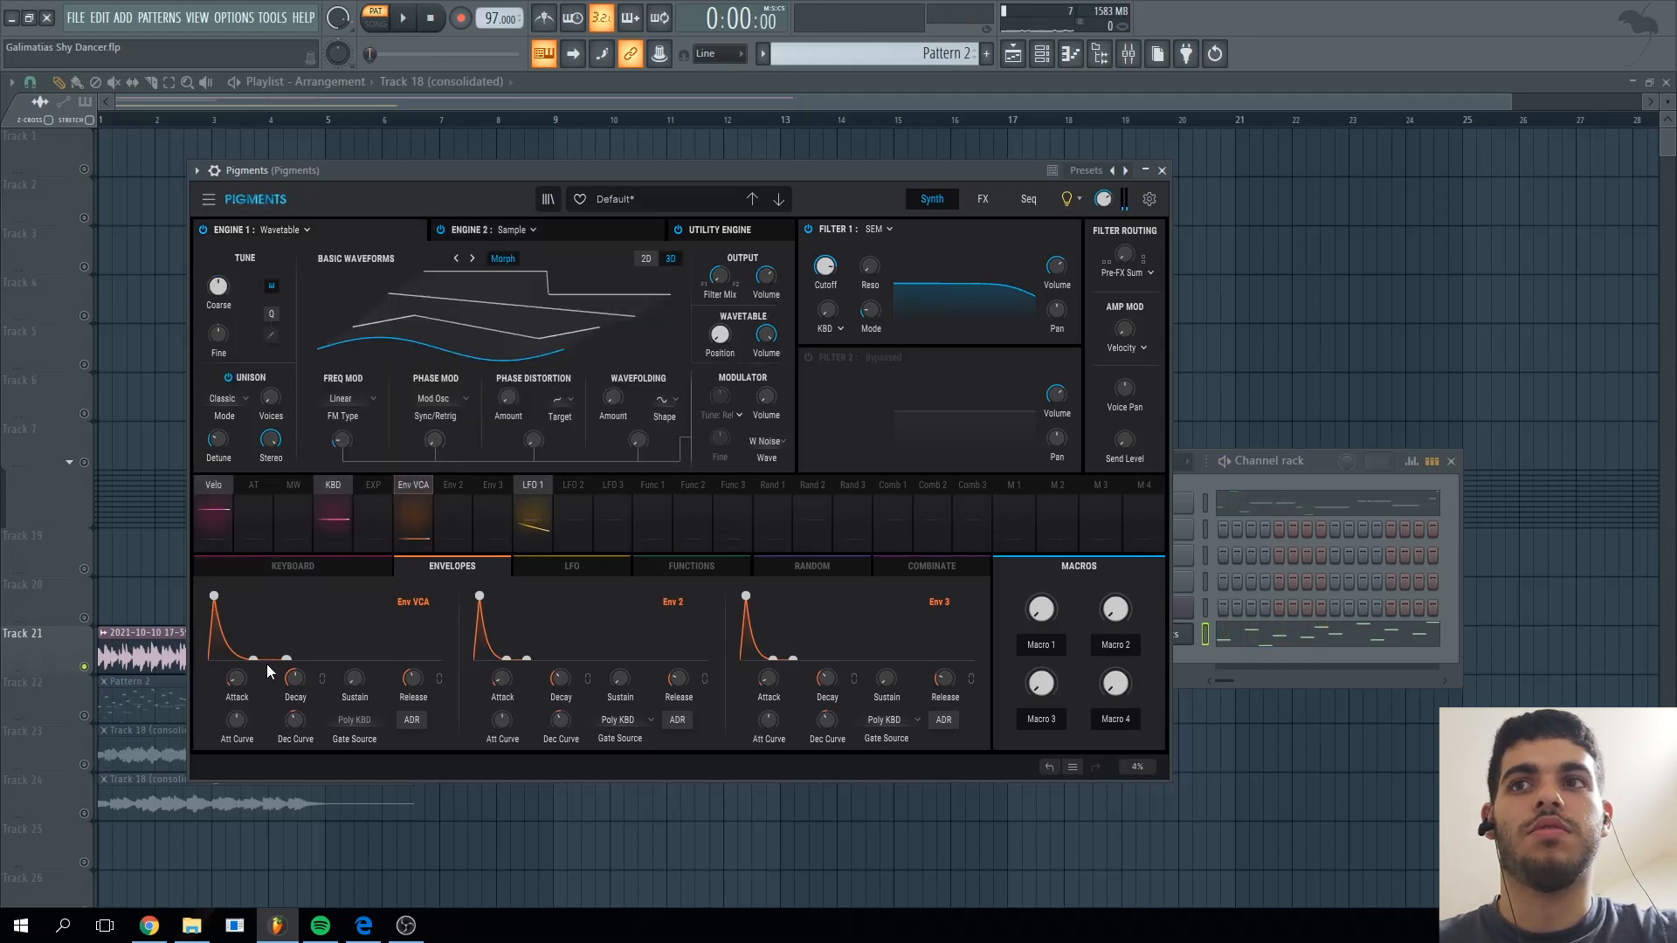
# - Set the Env VCA attack to 1.70 ms and audition the pattern
pyautogui.moveTo(241, 683)
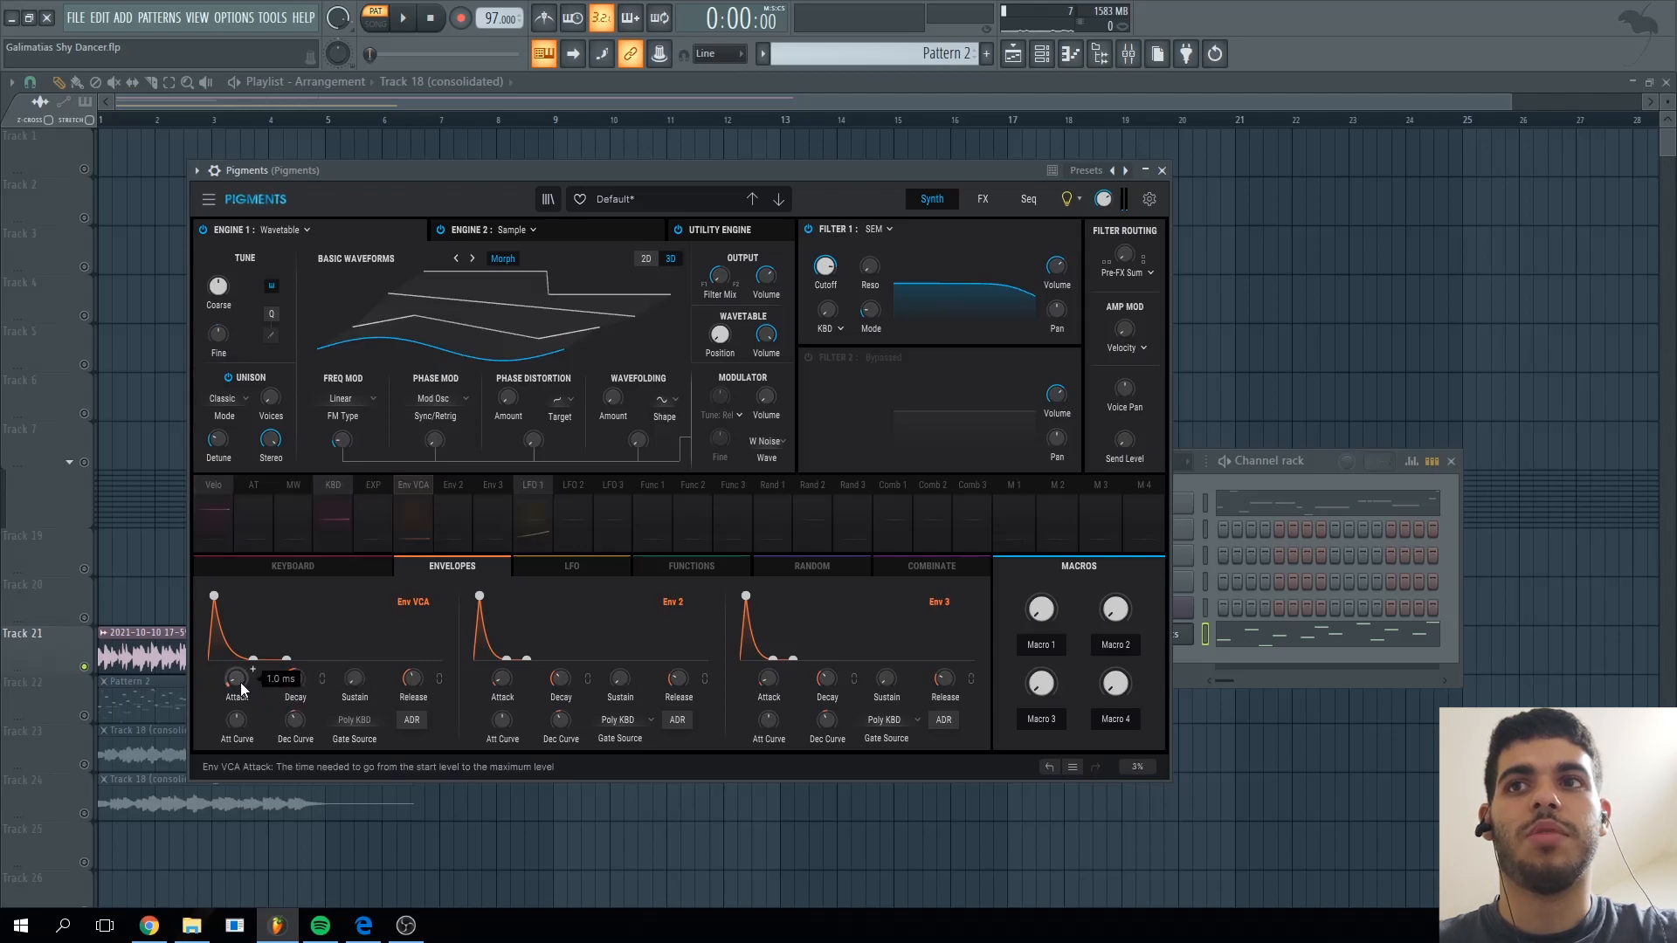
pyautogui.moveTo(240, 683)
pyautogui.mouseDown()
pyautogui.moveTo(239, 703)
pyautogui.moveTo(239, 651)
pyautogui.moveTo(240, 683)
pyautogui.mouseUp()
pyautogui.press('space')
pyautogui.press('space')
# - Check the Env VCA decay and release times and play the pattern to hear the envelope
pyautogui.moveTo(295, 688)
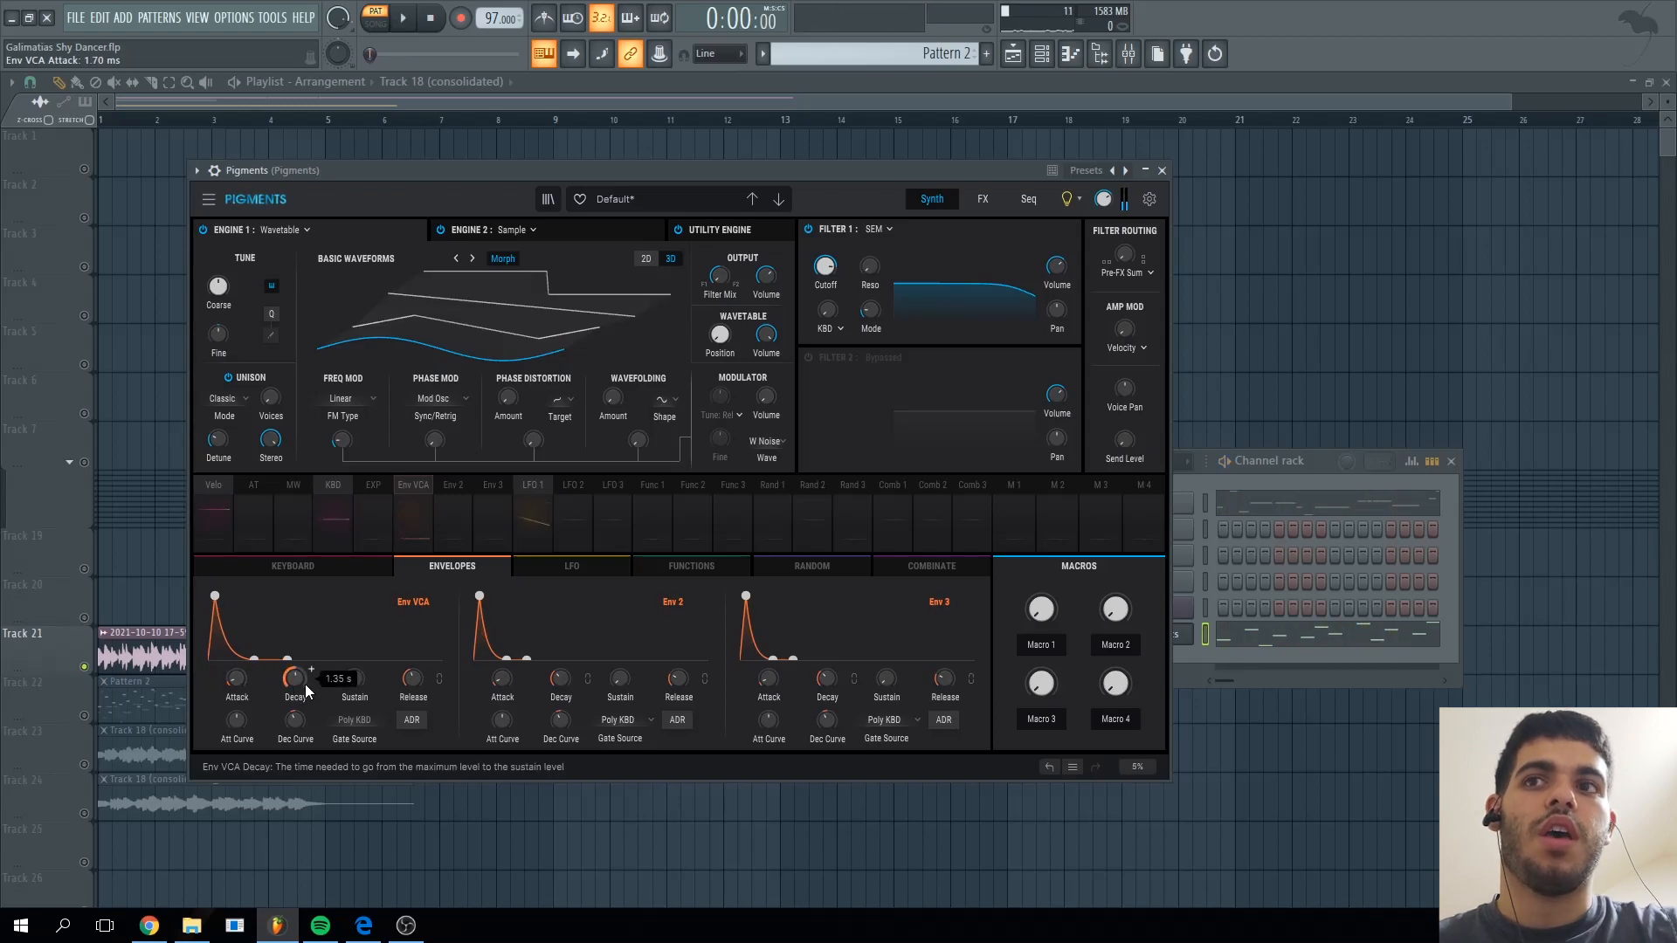
pyautogui.moveTo(411, 686)
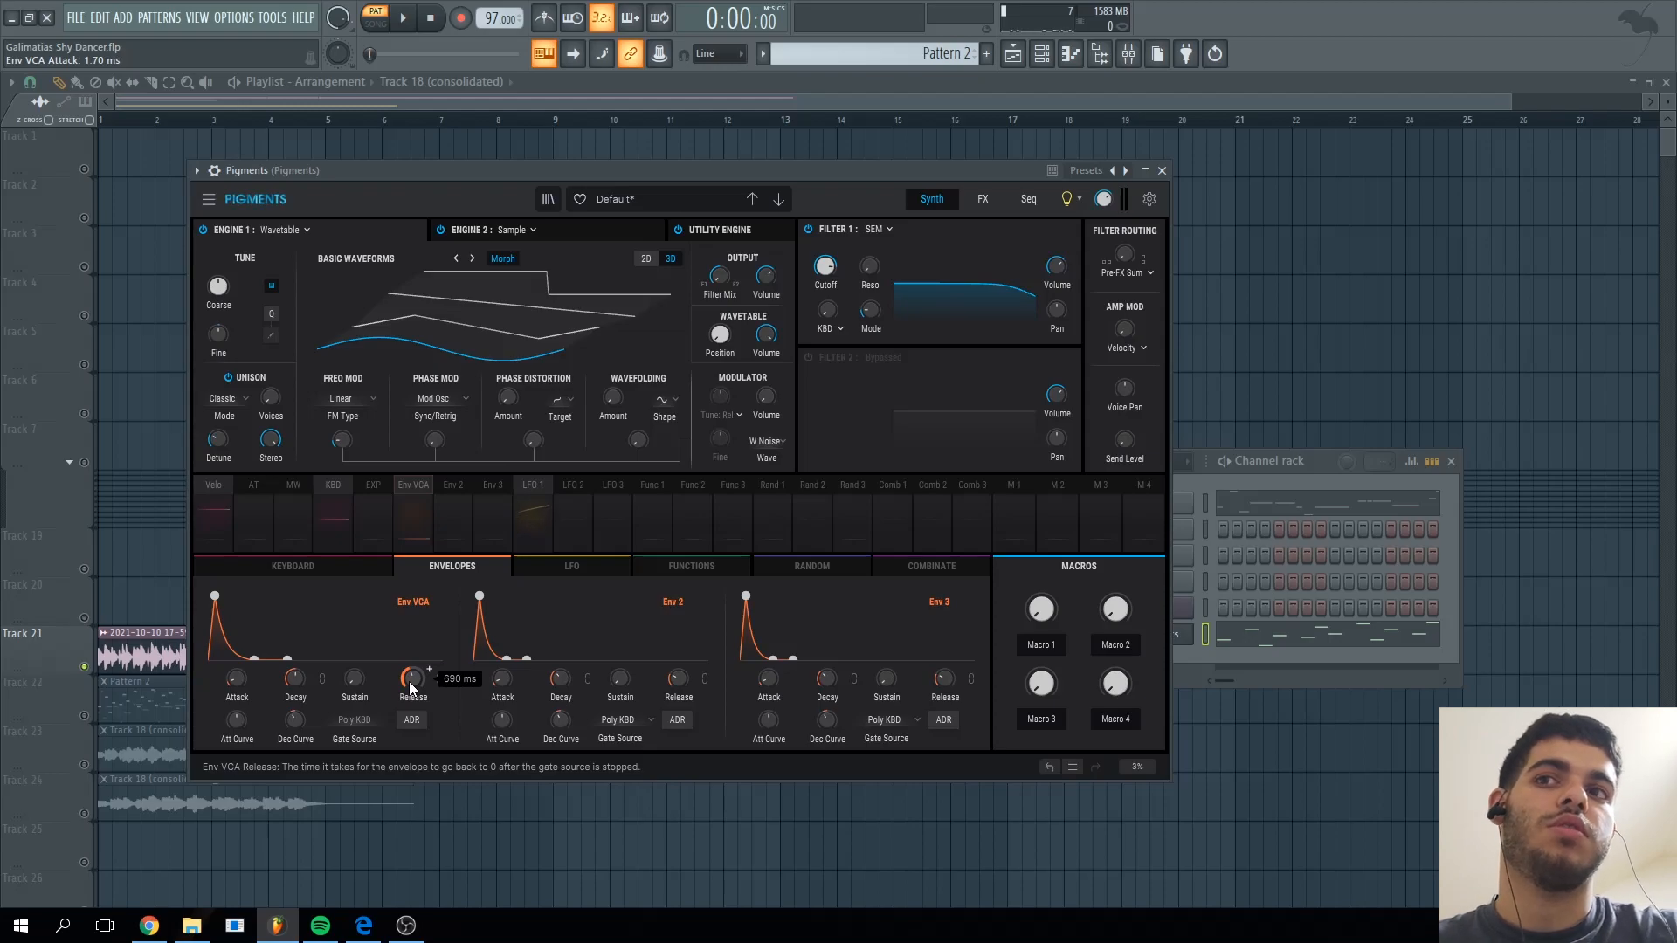
pyautogui.press('space')
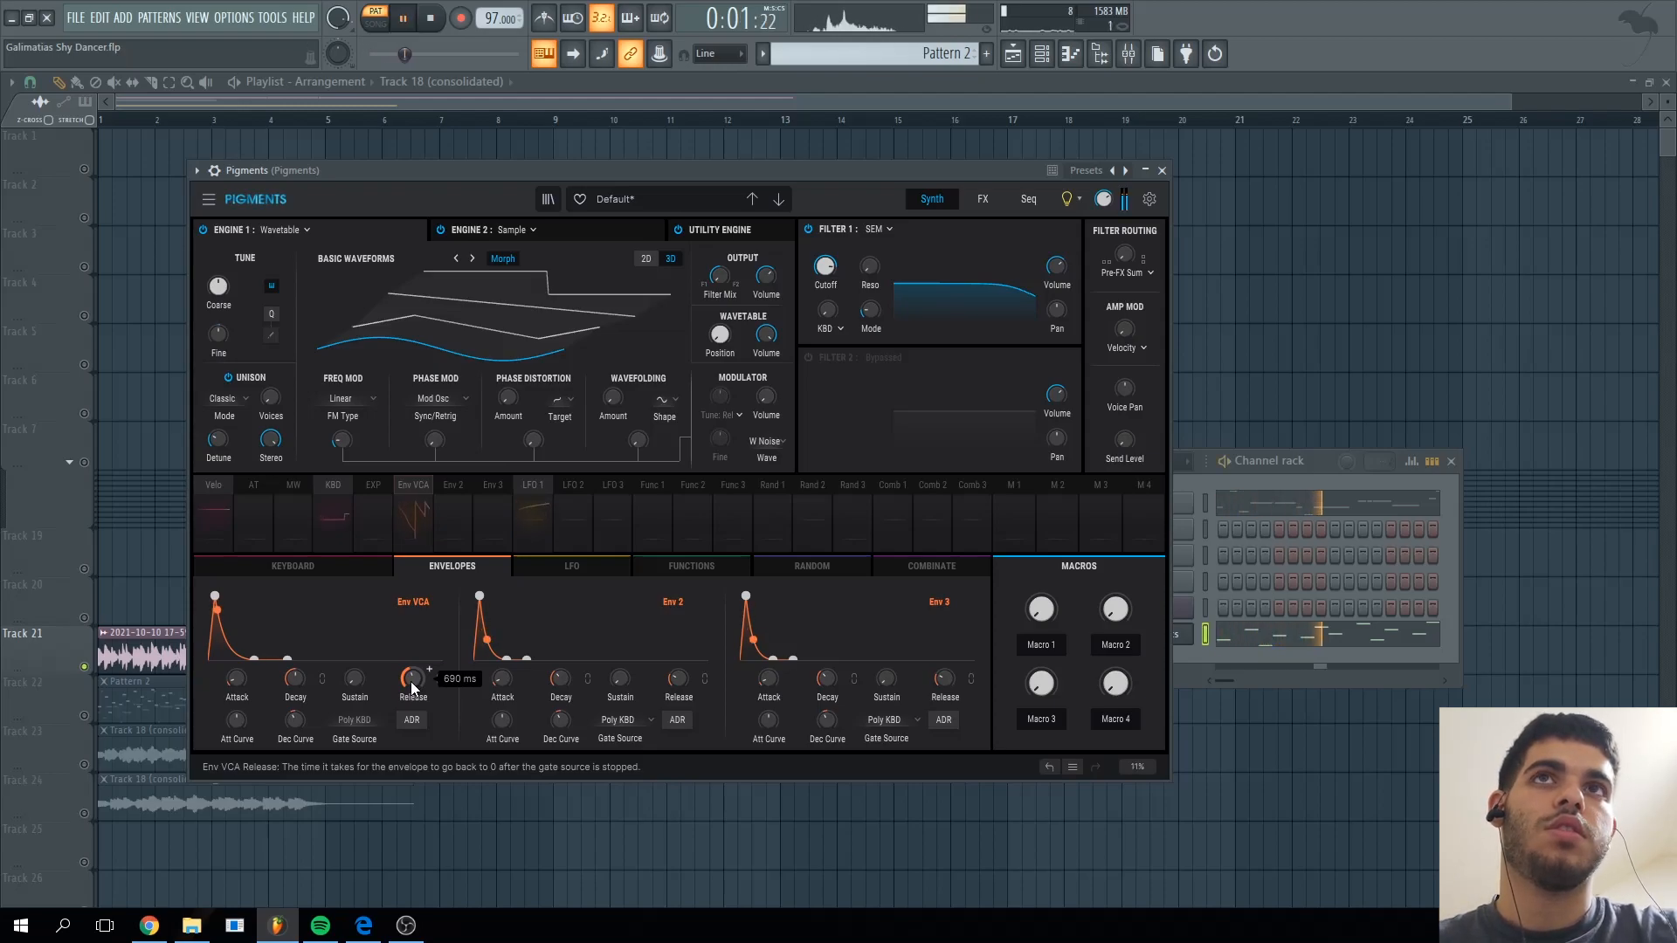
pyautogui.press('space')
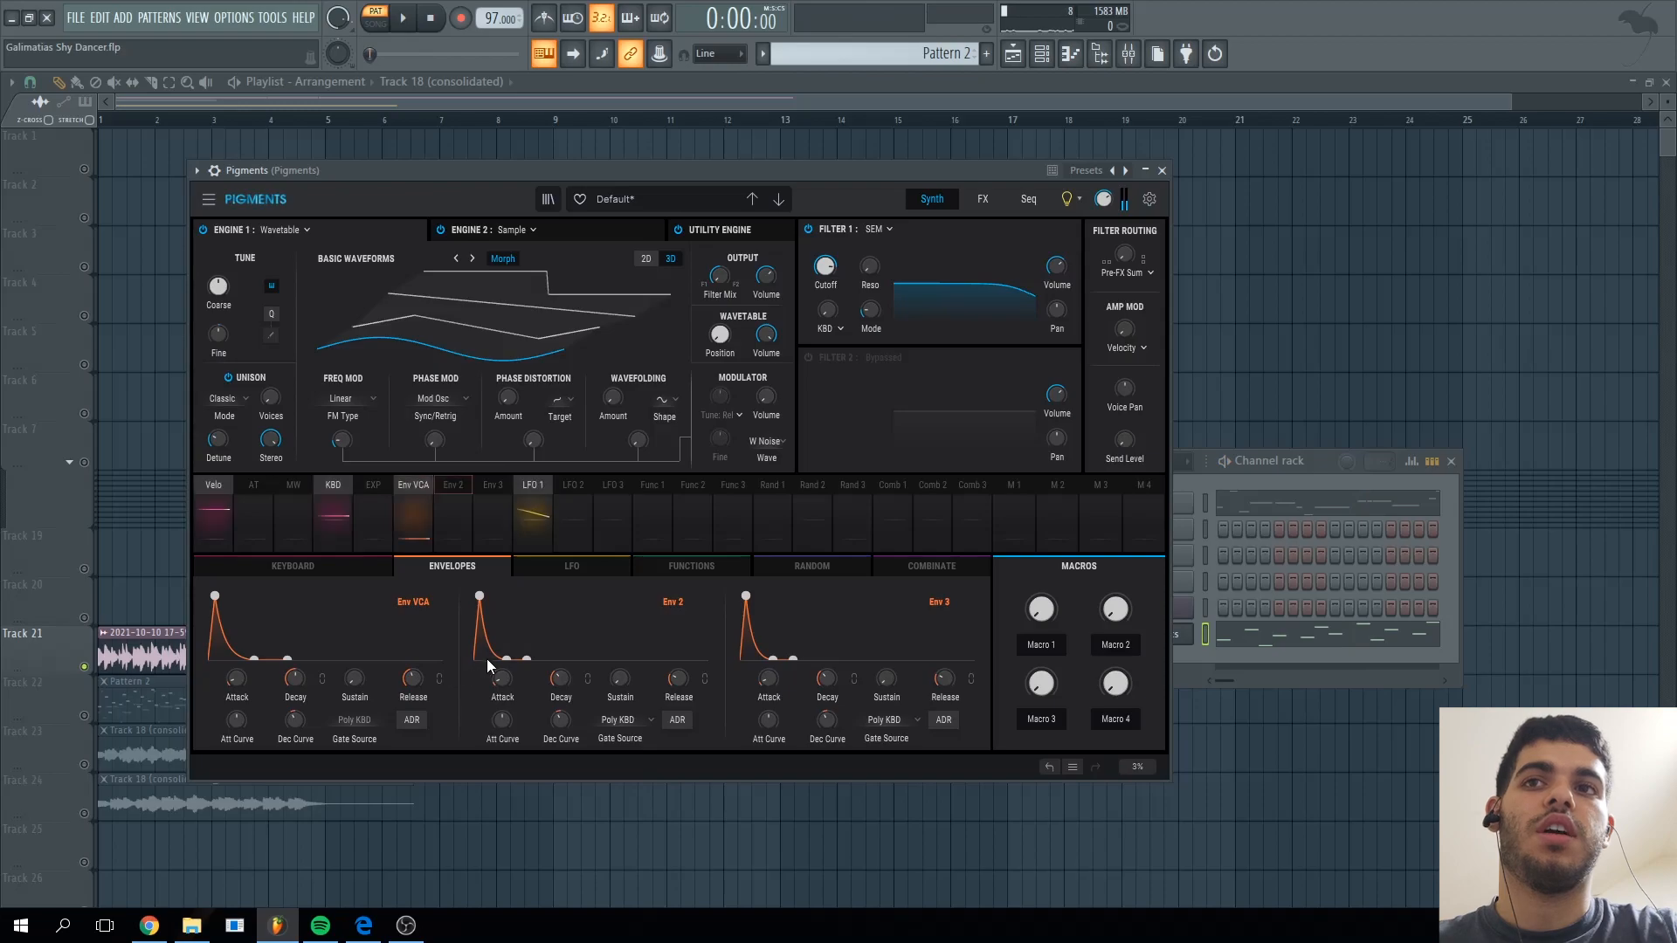
# - Display the LFO settings and examine how LFO 1 modulates Engine 1's fine tuning
pyautogui.click(554, 566)
pyautogui.moveTo(533, 517); pyautogui.dragTo(218, 334)
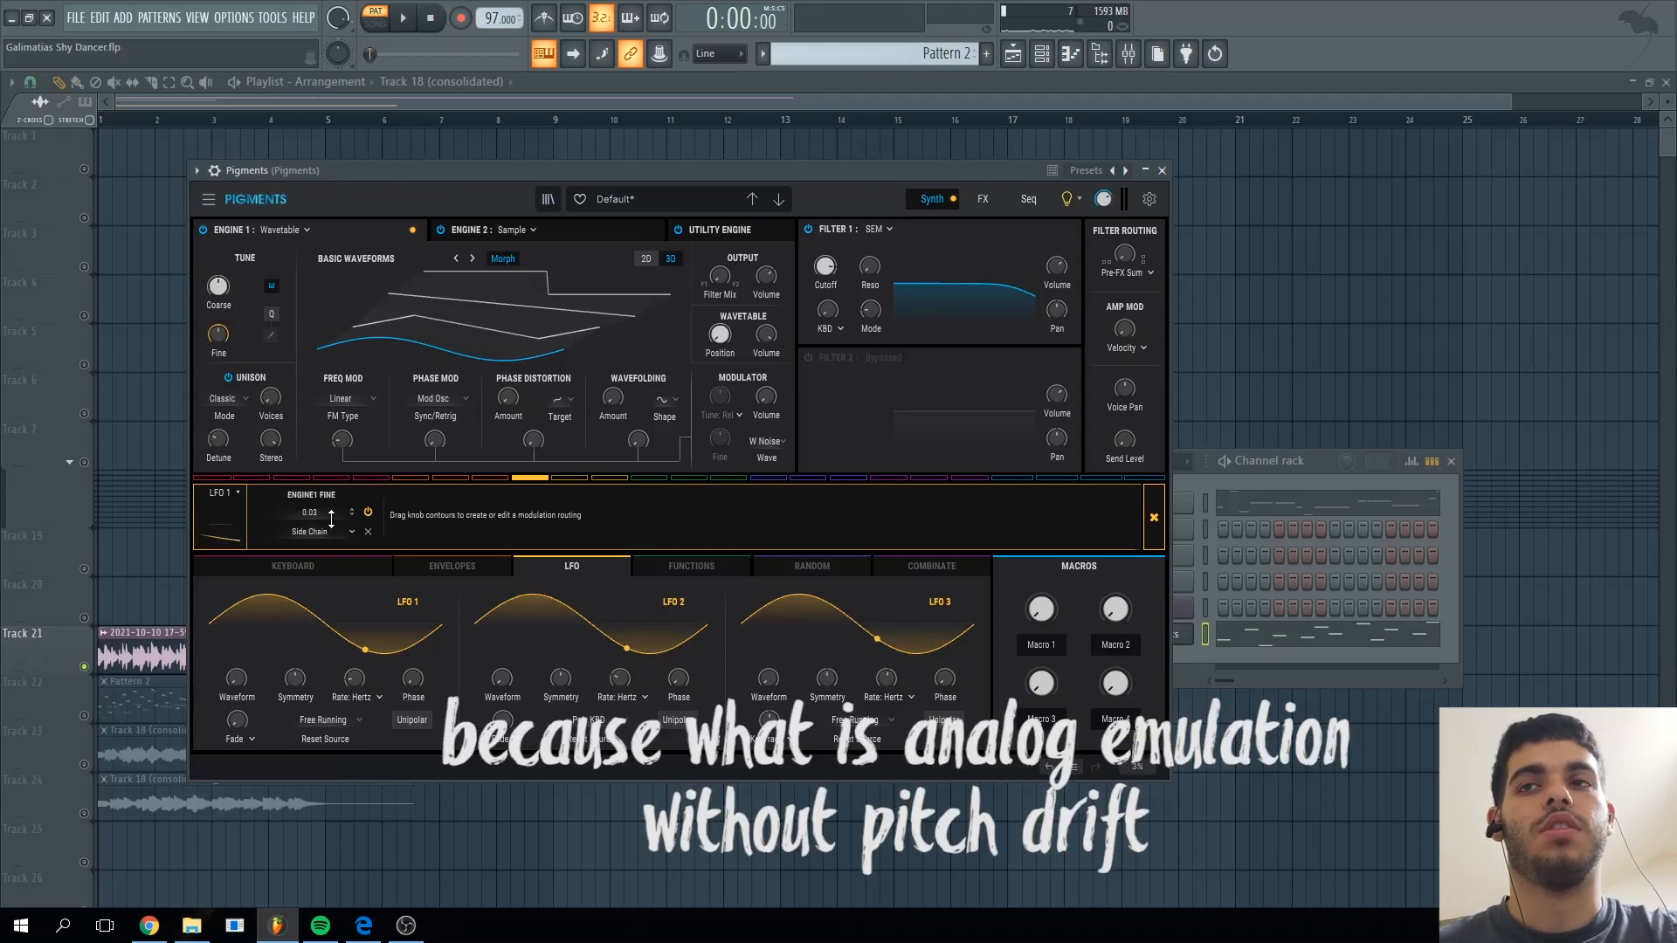
pyautogui.click(535, 481)
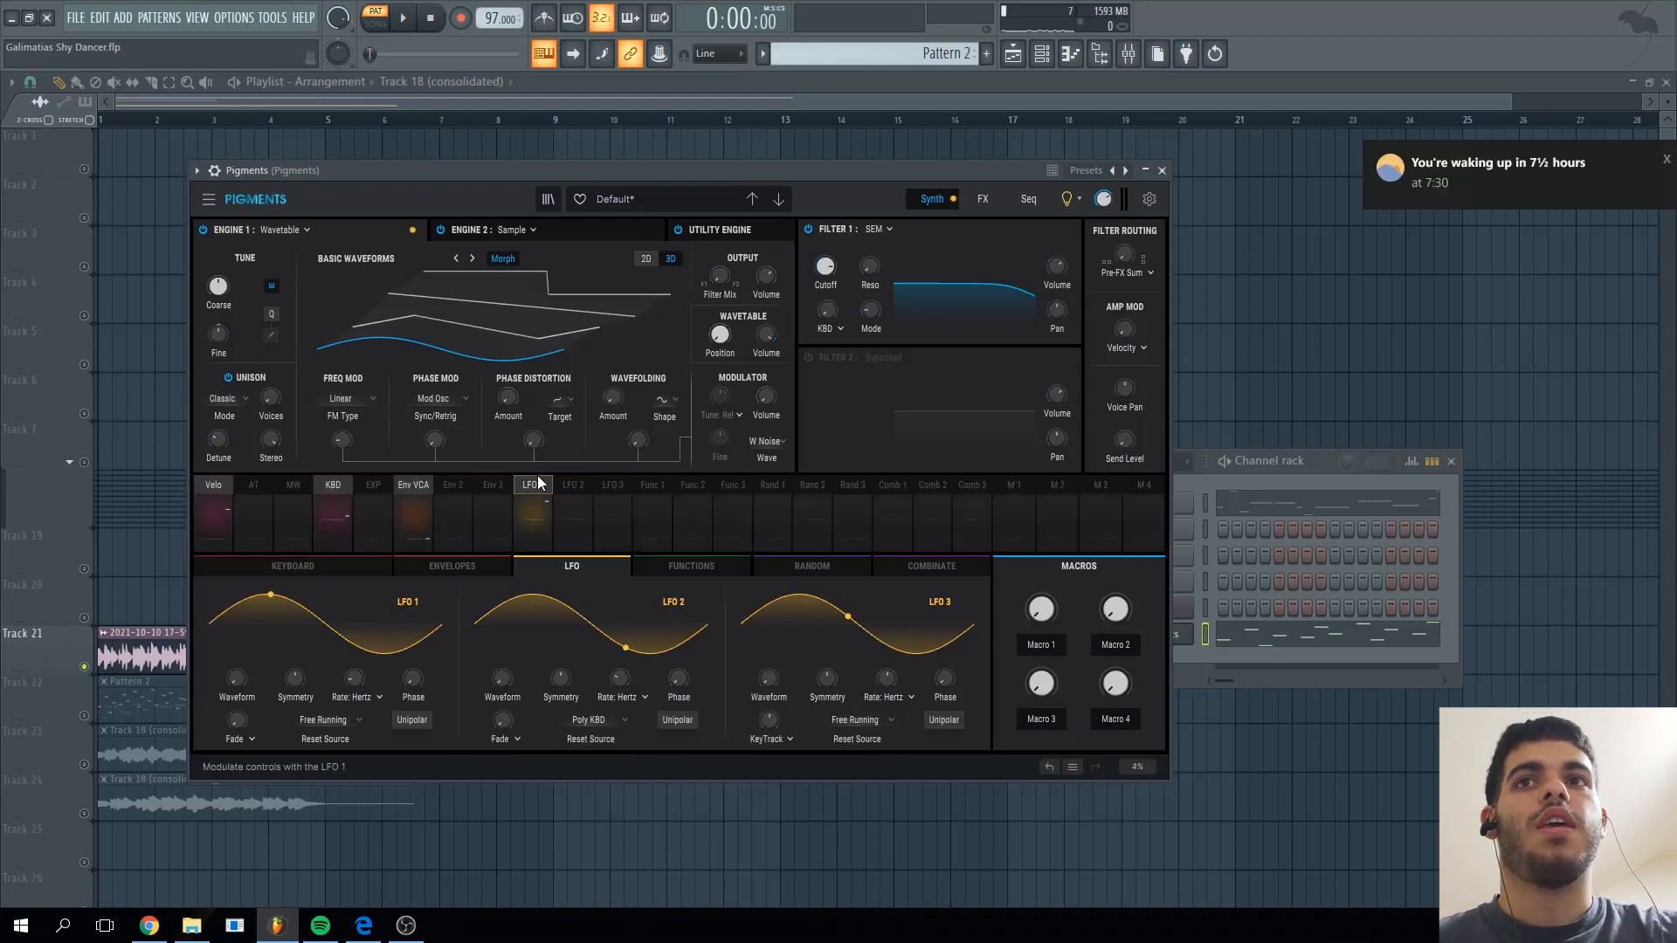
# - Open Flutterbird from the Pigments mixer track and check oscillator 1's speed, keeping its window clear of the effect slots
pyautogui.click(1128, 53)
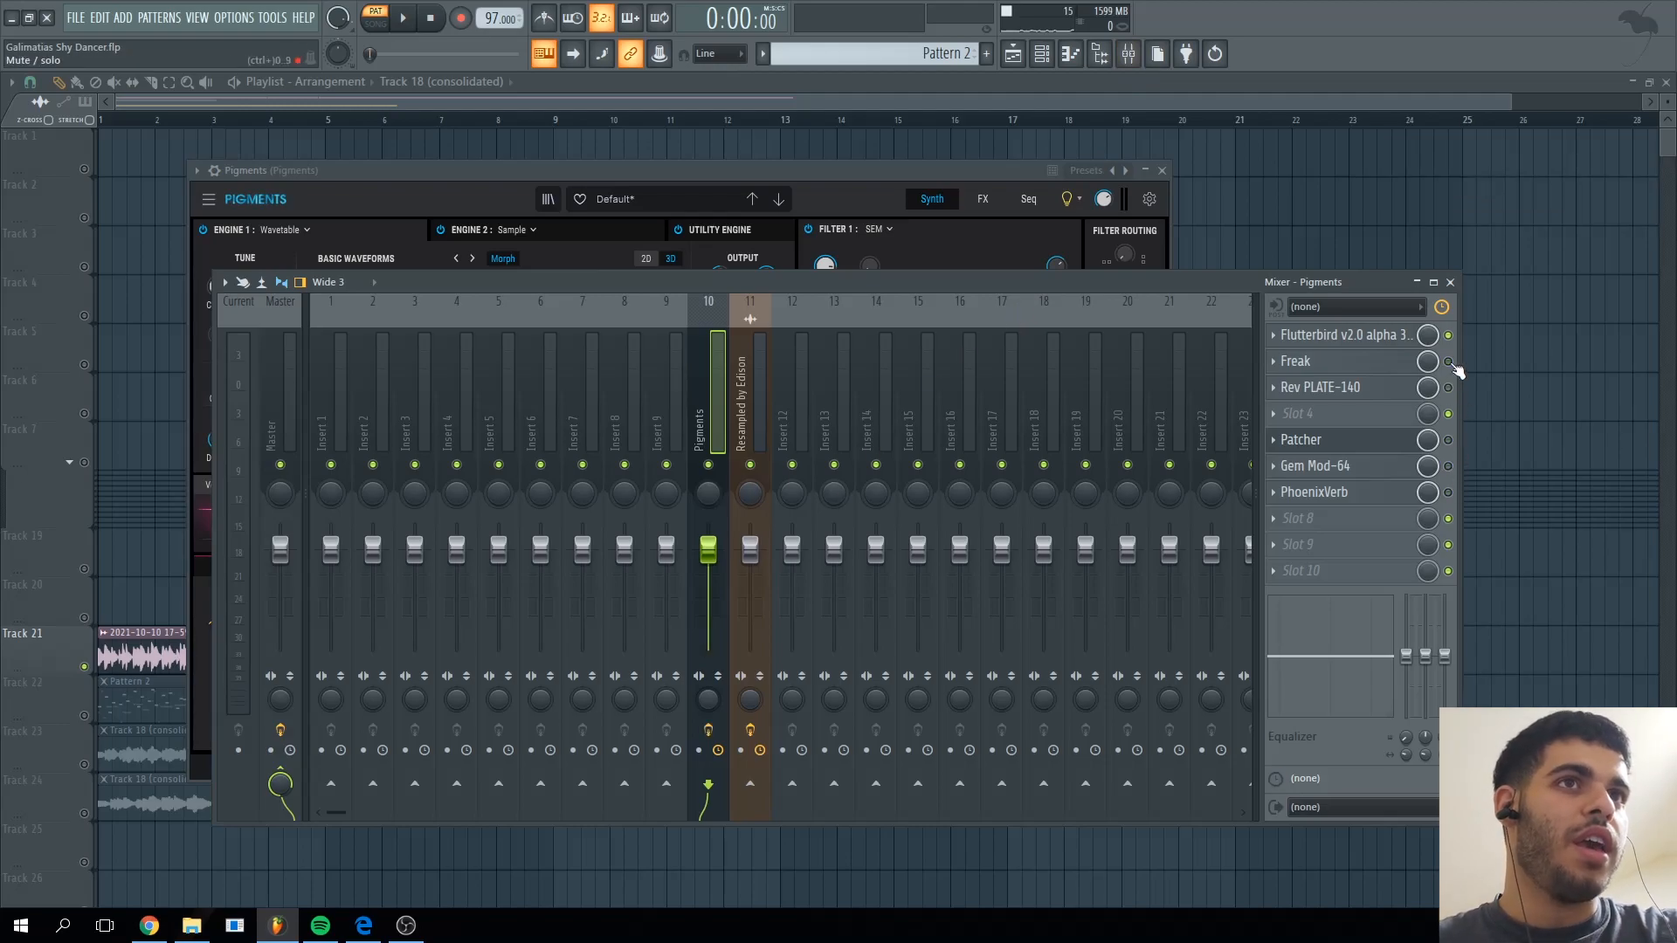
pyautogui.click(1345, 335)
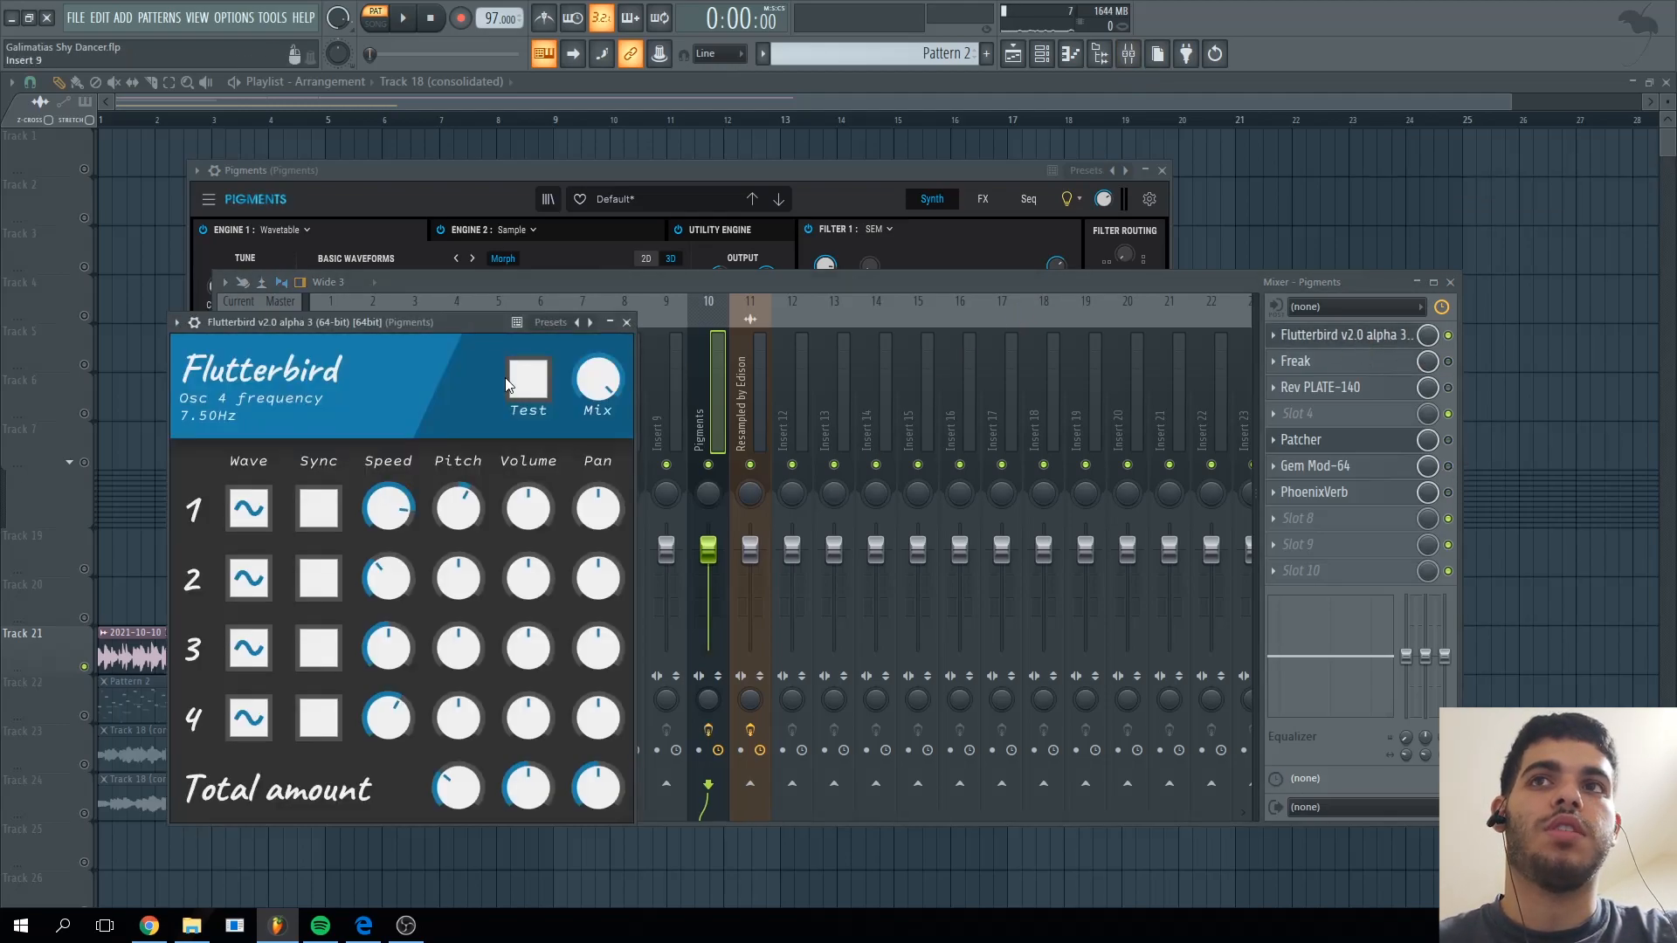
pyautogui.moveTo(479, 323); pyautogui.dragTo(533, 286)
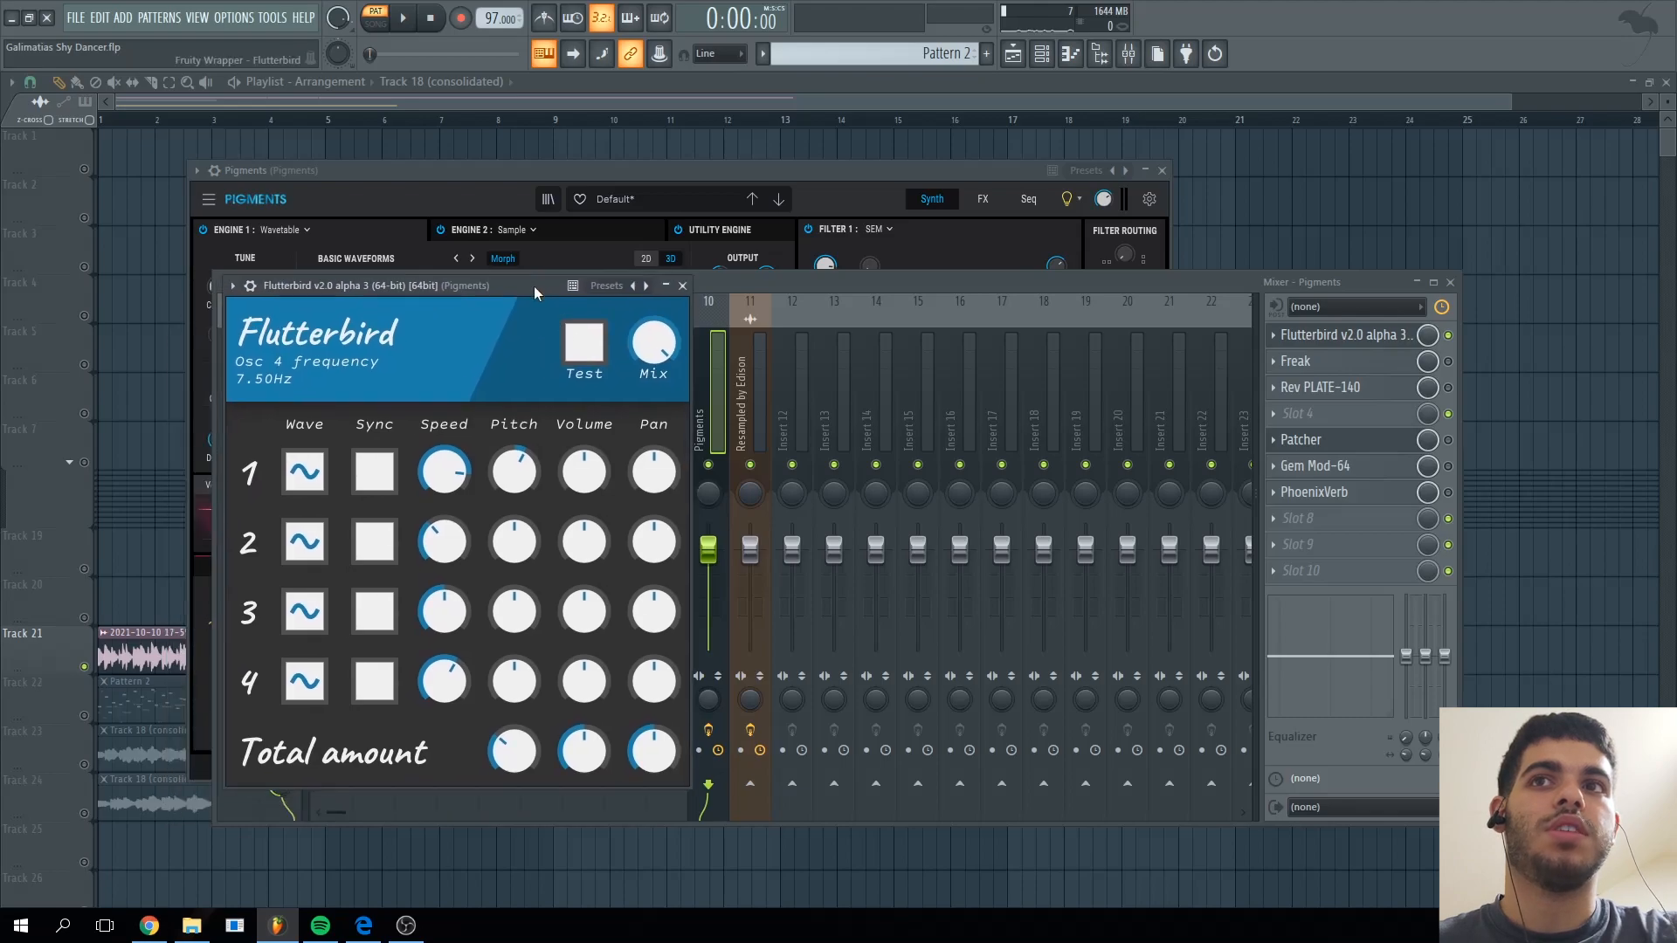
pyautogui.click(459, 478)
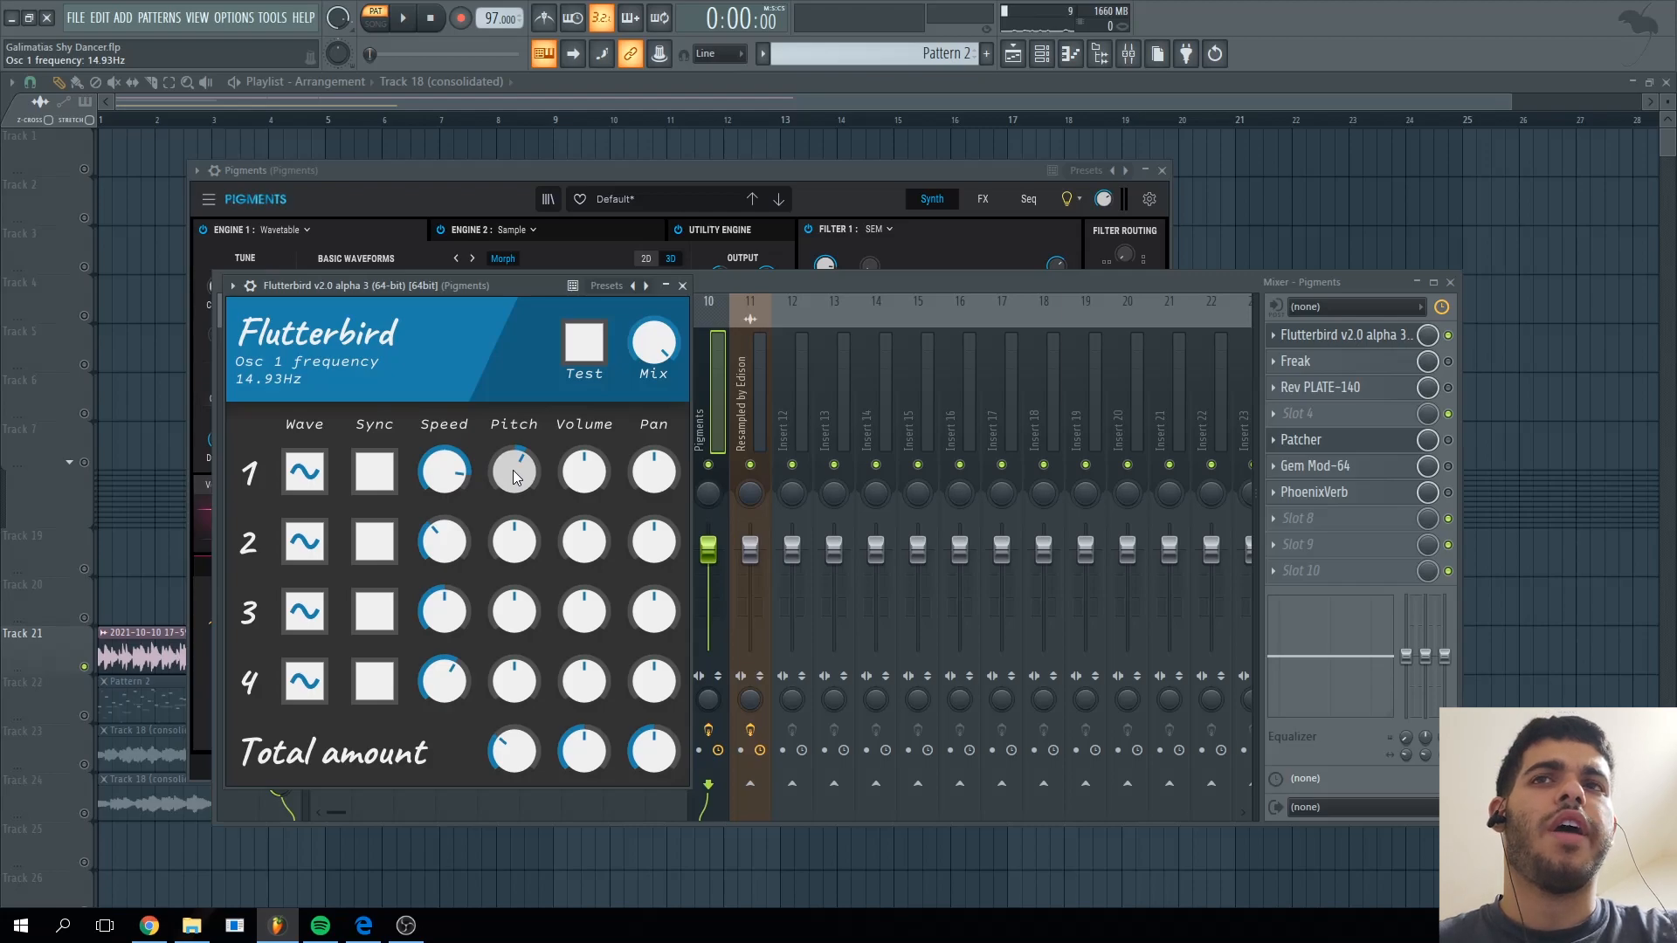
pyautogui.moveTo(546, 286); pyautogui.dragTo(655, 348)
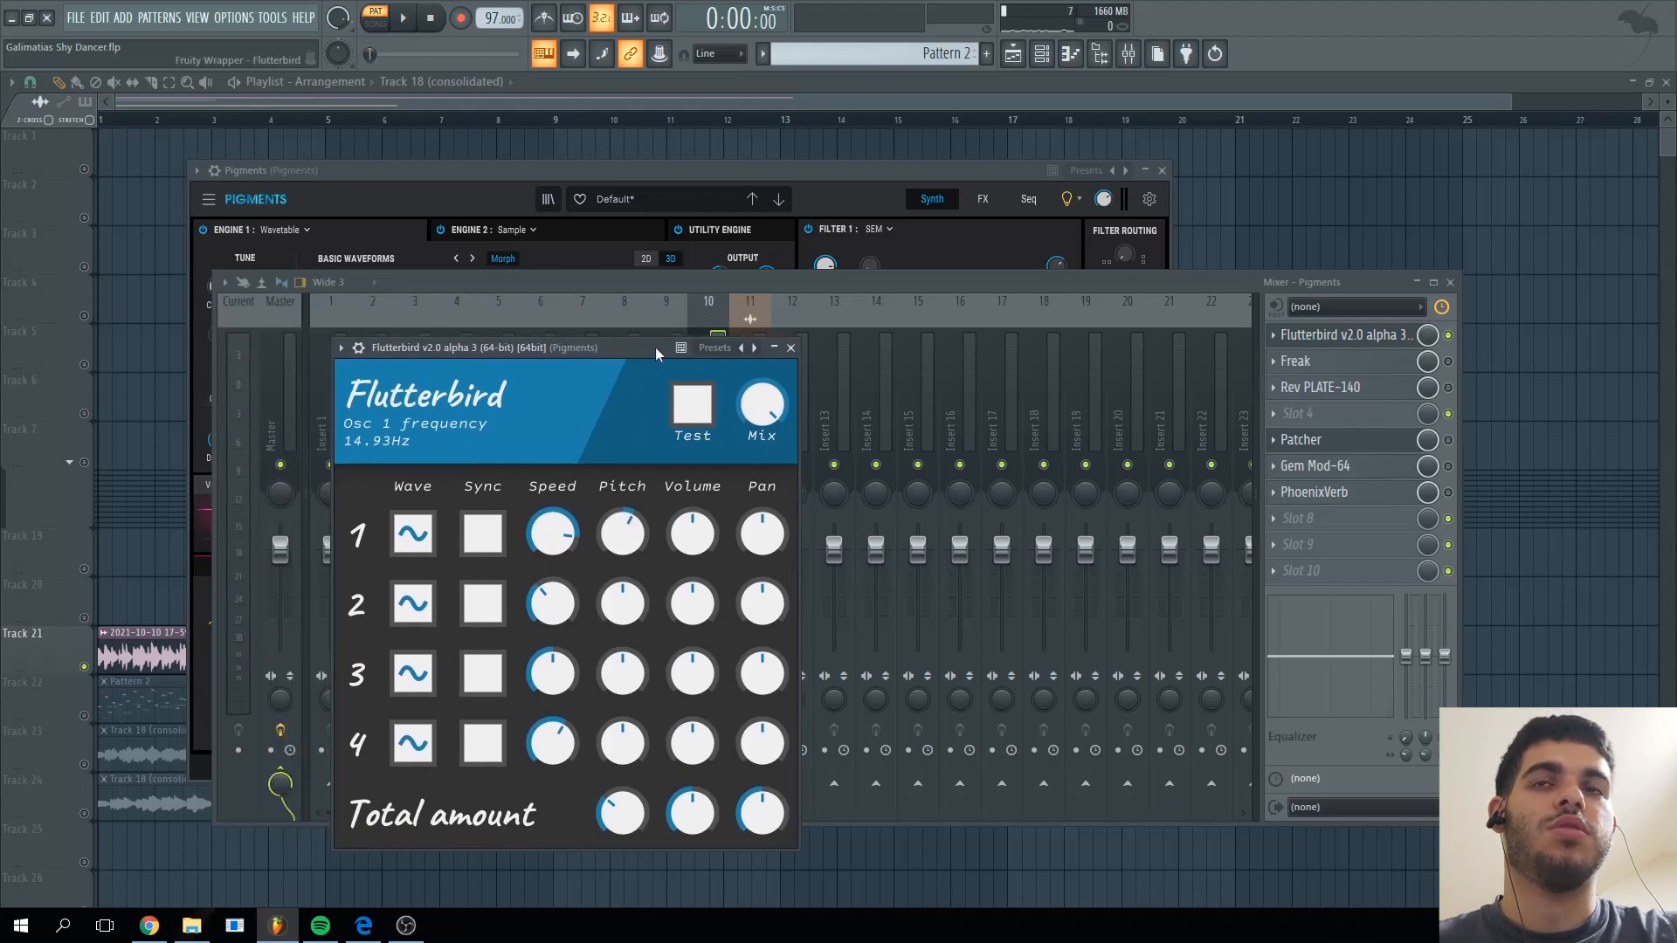
# - Play the pattern and compare the sound with Flutterbird switched on and off
pyautogui.press('space')
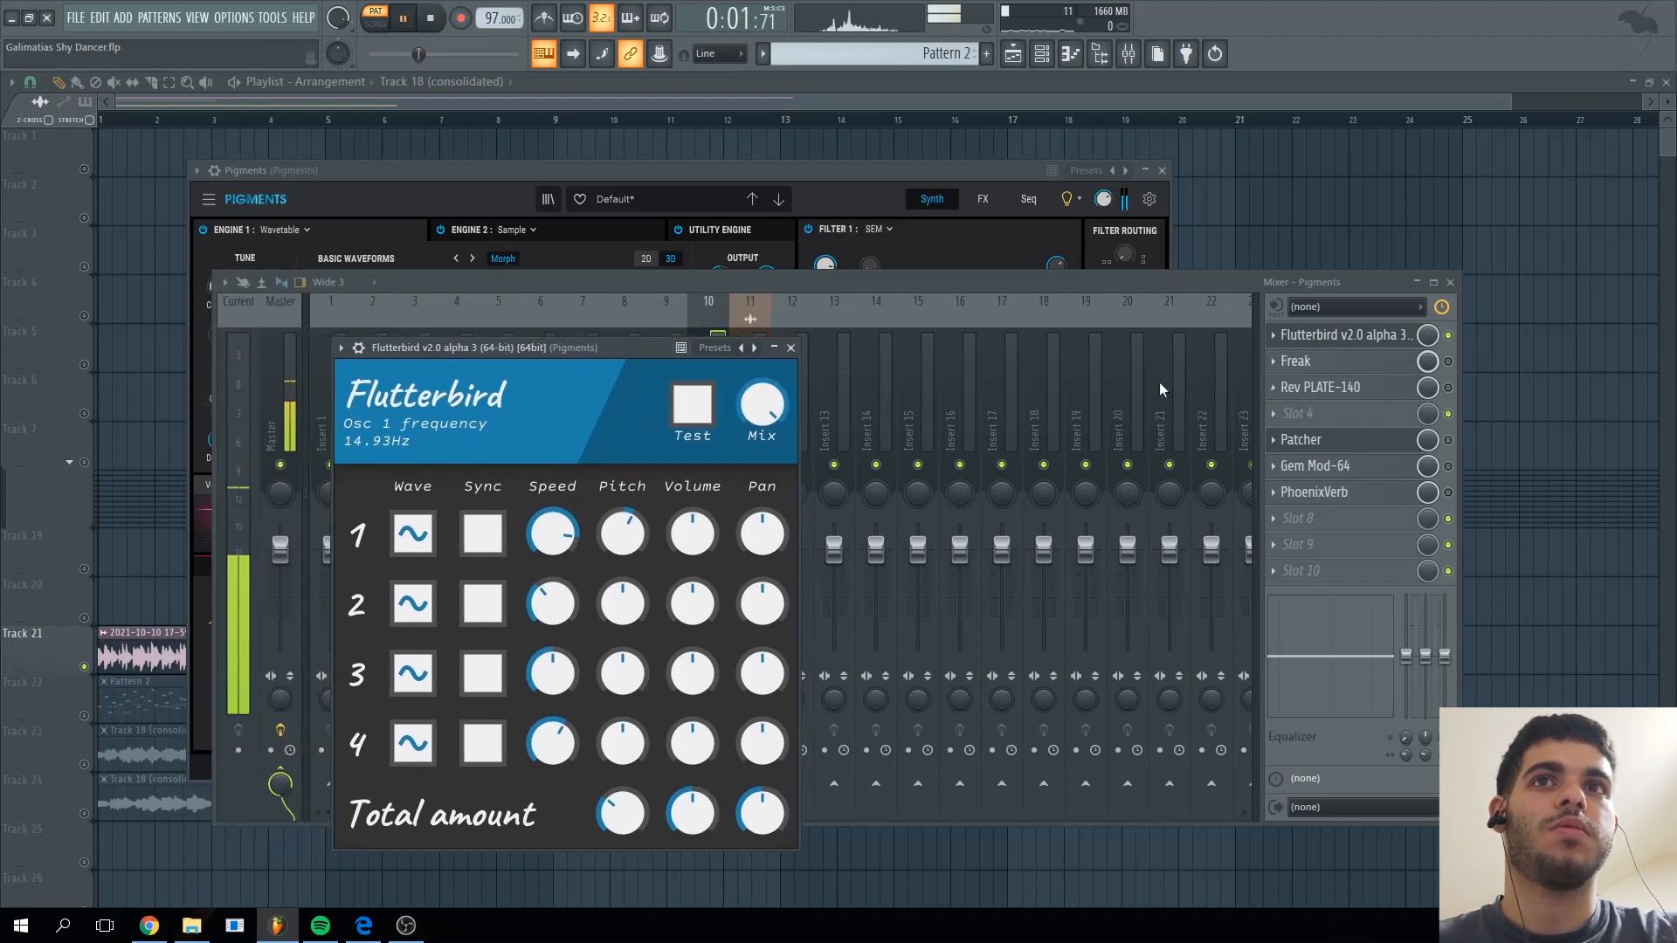
pyautogui.click(1450, 338)
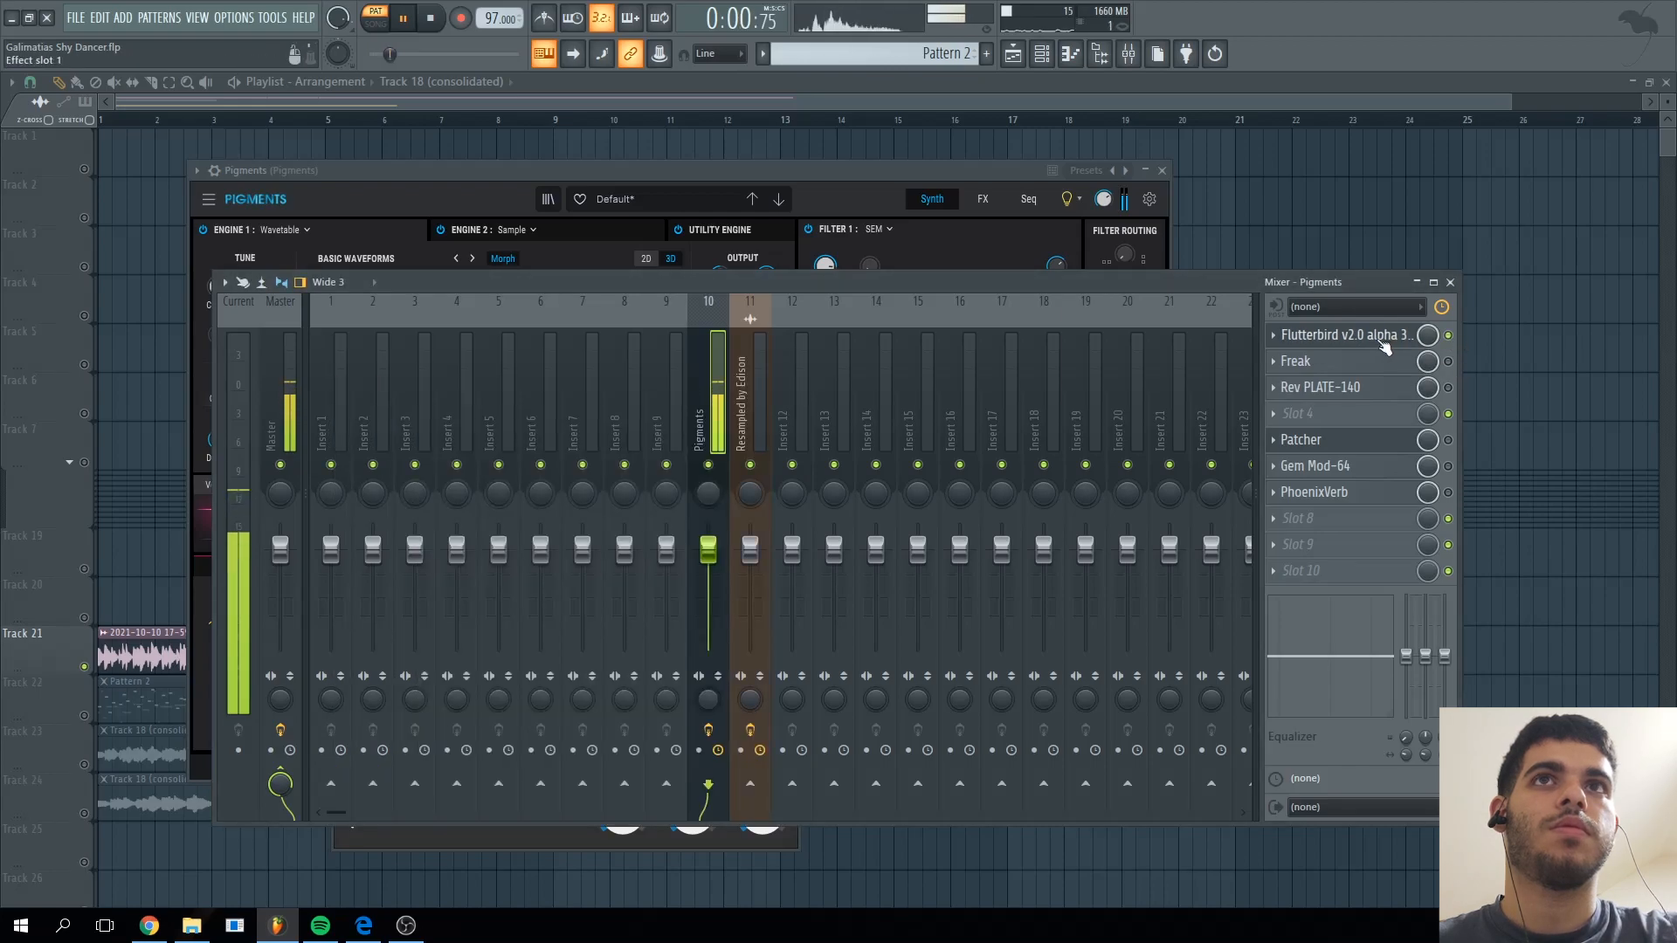
pyautogui.press('space')
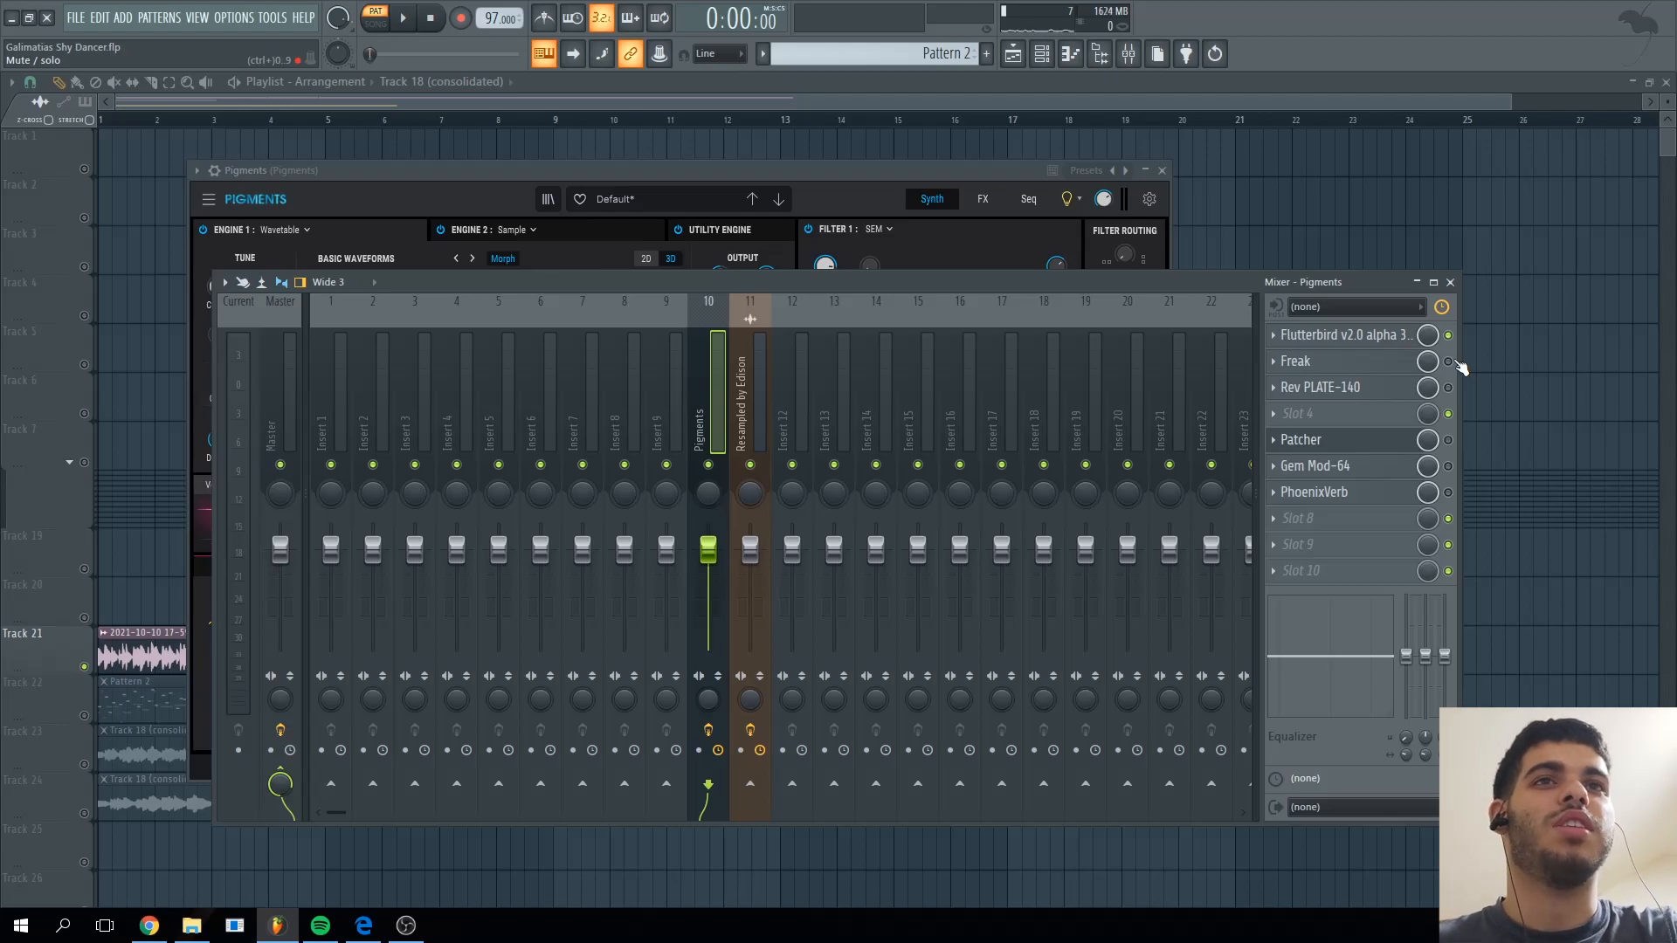
pyautogui.click(1376, 337)
pyautogui.click(1376, 337)
# - Open the Freak effect on the Pigments mixer track and place its window over the mixer
pyautogui.click(1336, 361)
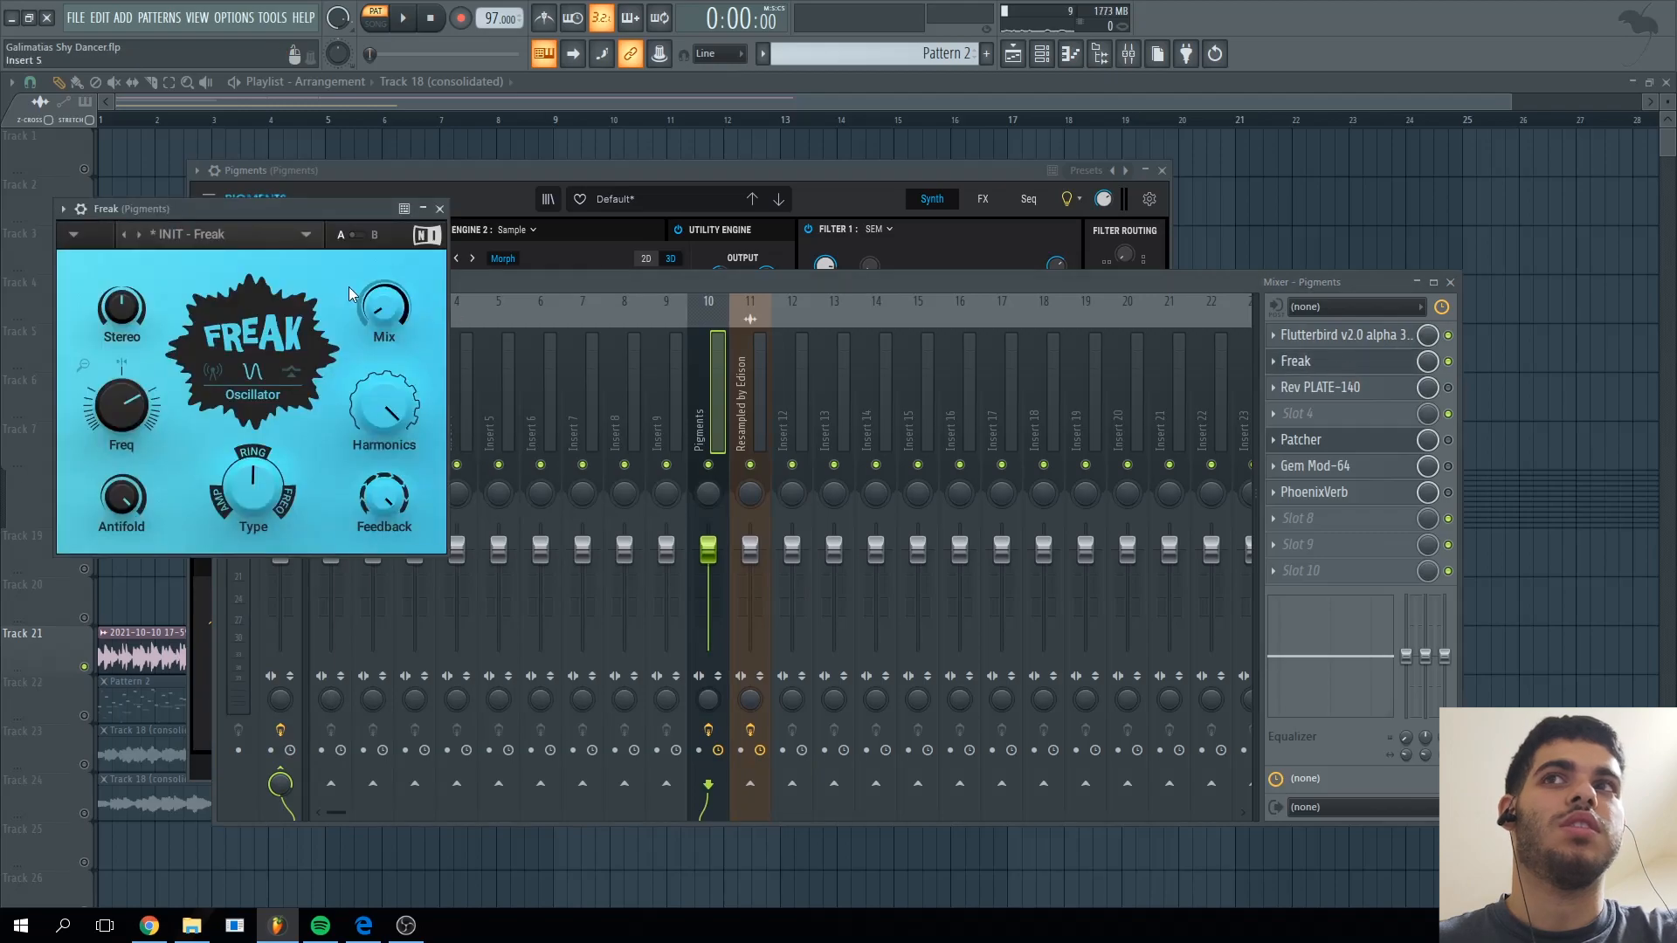
pyautogui.moveTo(206, 211); pyautogui.dragTo(412, 223)
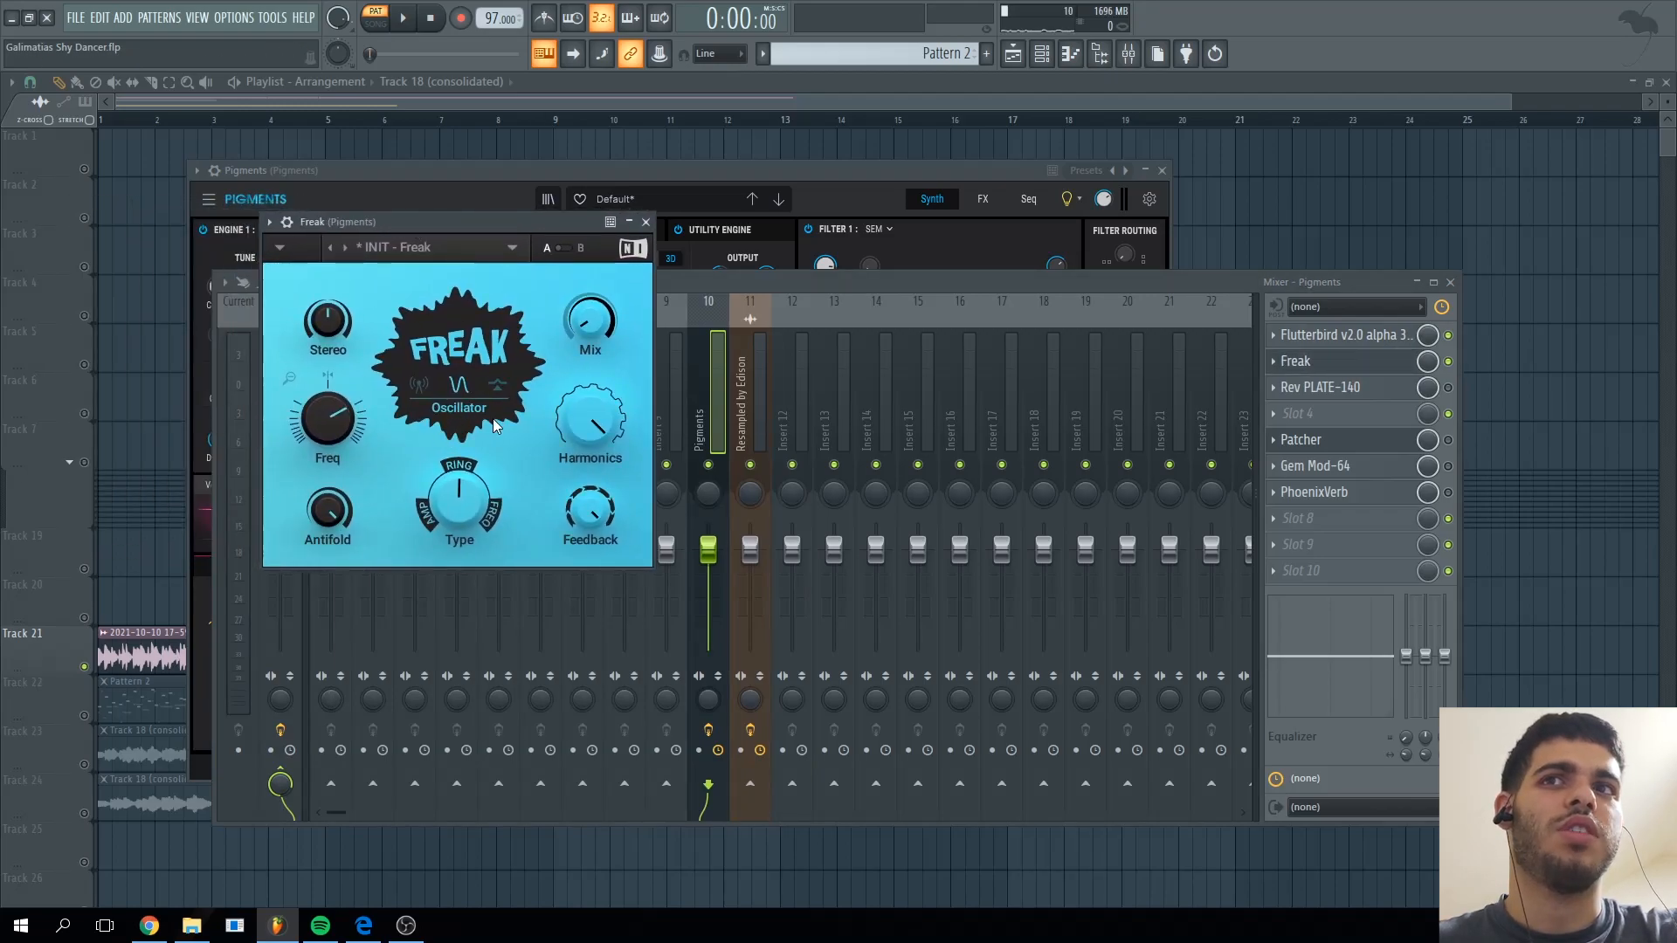
# - Play the pattern to audition the Freak effect, trying its Mix amount around 4.5 %, and close its window
pyautogui.press('space')
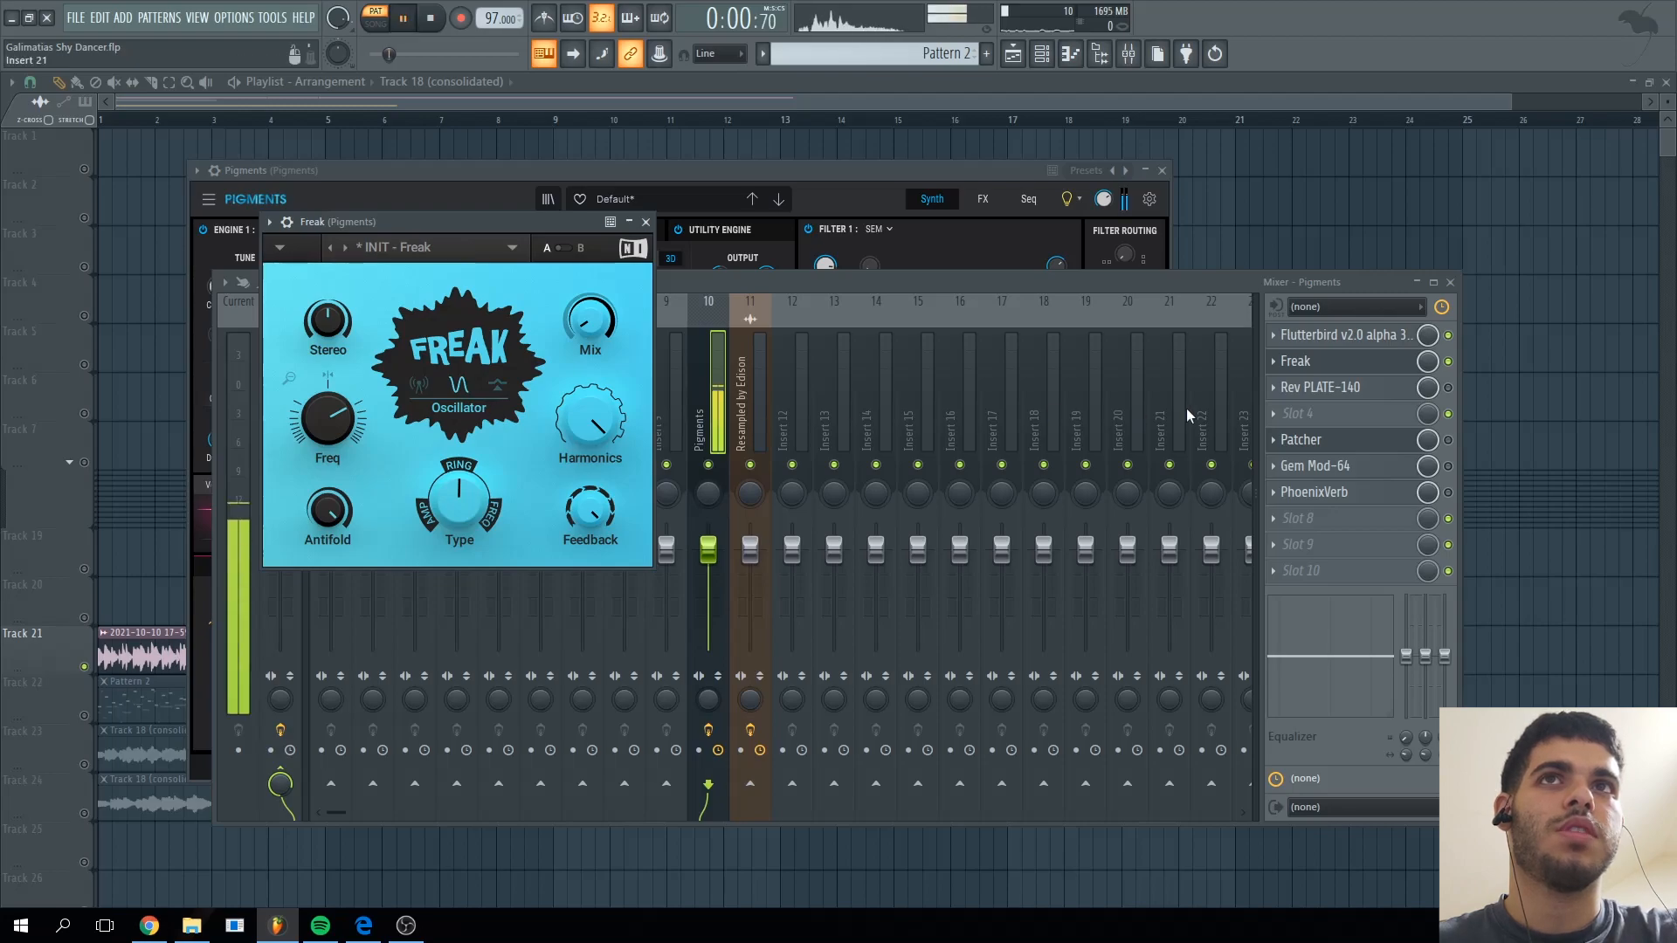
pyautogui.press('space')
pyautogui.moveTo(589, 322)
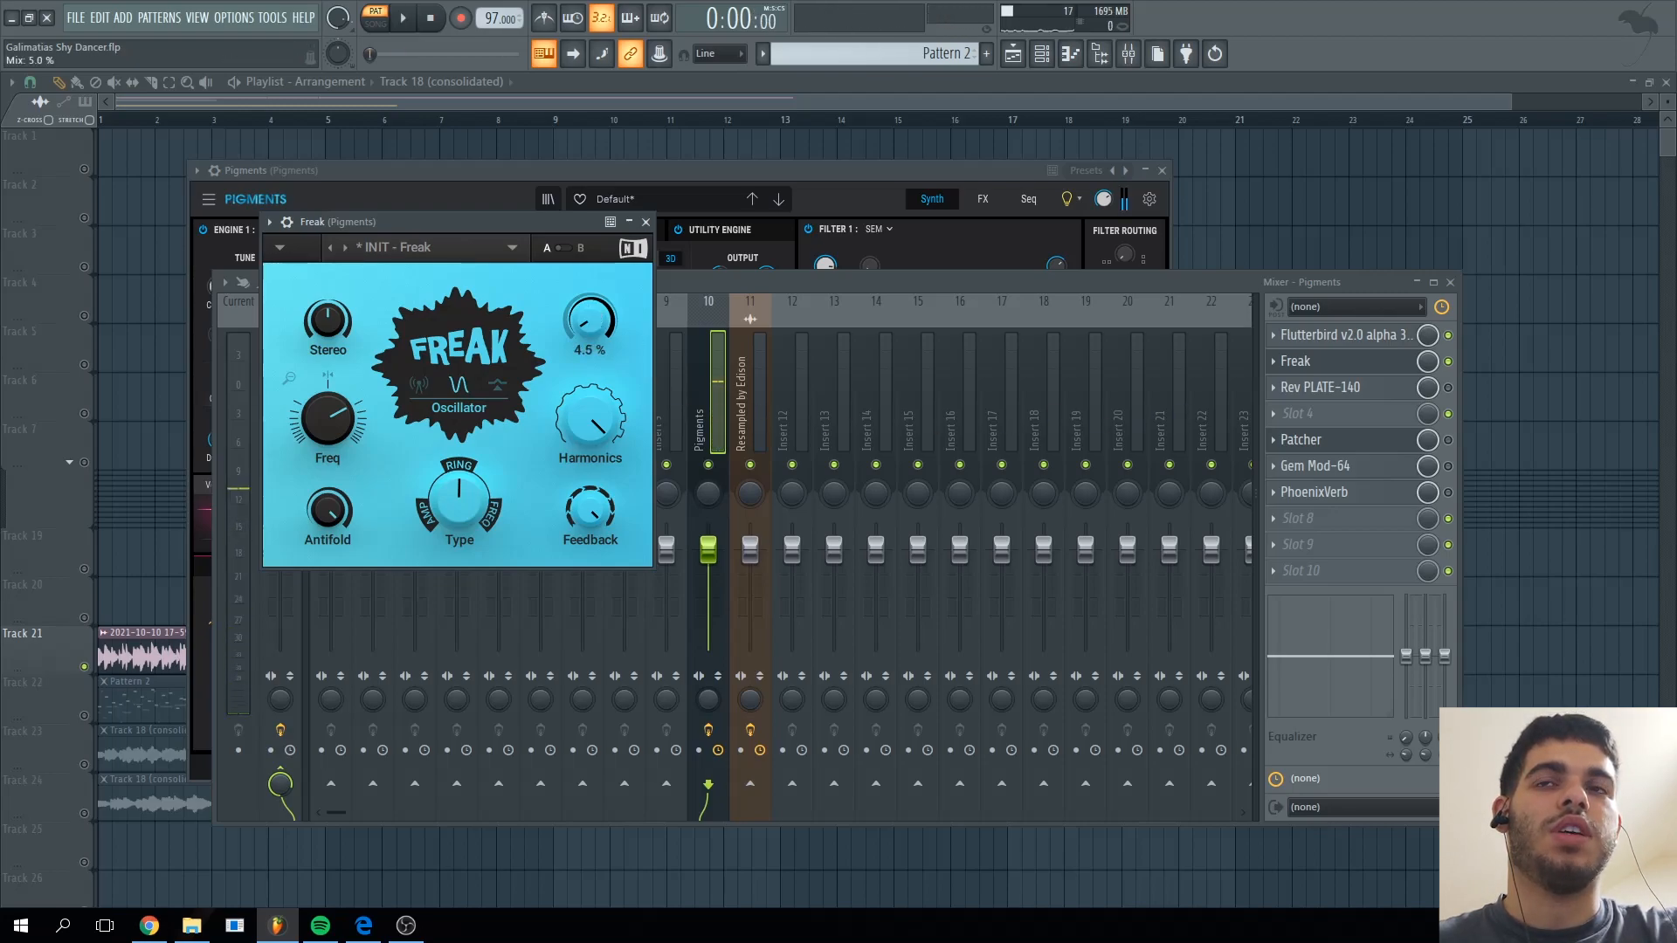
pyautogui.press('space')
pyautogui.moveTo(590, 321); pyautogui.dragTo(590, 444)
pyautogui.press('space')
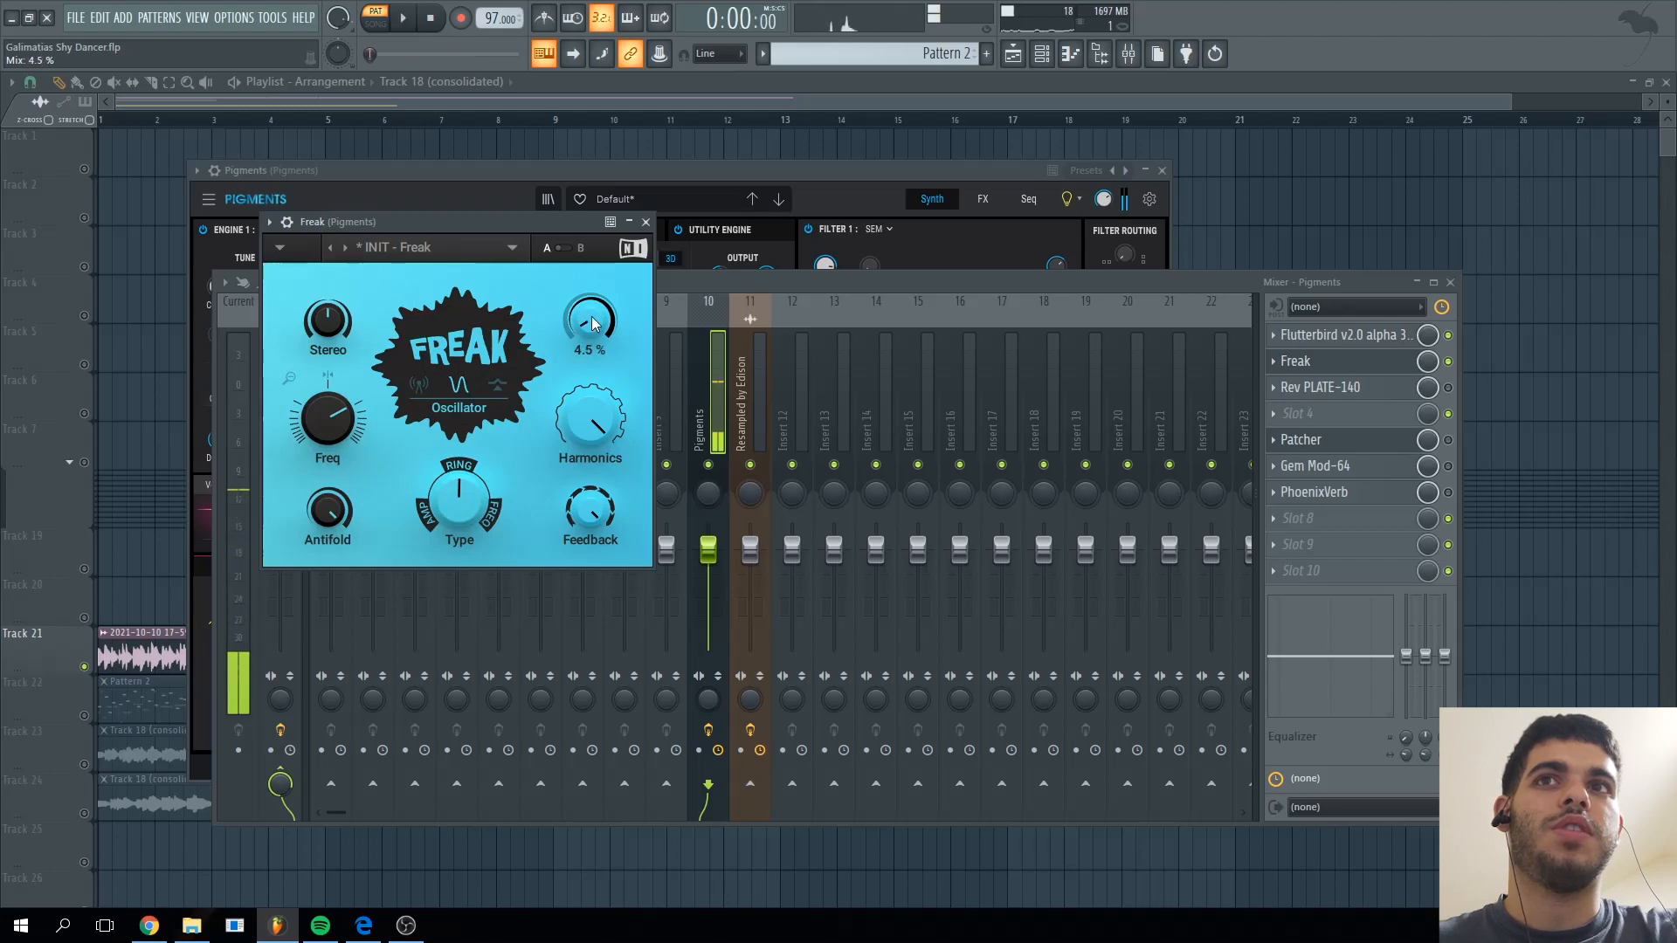
pyautogui.click(645, 222)
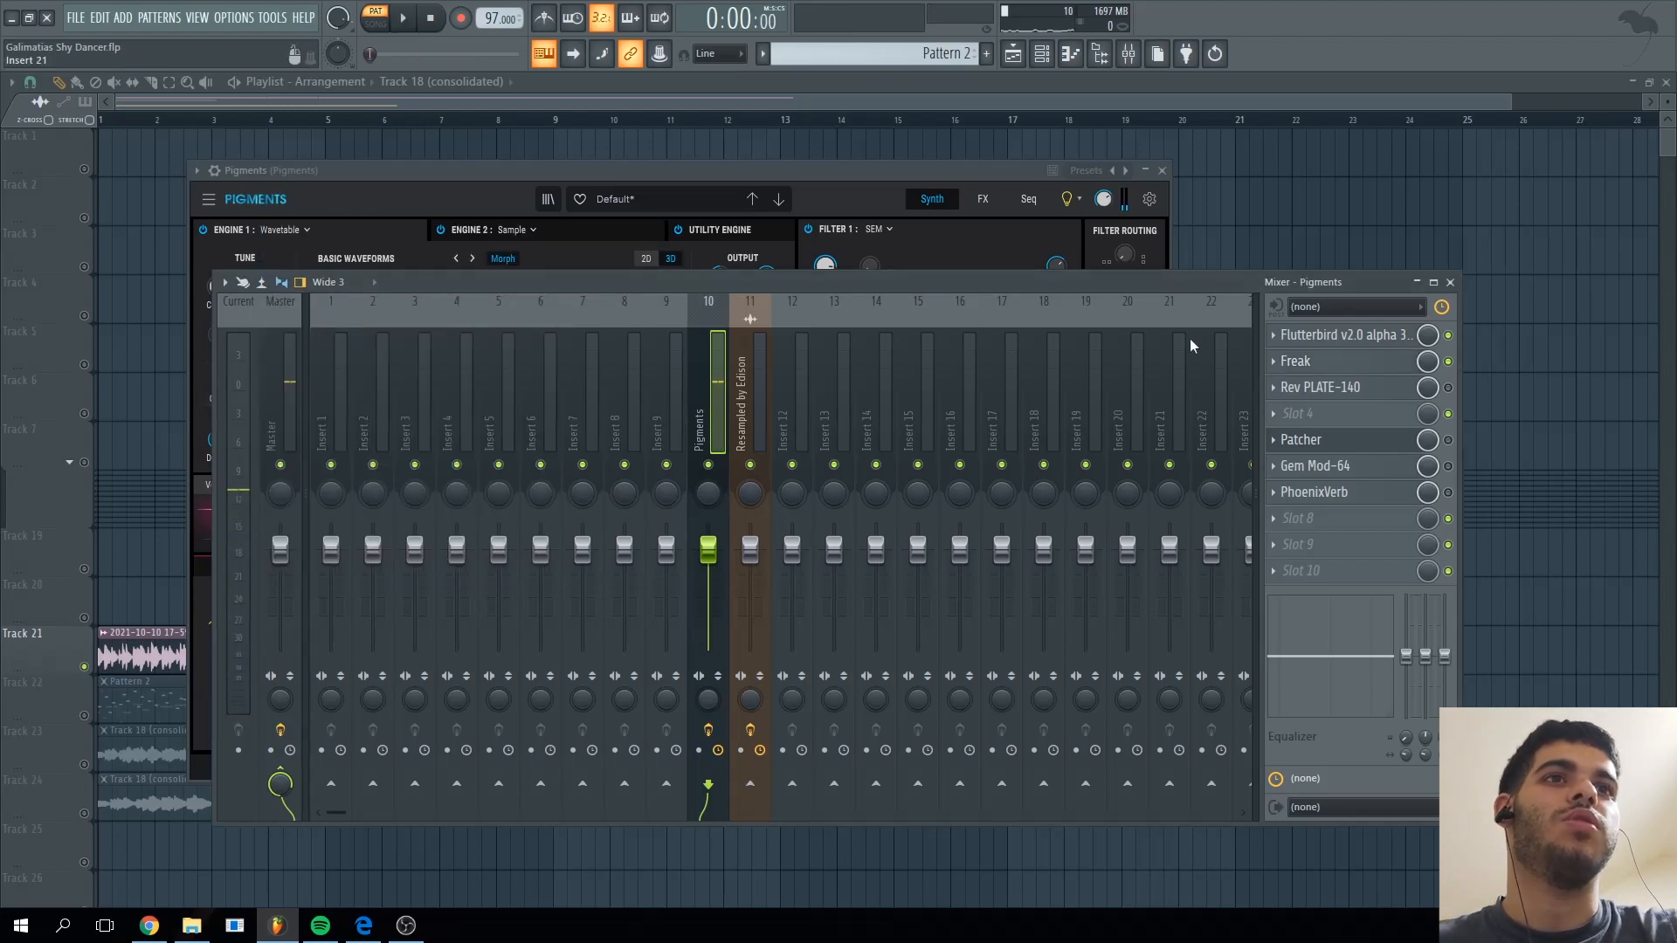
# - Play the pattern without the plate reverb, switch on Rev PLATE-140, and open its window over the mixer
pyautogui.press('space')
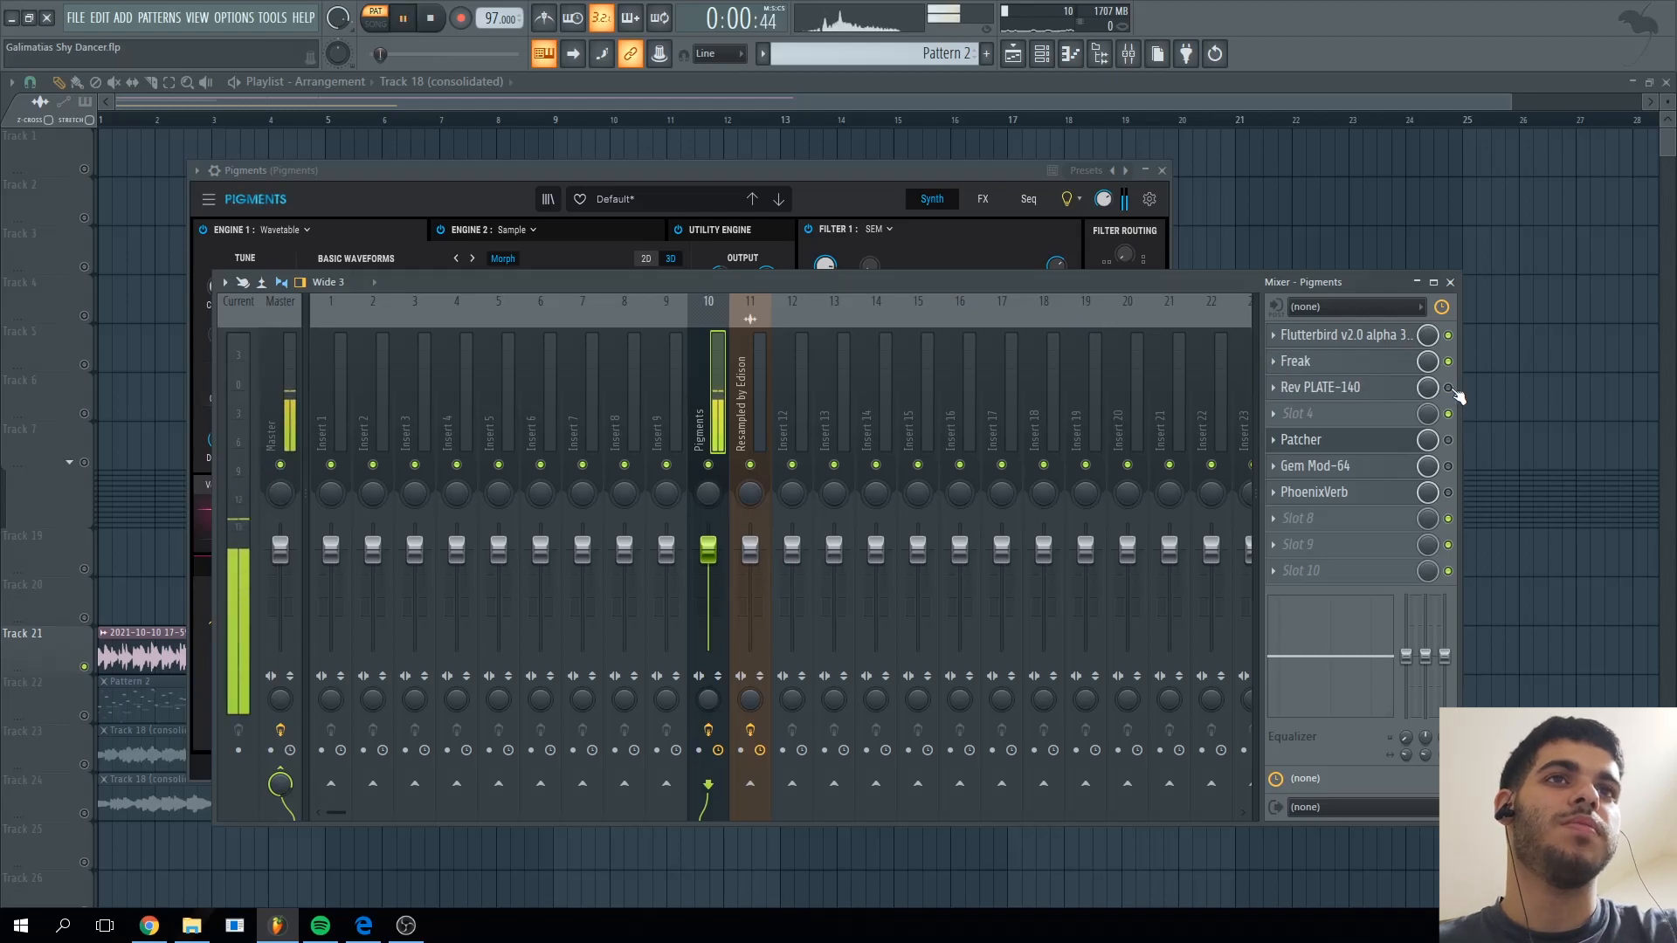
pyautogui.press('space')
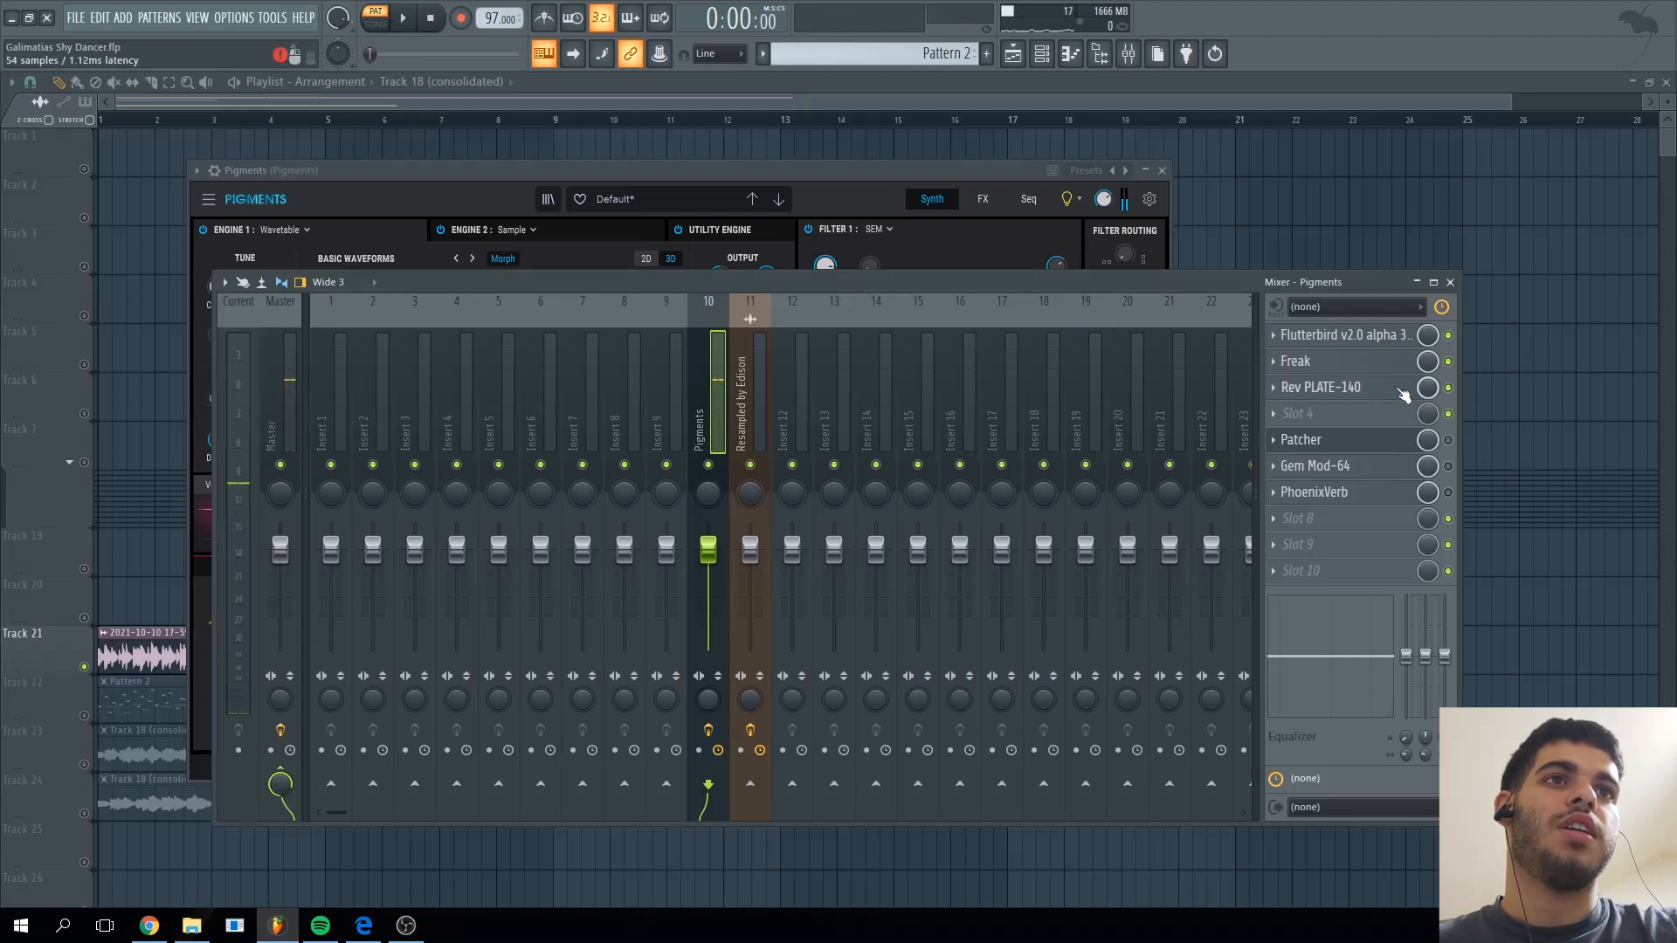
pyautogui.click(1320, 387)
pyautogui.moveTo(763, 201); pyautogui.dragTo(891, 343)
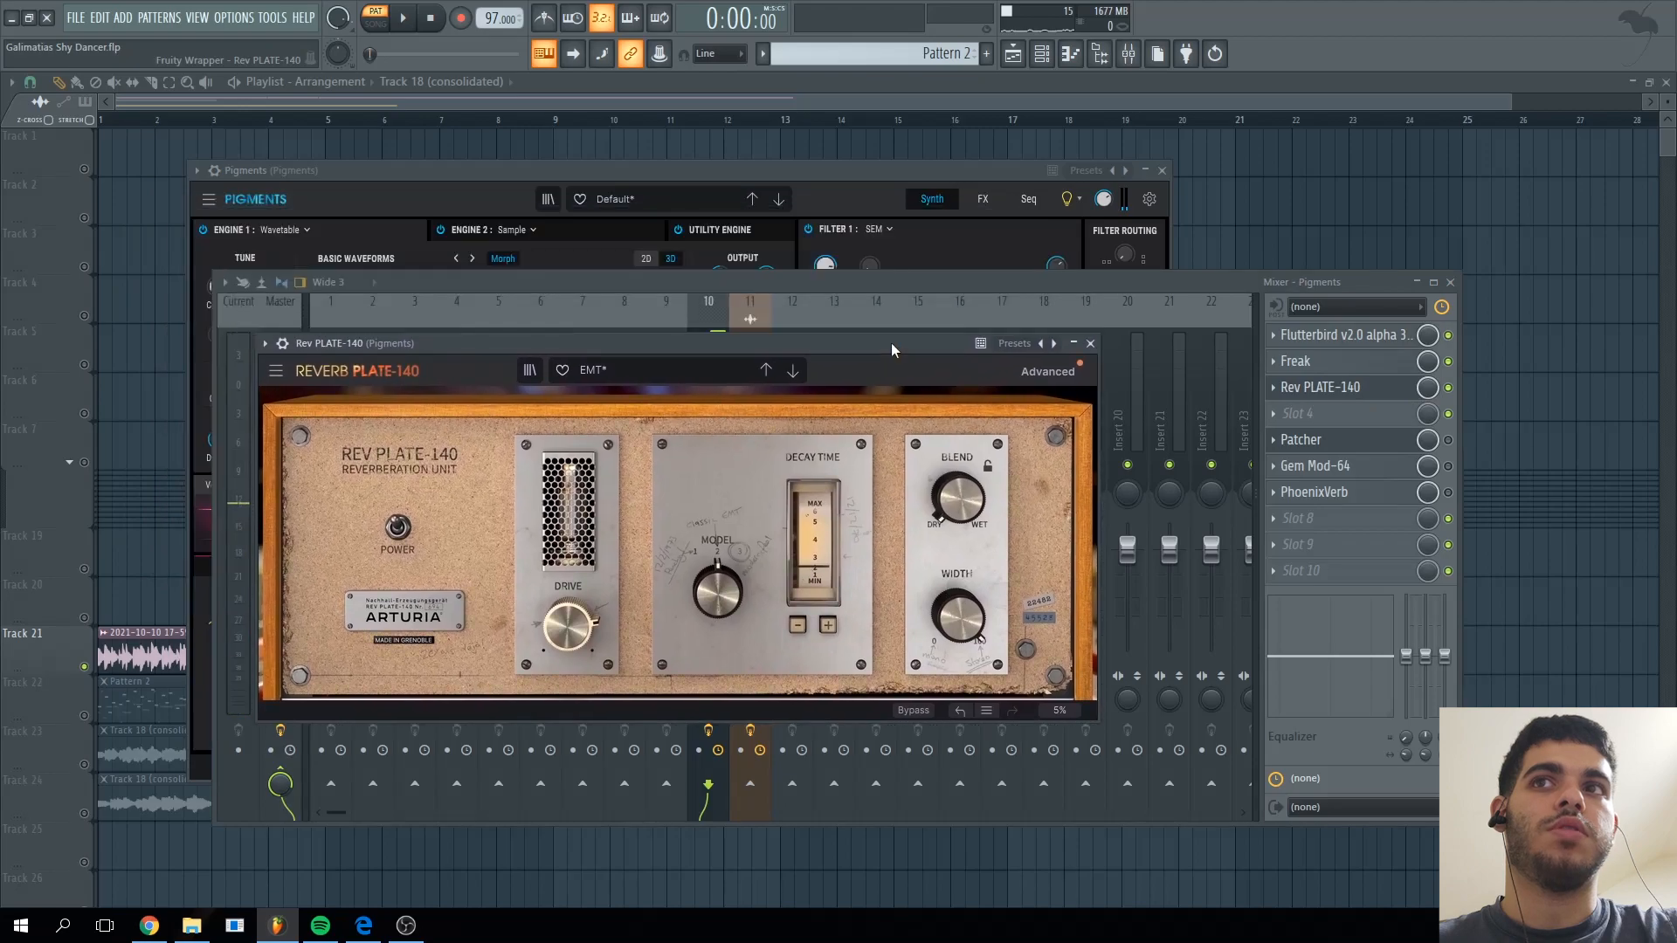
# - Play the pattern and compare the sound with Rev PLATE-140 off and on, leaving it enabled
pyautogui.press('space')
pyautogui.click(1447, 389)
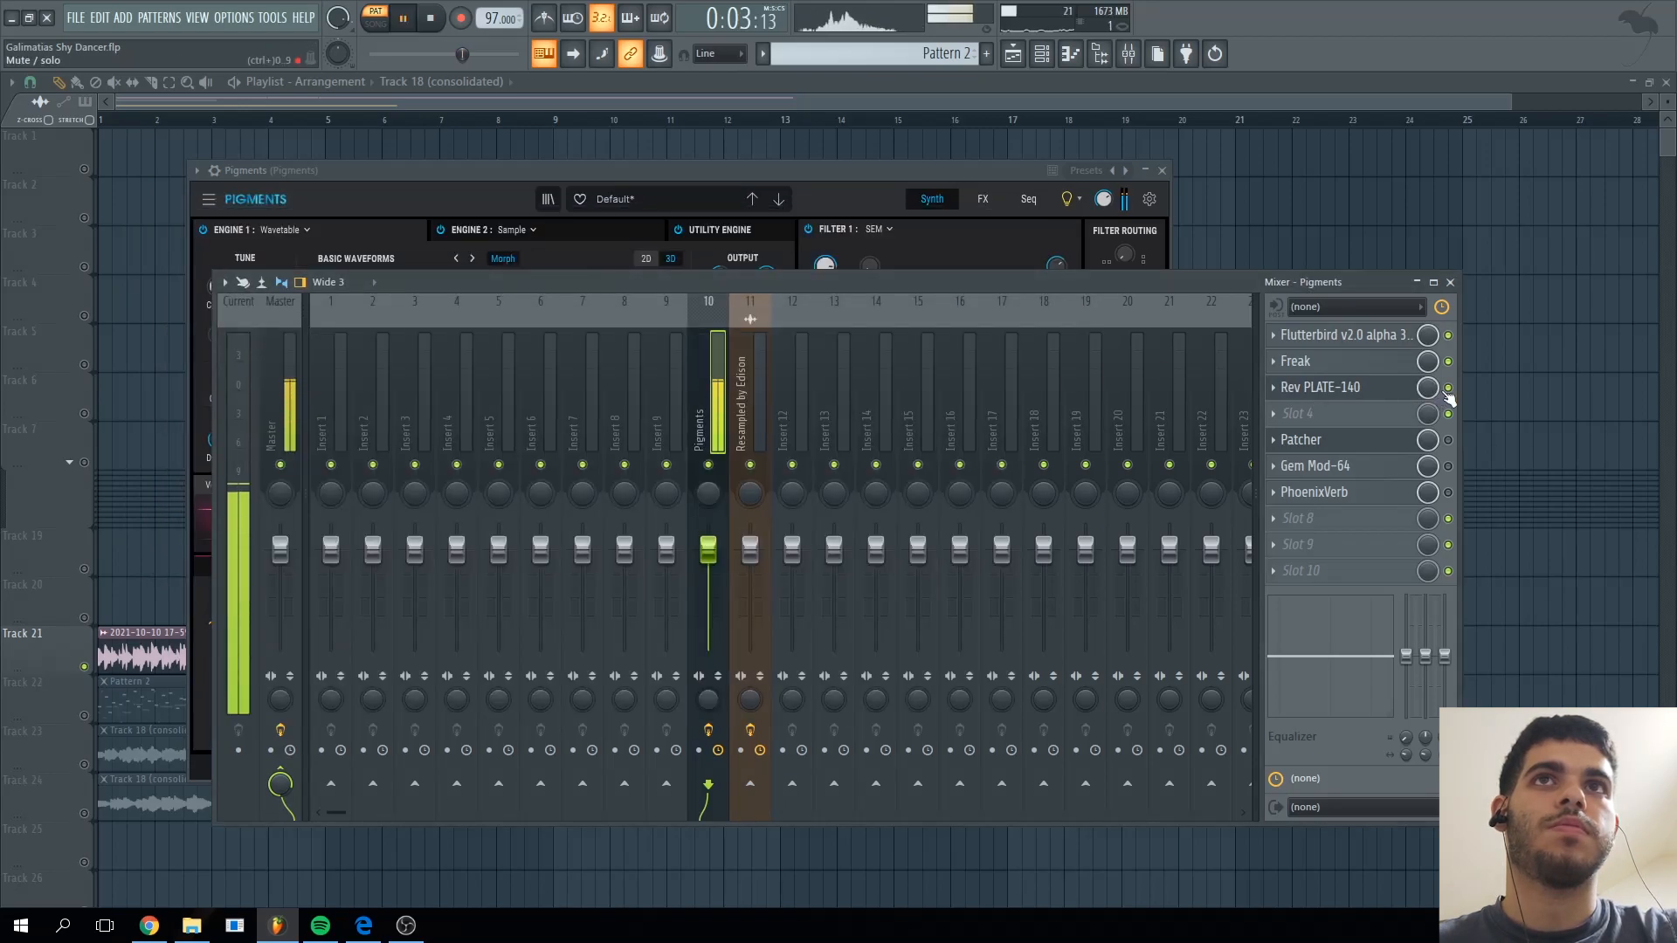
pyautogui.press('space')
pyautogui.click(1447, 388)
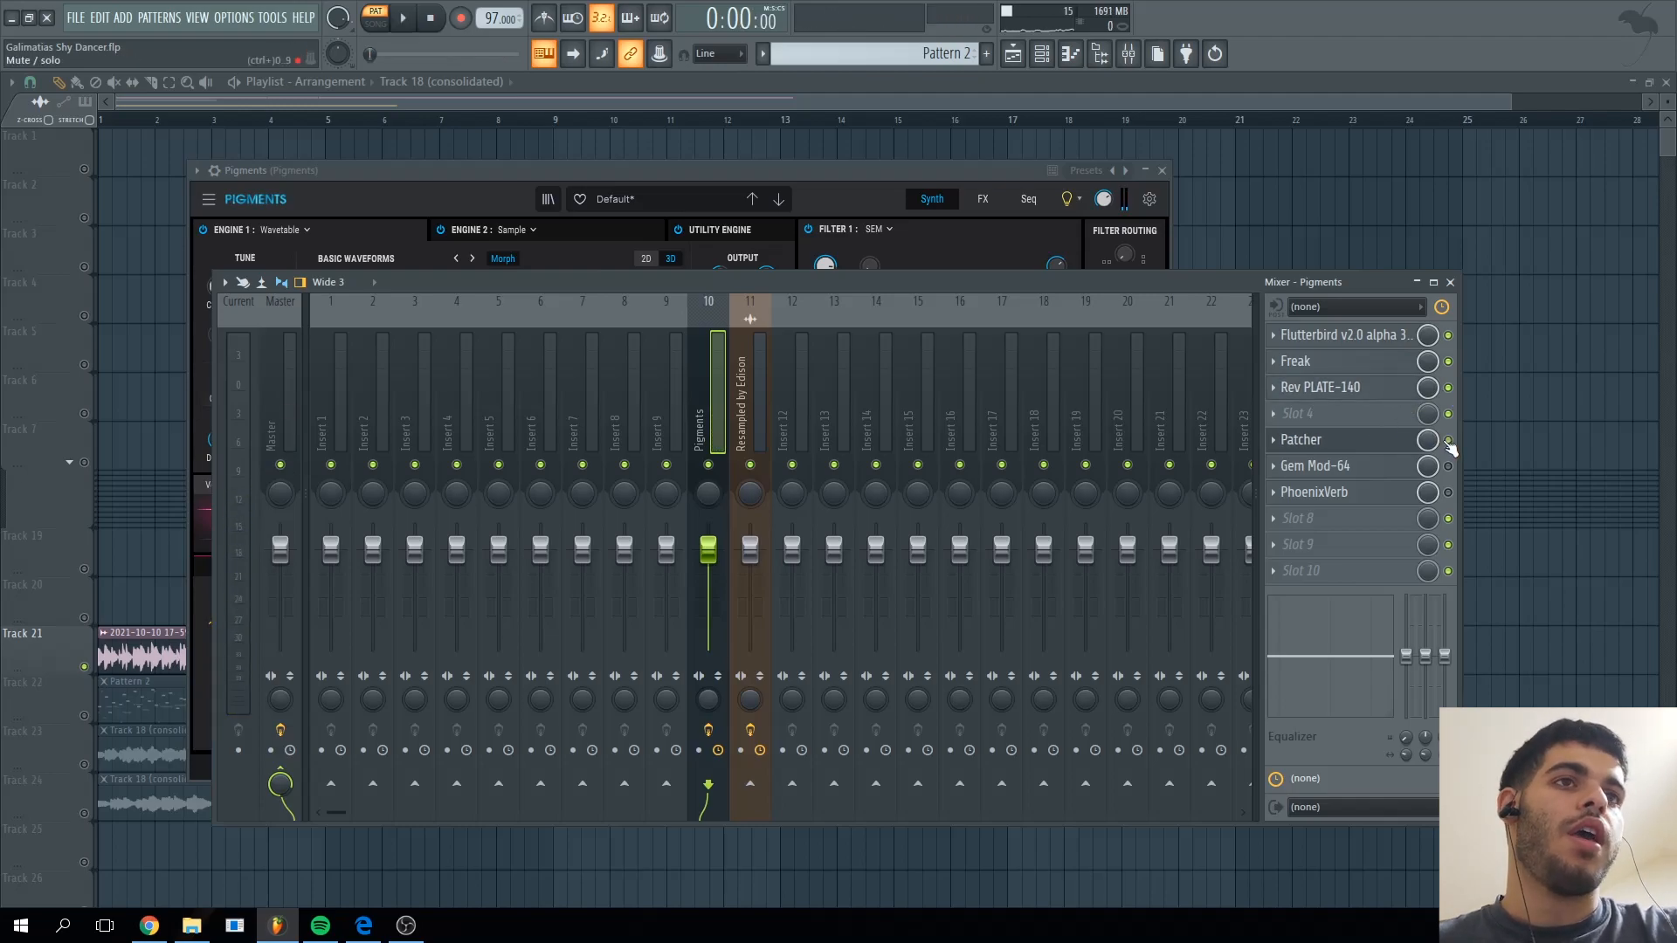
# - Switch on and open Patcher over the mixer, and inspect the filter curves of its two parametric EQs
pyautogui.click(1377, 440)
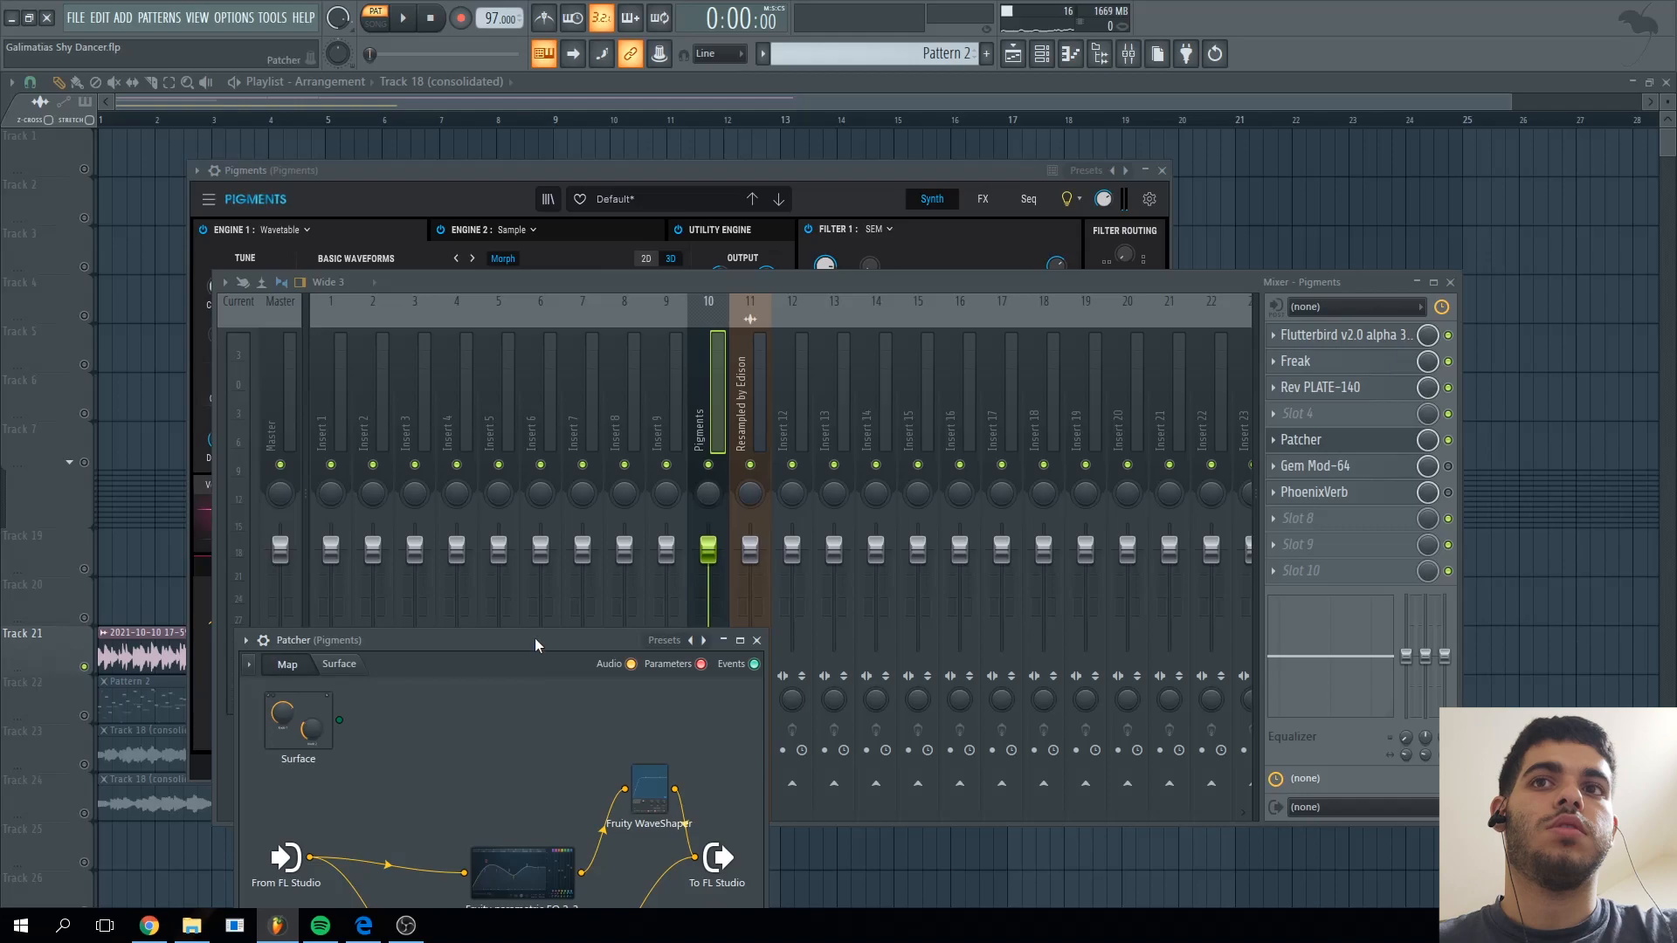
pyautogui.moveTo(535, 642); pyautogui.dragTo(583, 268)
pyautogui.doubleClick(577, 491)
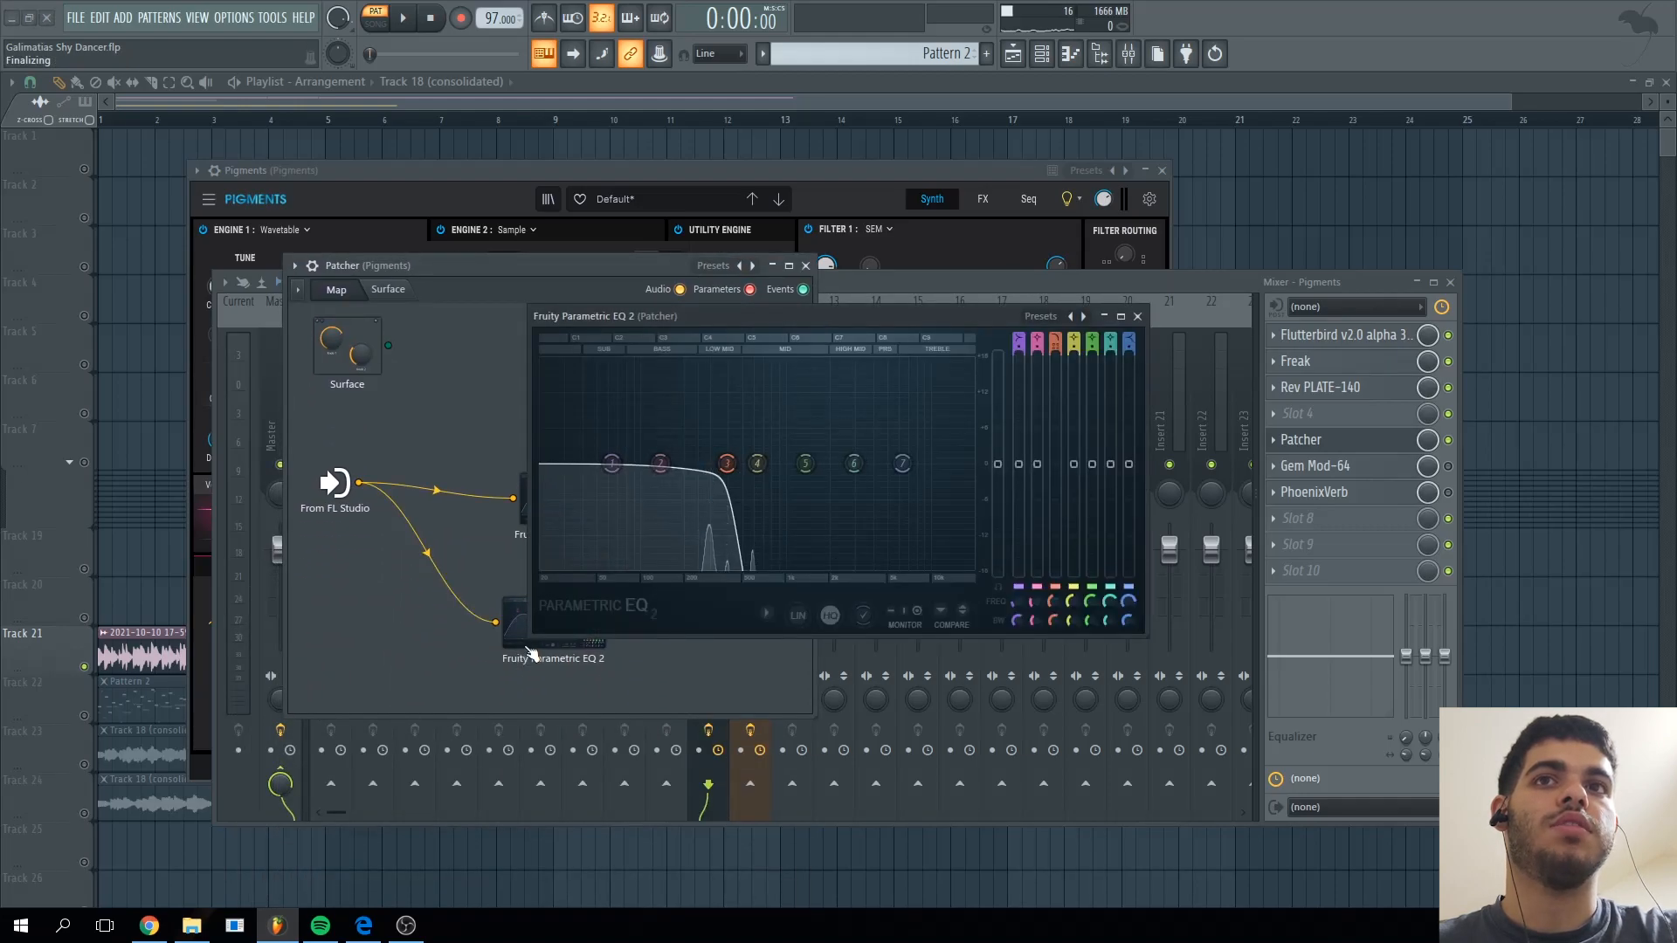
pyautogui.moveTo(532, 653); pyautogui.dragTo(518, 680)
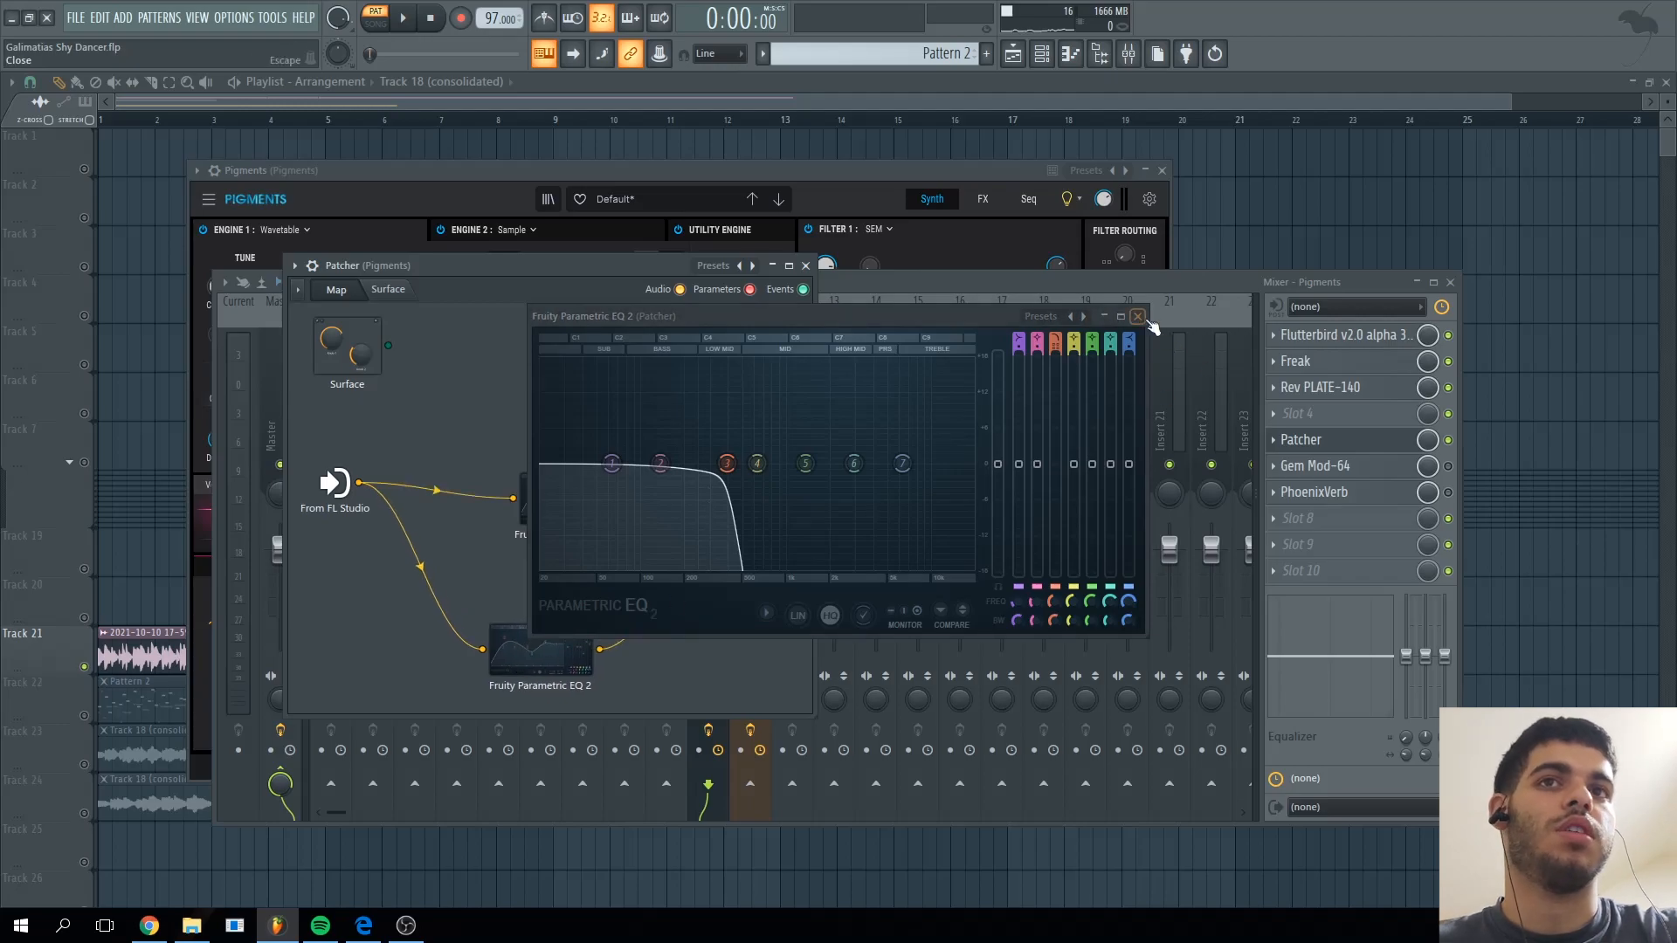
pyautogui.click(1139, 317)
pyautogui.doubleClick(599, 515)
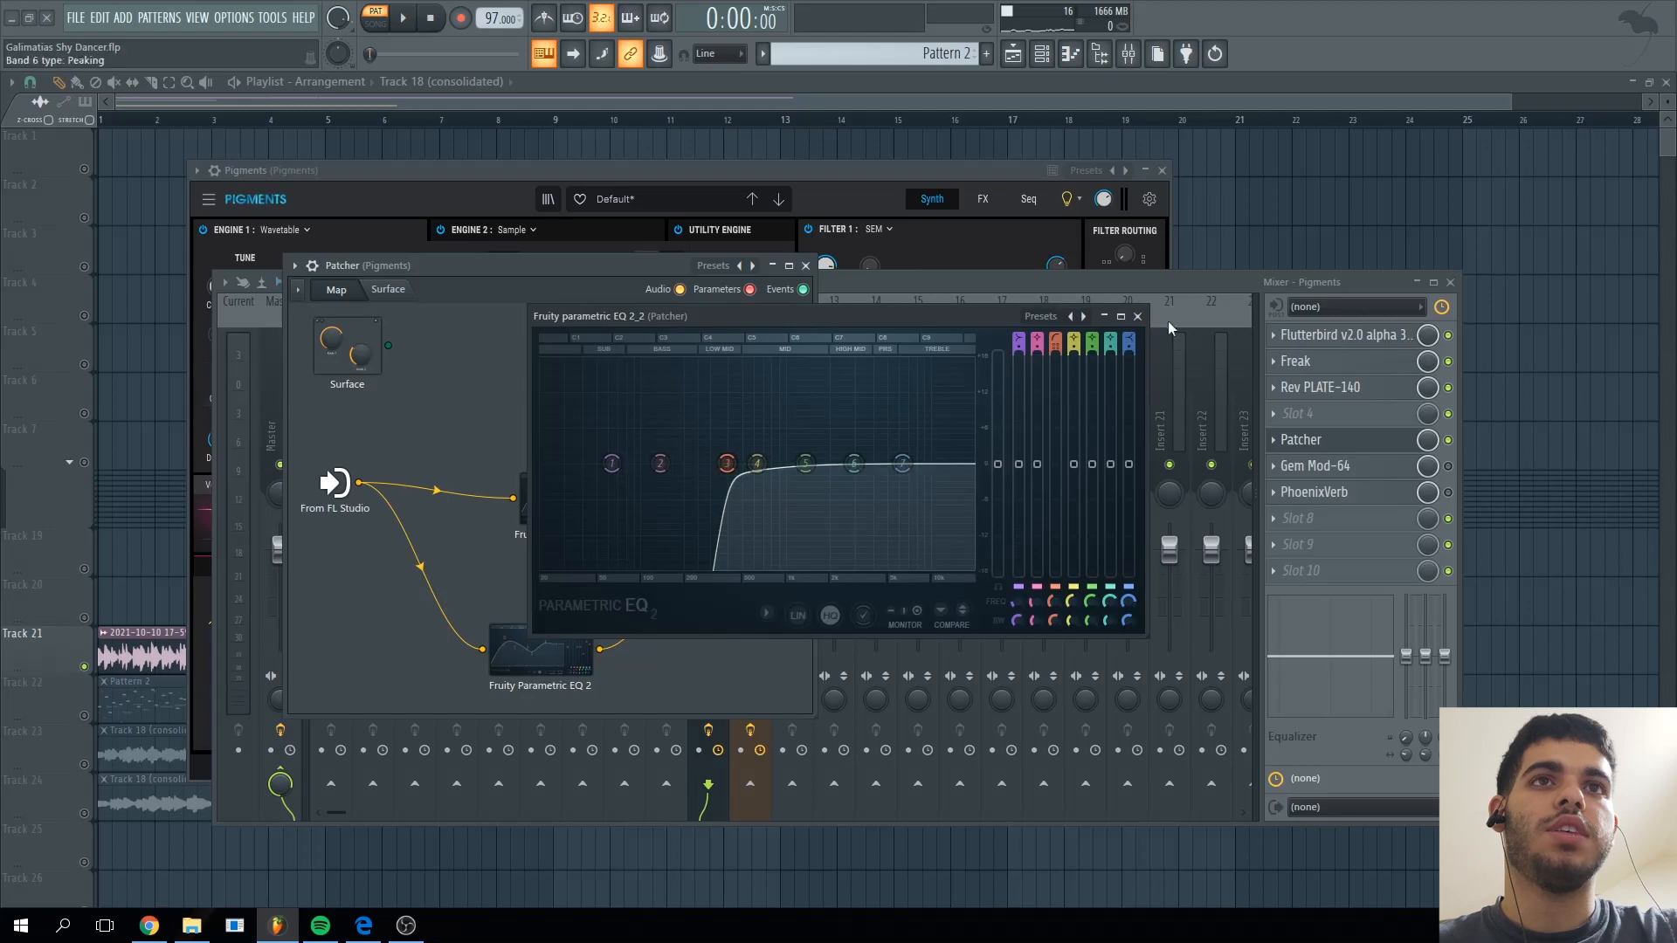
pyautogui.click(1137, 316)
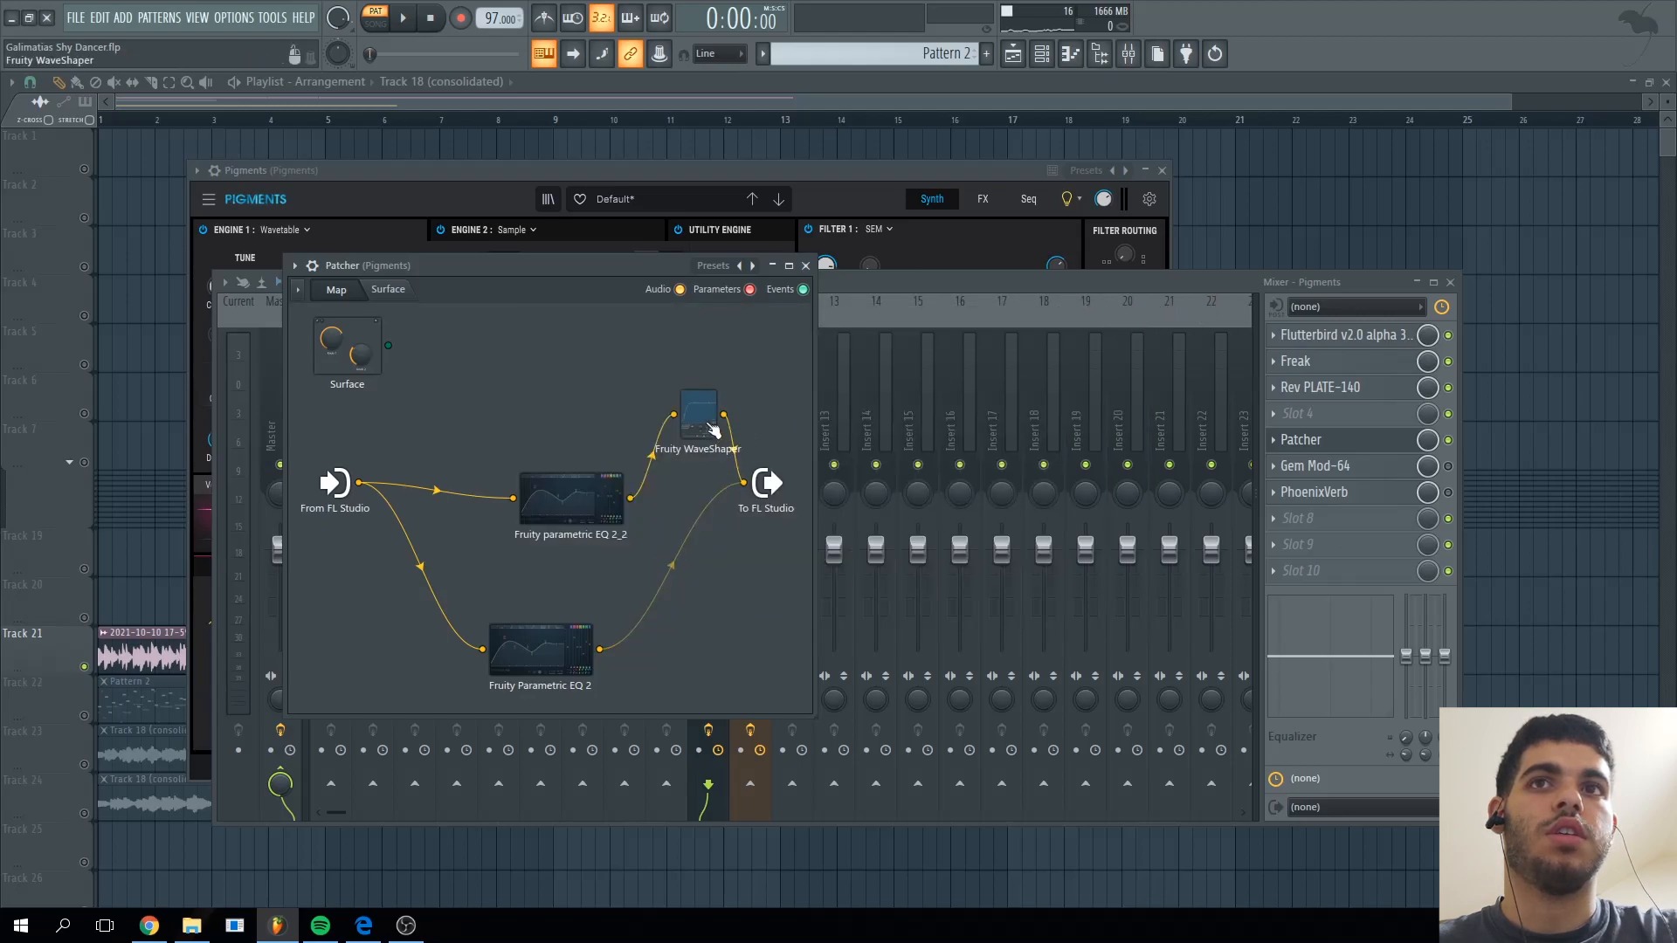
# - Inspect the Fruity WaveShaper's curve in Patcher, audition its mix control while the pattern plays, and close Patcher
pyautogui.doubleClick(709, 424)
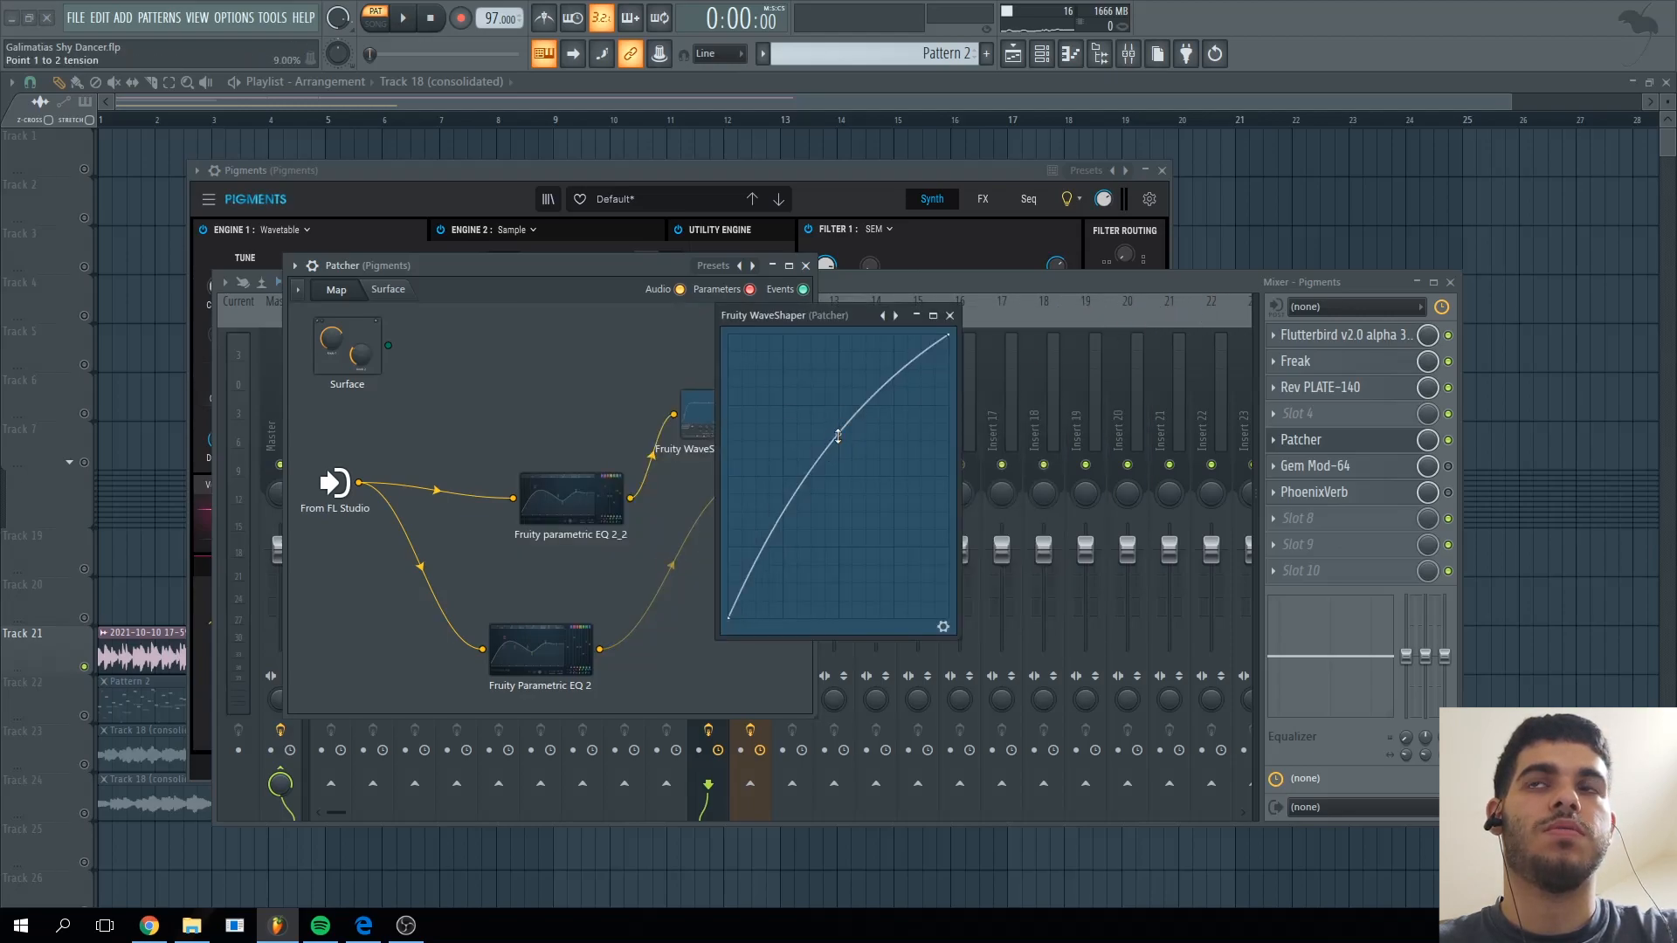
pyautogui.click(949, 316)
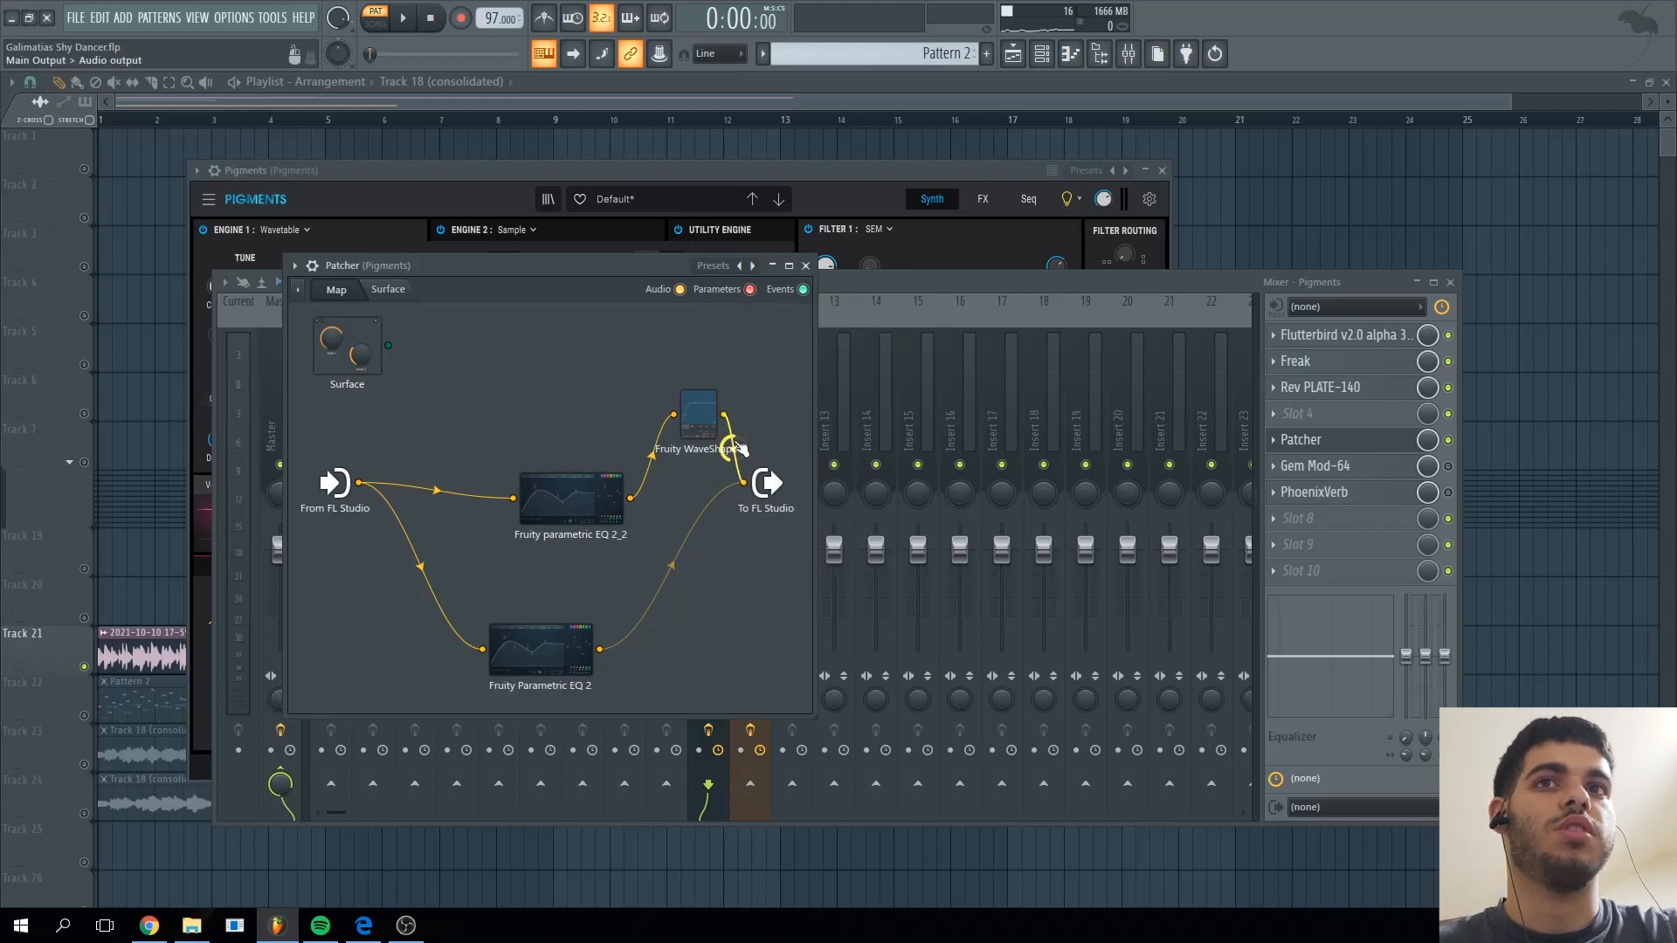
pyautogui.press('space')
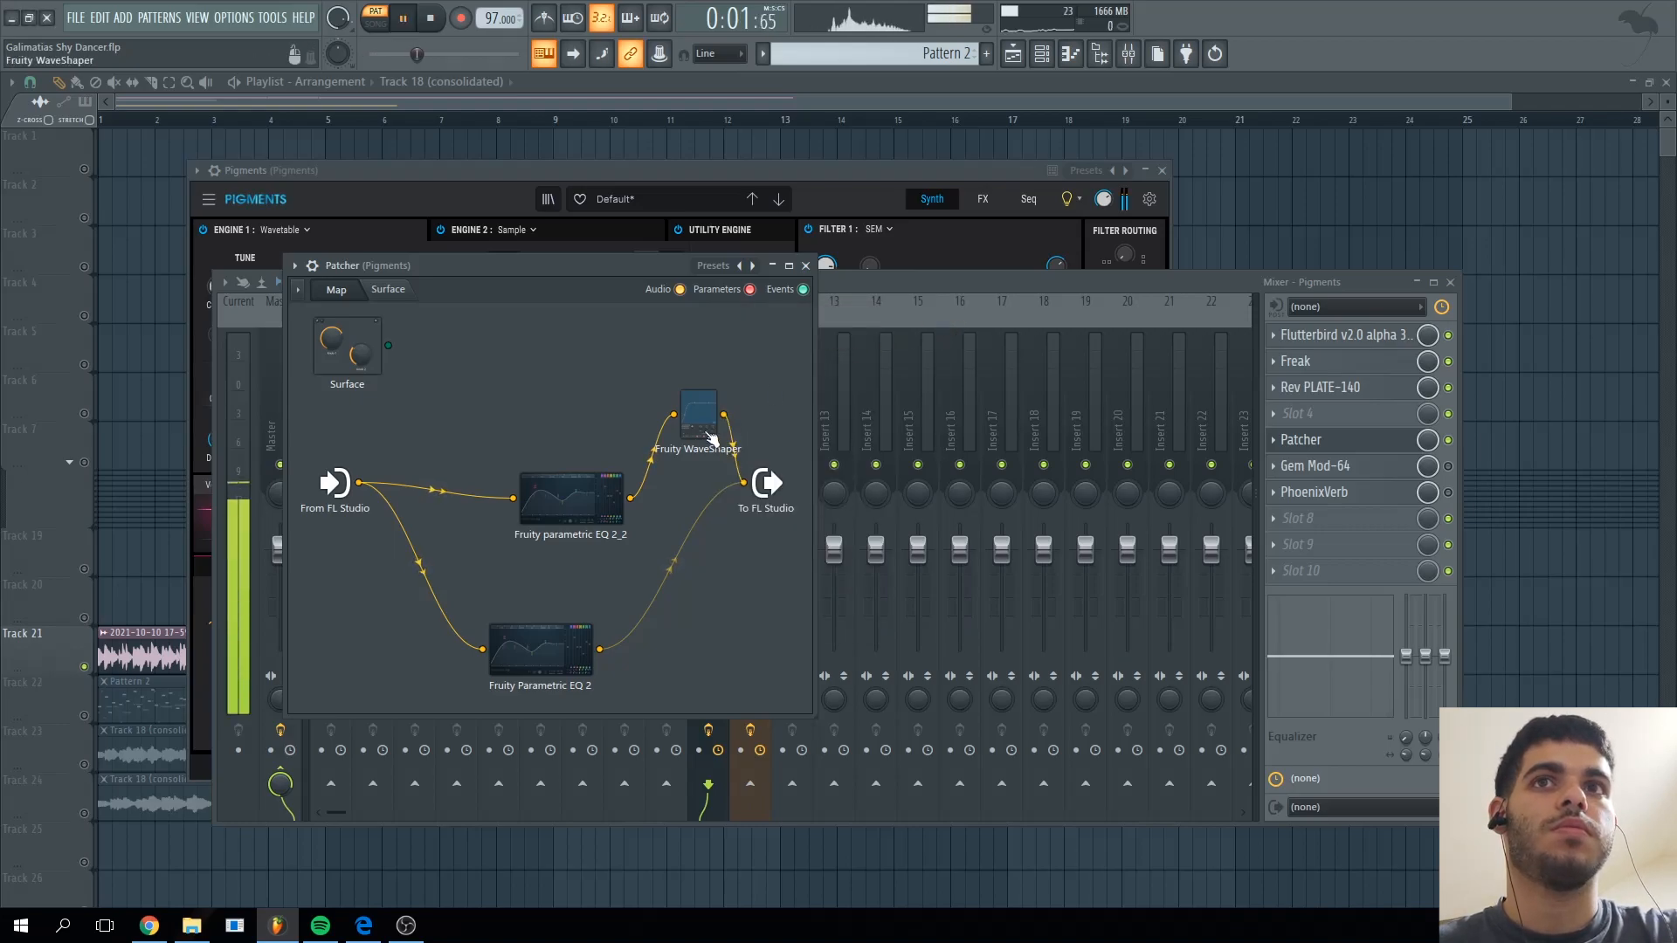
pyautogui.click(699, 420)
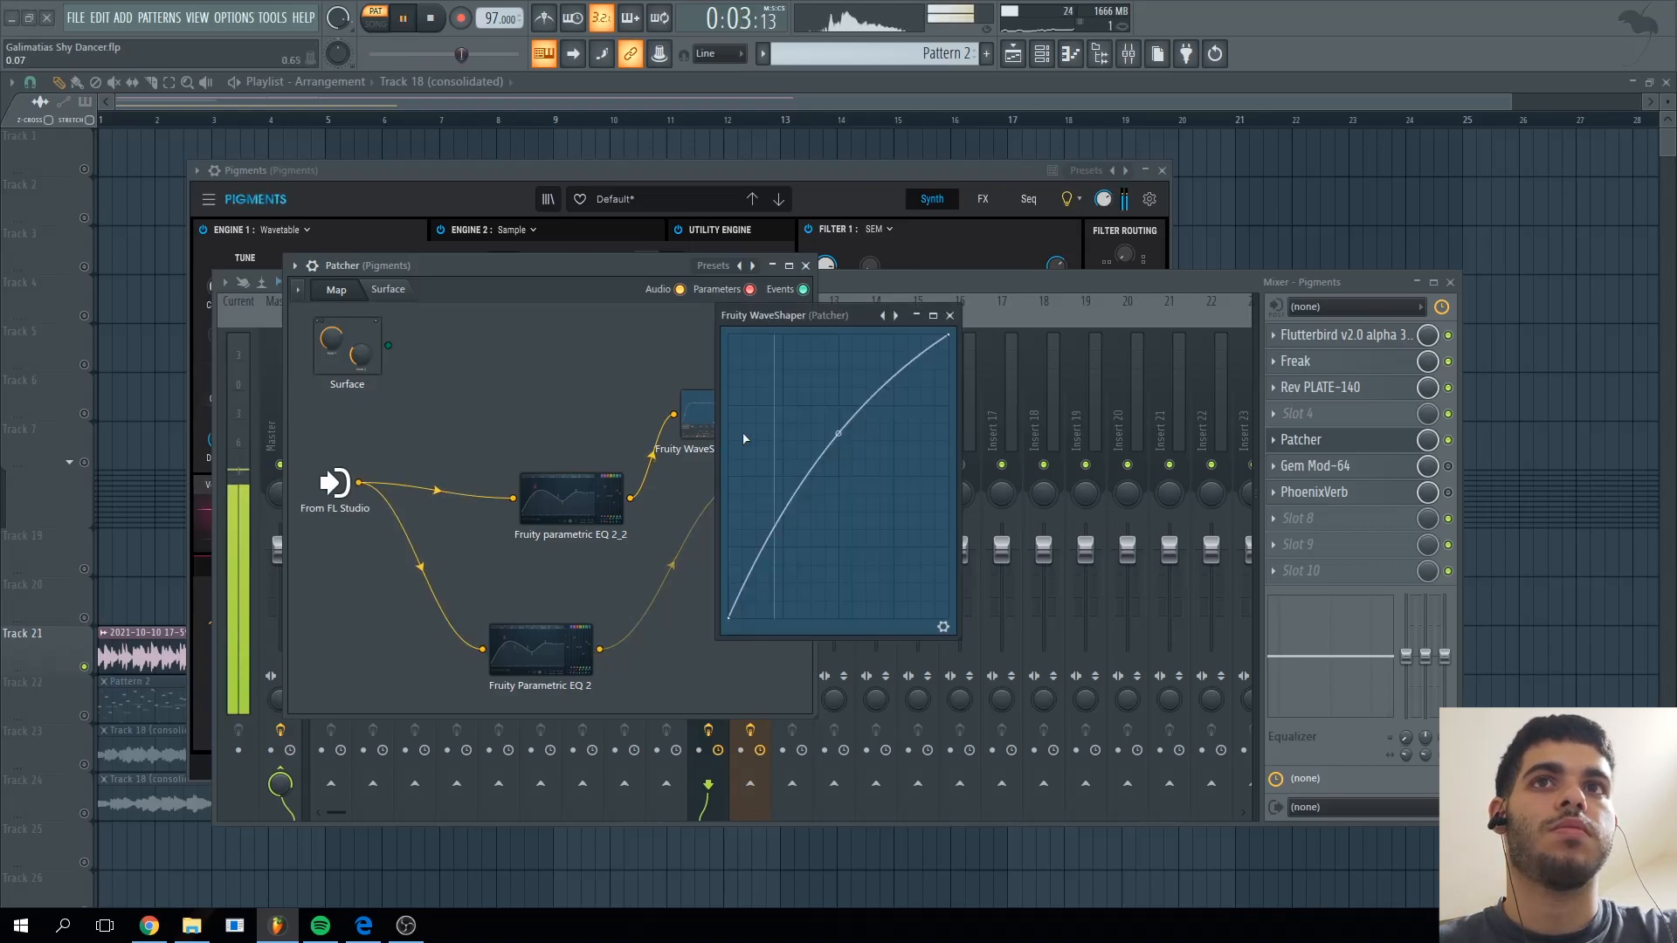
pyautogui.click(917, 316)
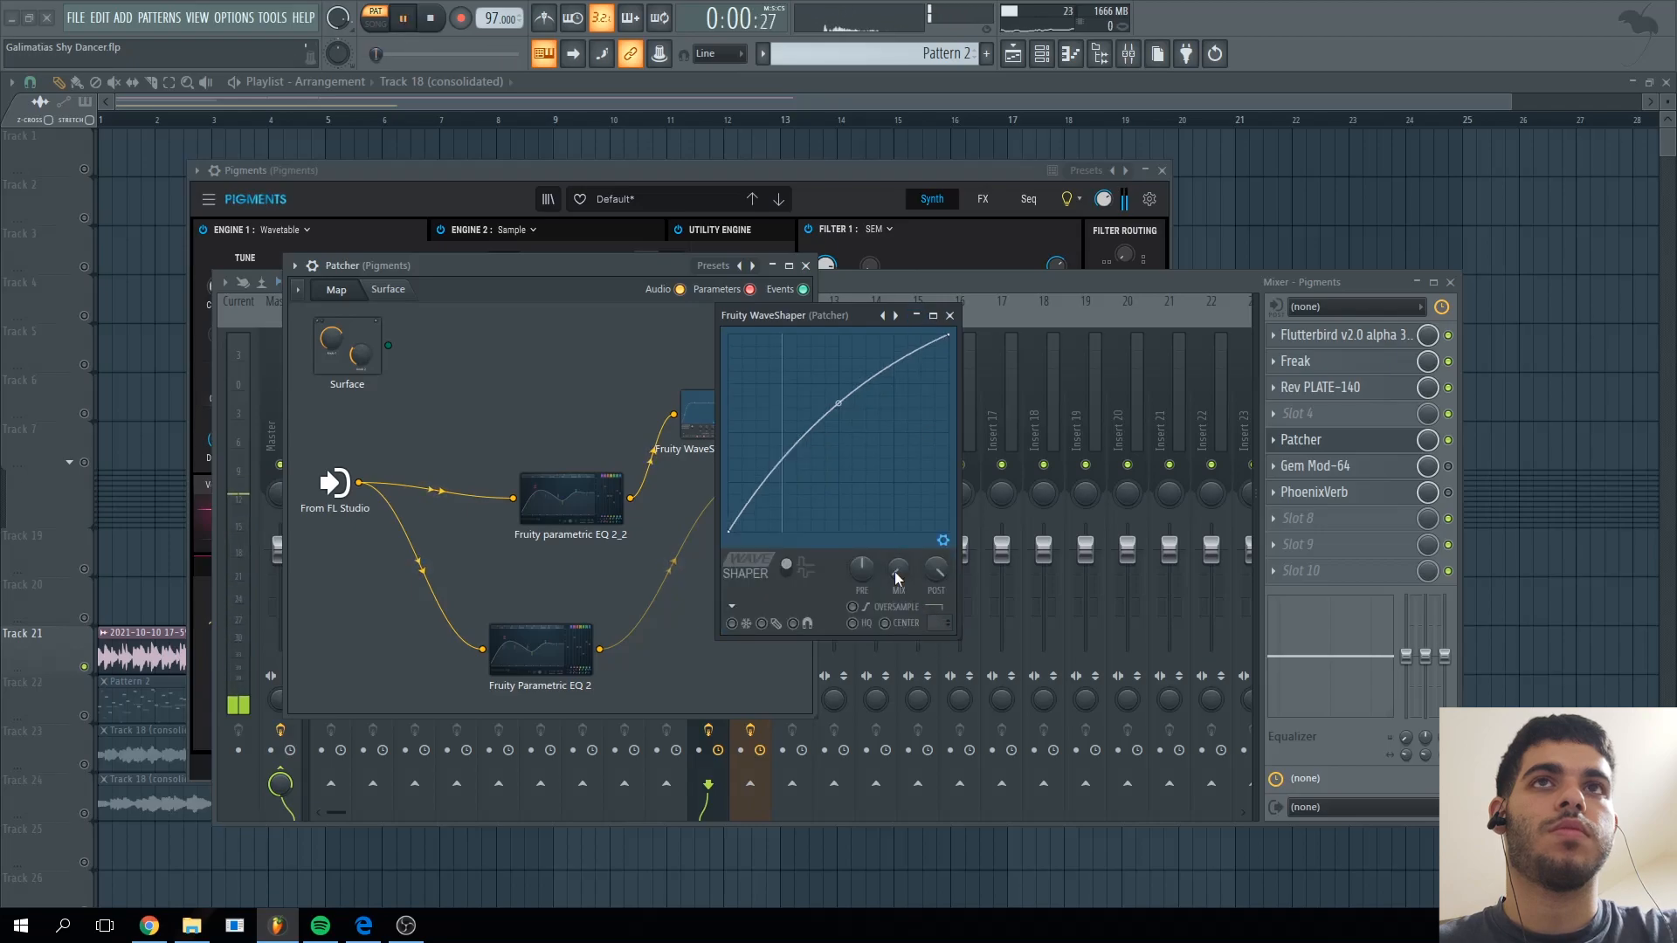
pyautogui.press('space')
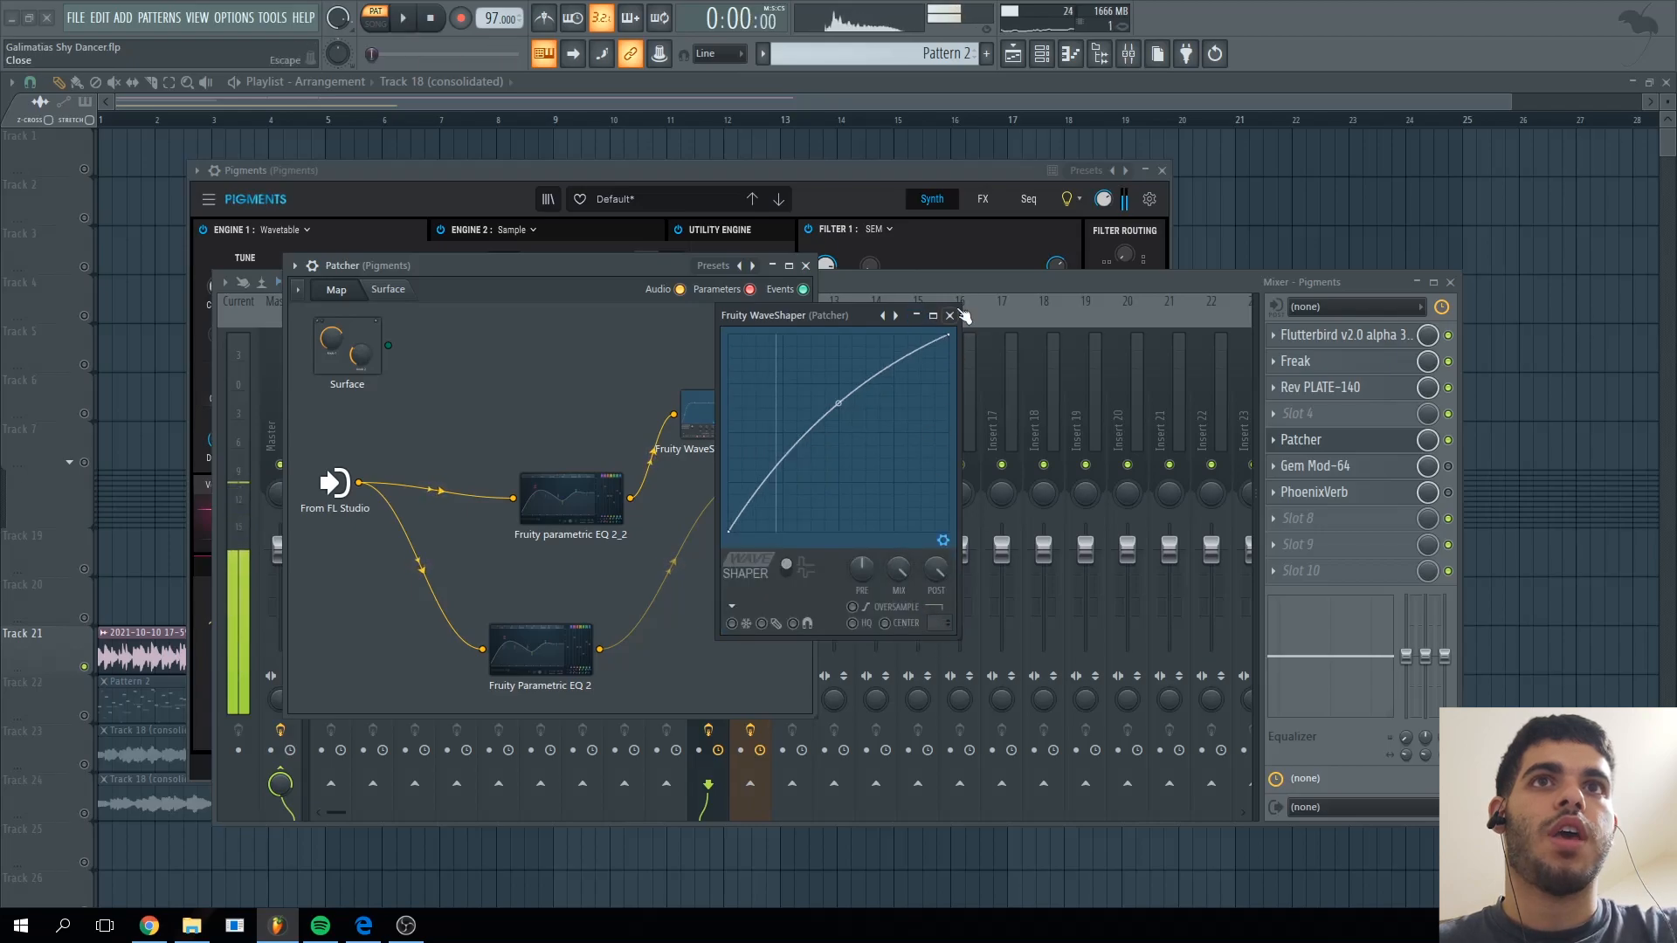
pyautogui.click(950, 316)
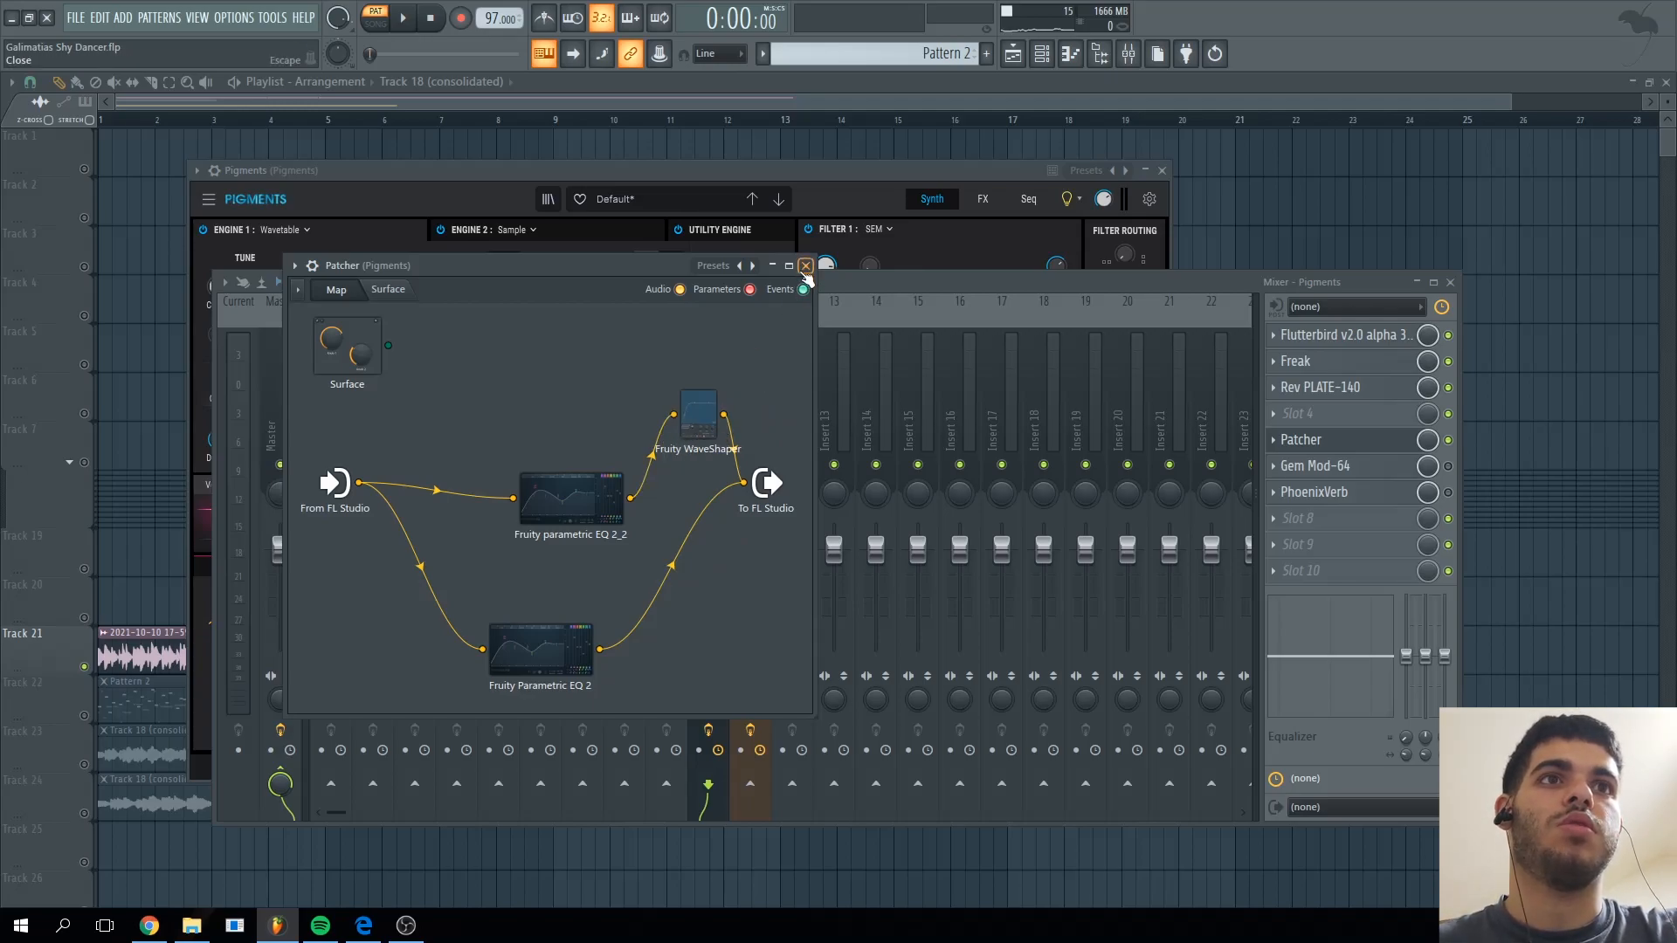
pyautogui.click(806, 267)
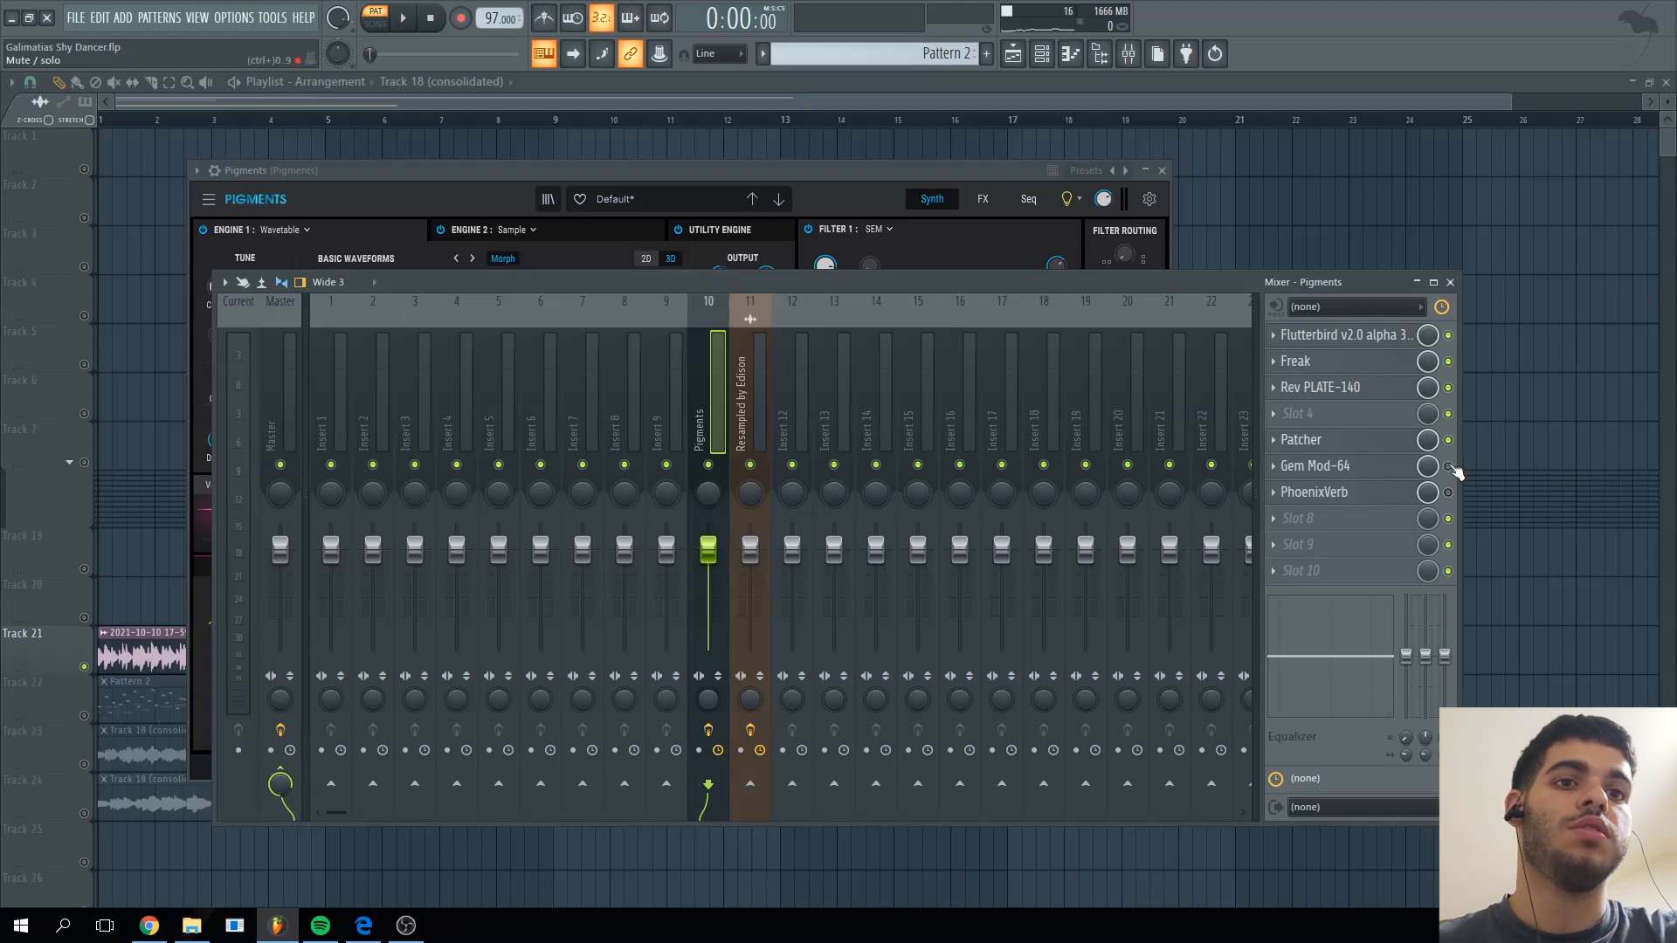
# - Switch on Gem Mod-64 on the Pigments mixer track and place its window clear of the effect slots
pyautogui.click(1384, 467)
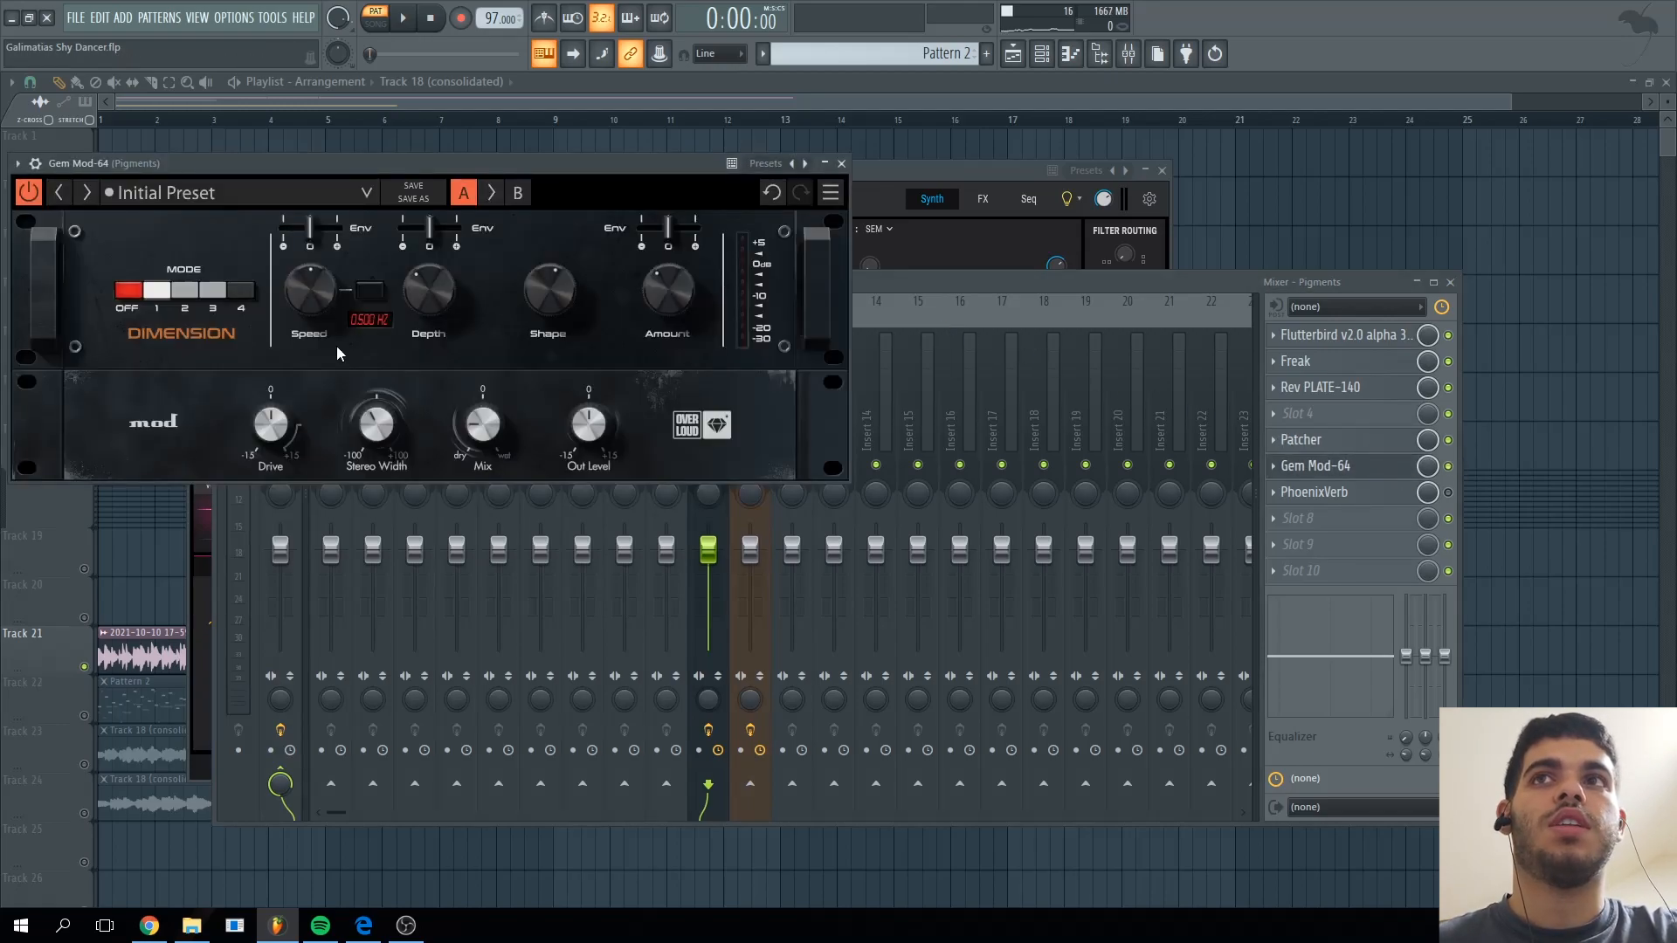
pyautogui.moveTo(420, 168); pyautogui.dragTo(580, 259)
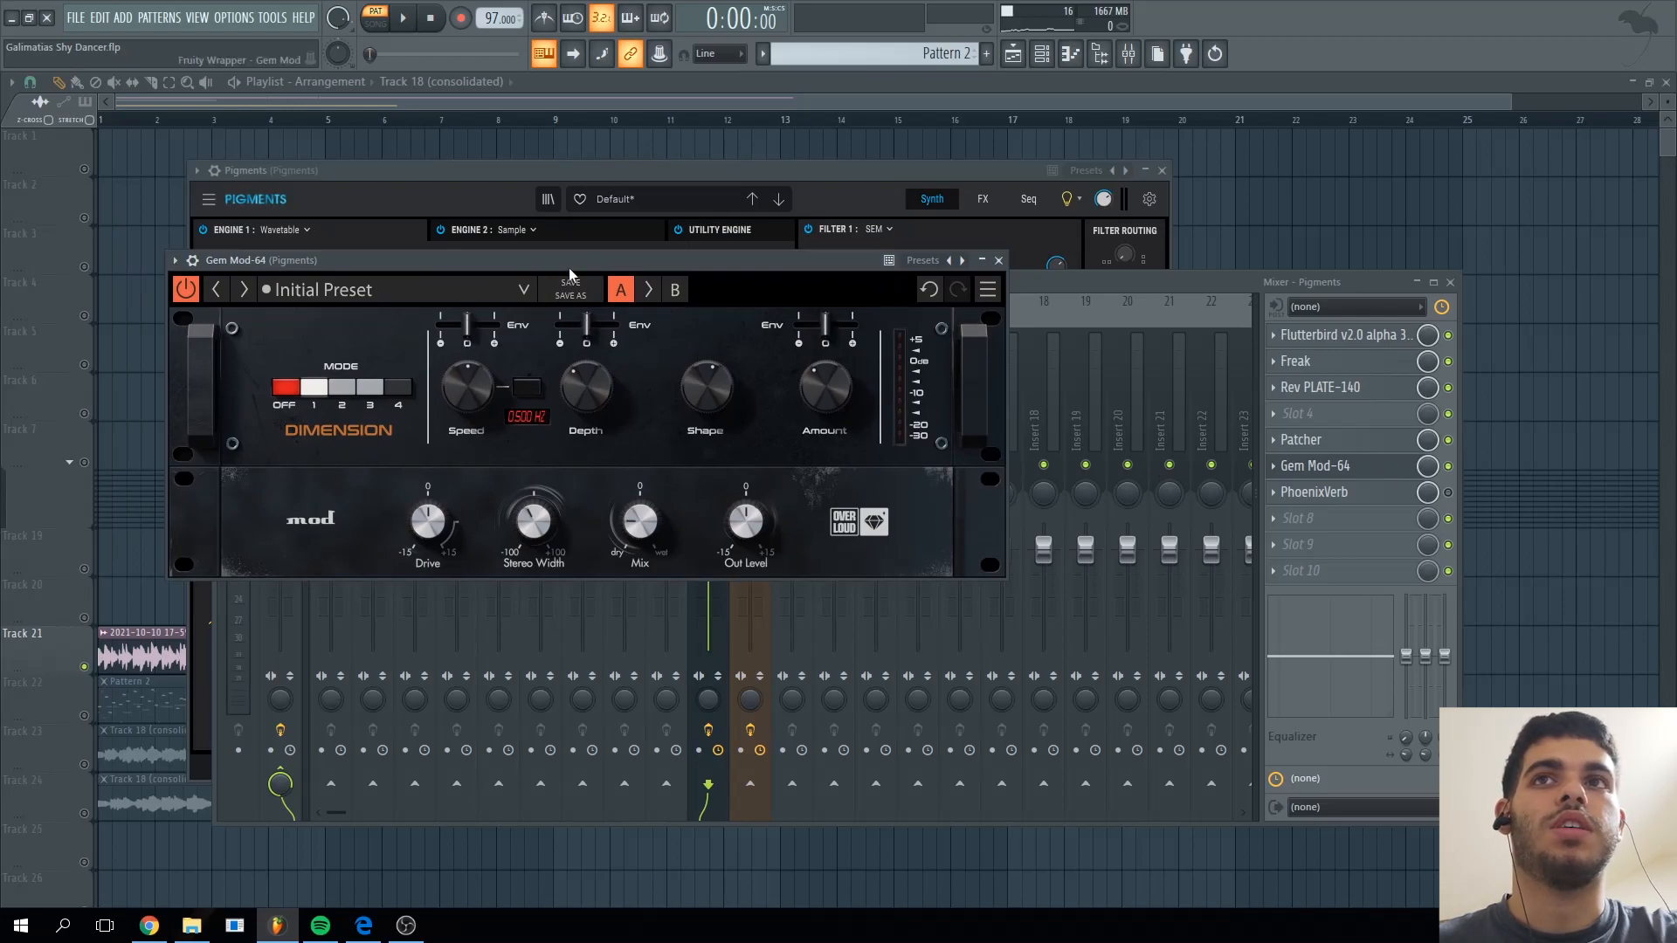
pyautogui.moveTo(570, 261); pyautogui.dragTo(589, 260)
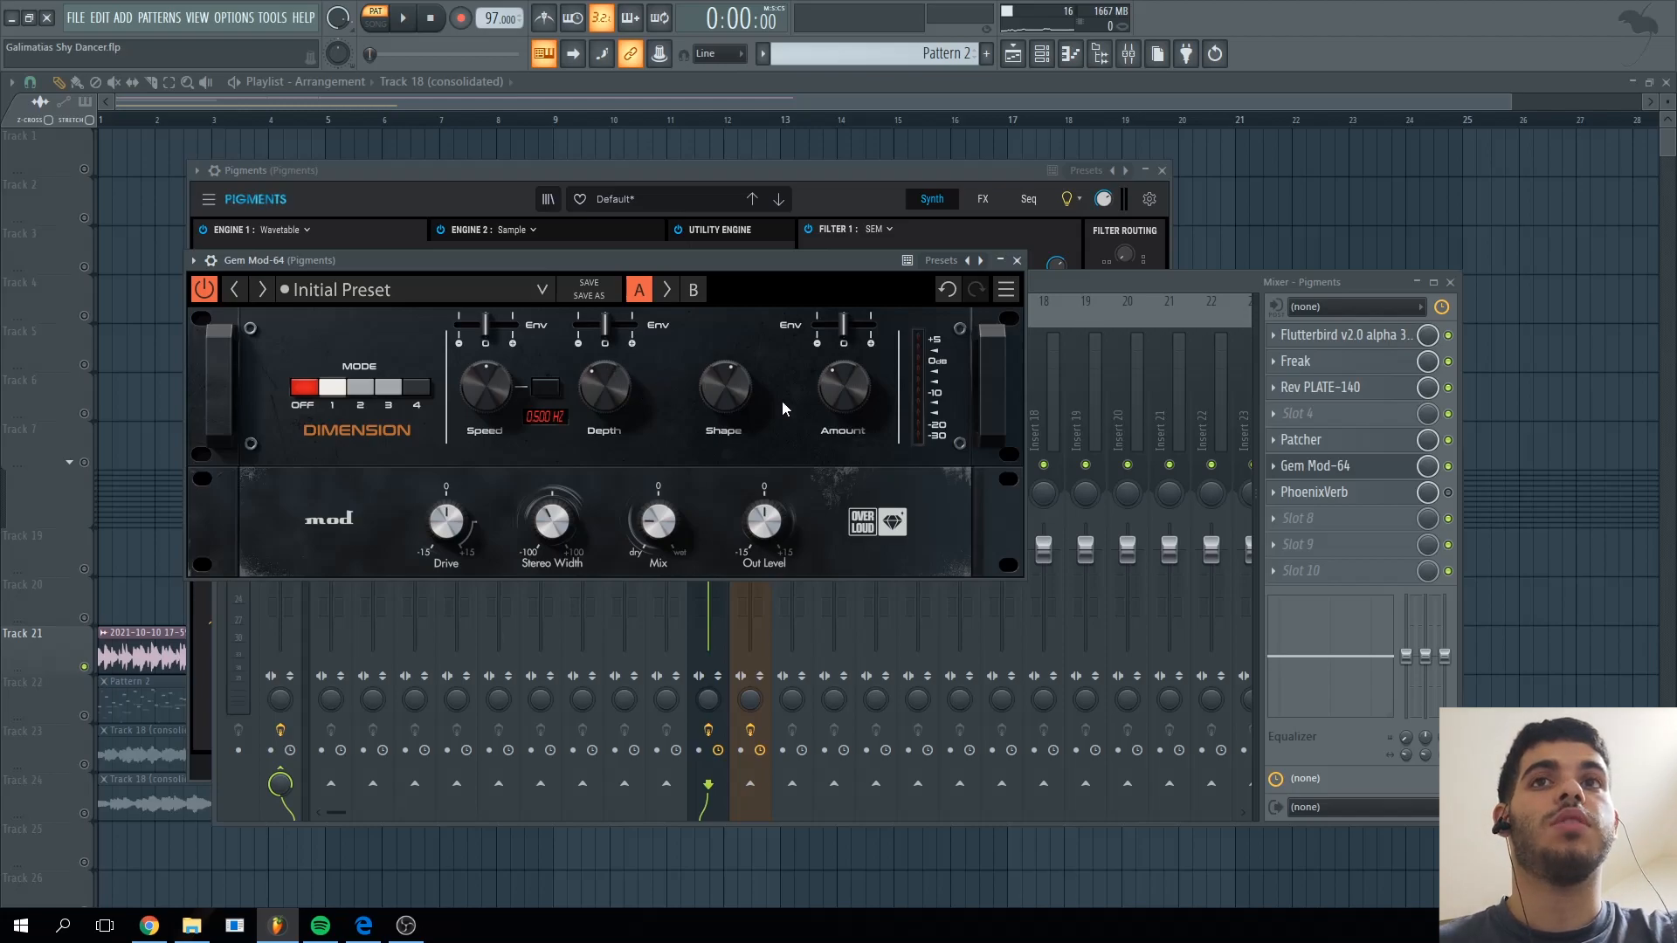
# - Play the pattern and compare the sound with Gem Mod-64 off and on, leaving it enabled
pyautogui.press('space')
pyautogui.click(1447, 467)
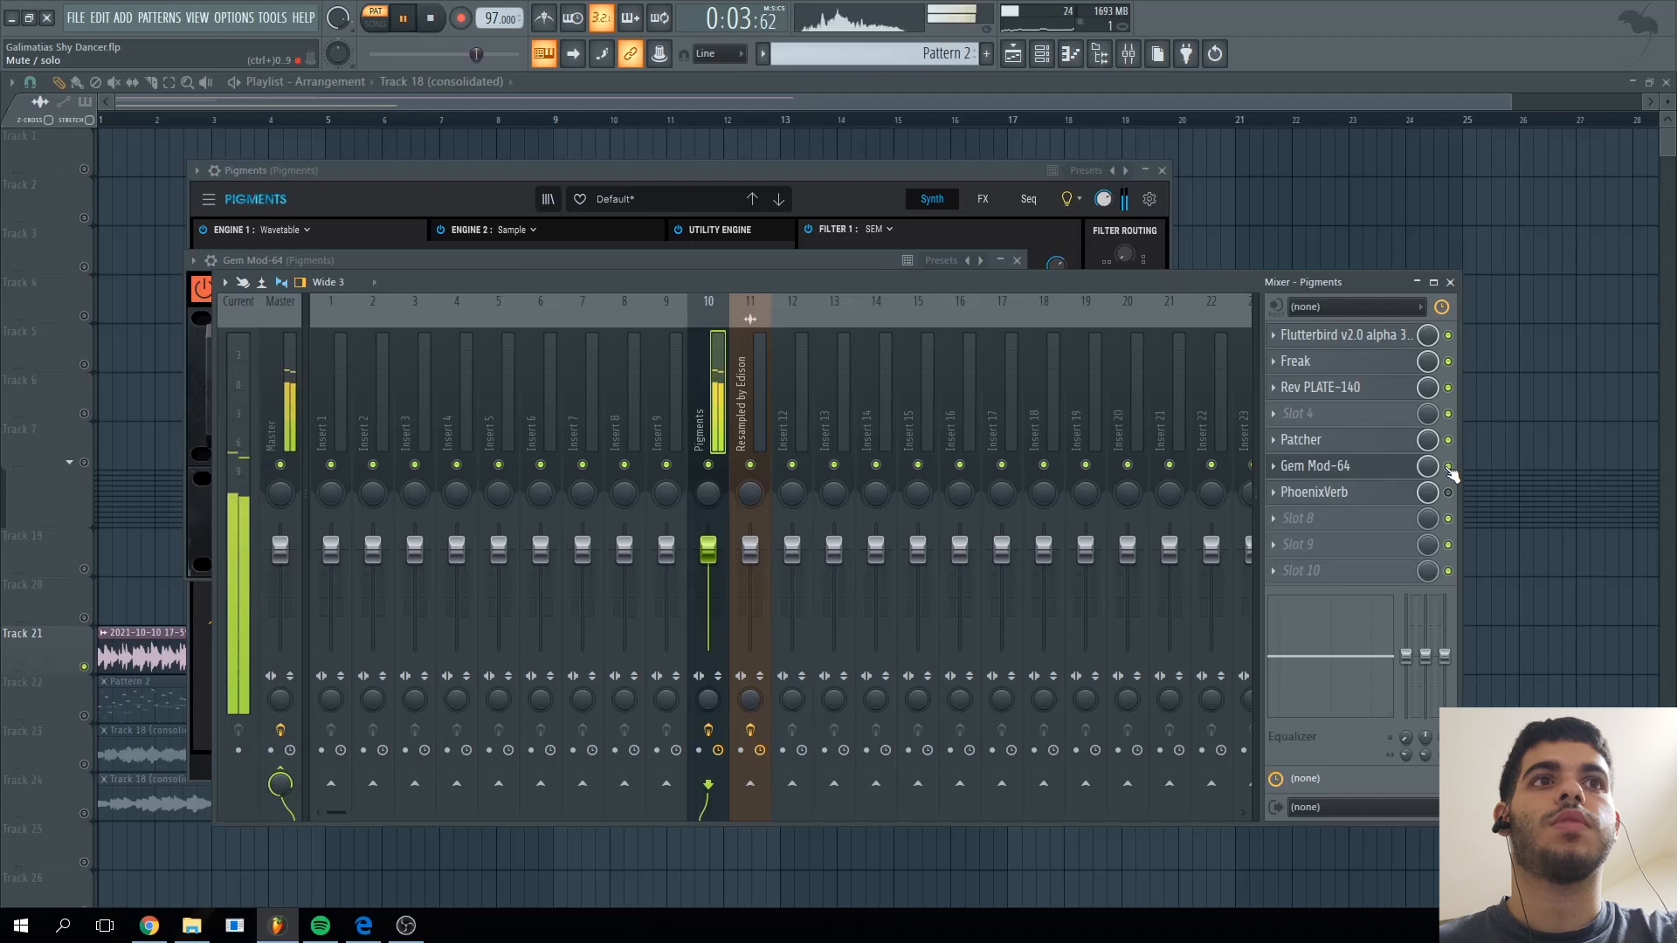
pyautogui.press('space')
# - Close Gem Mod-64, and switch on and open PhoenixVerb with its window over the mixer
pyautogui.click(1406, 467)
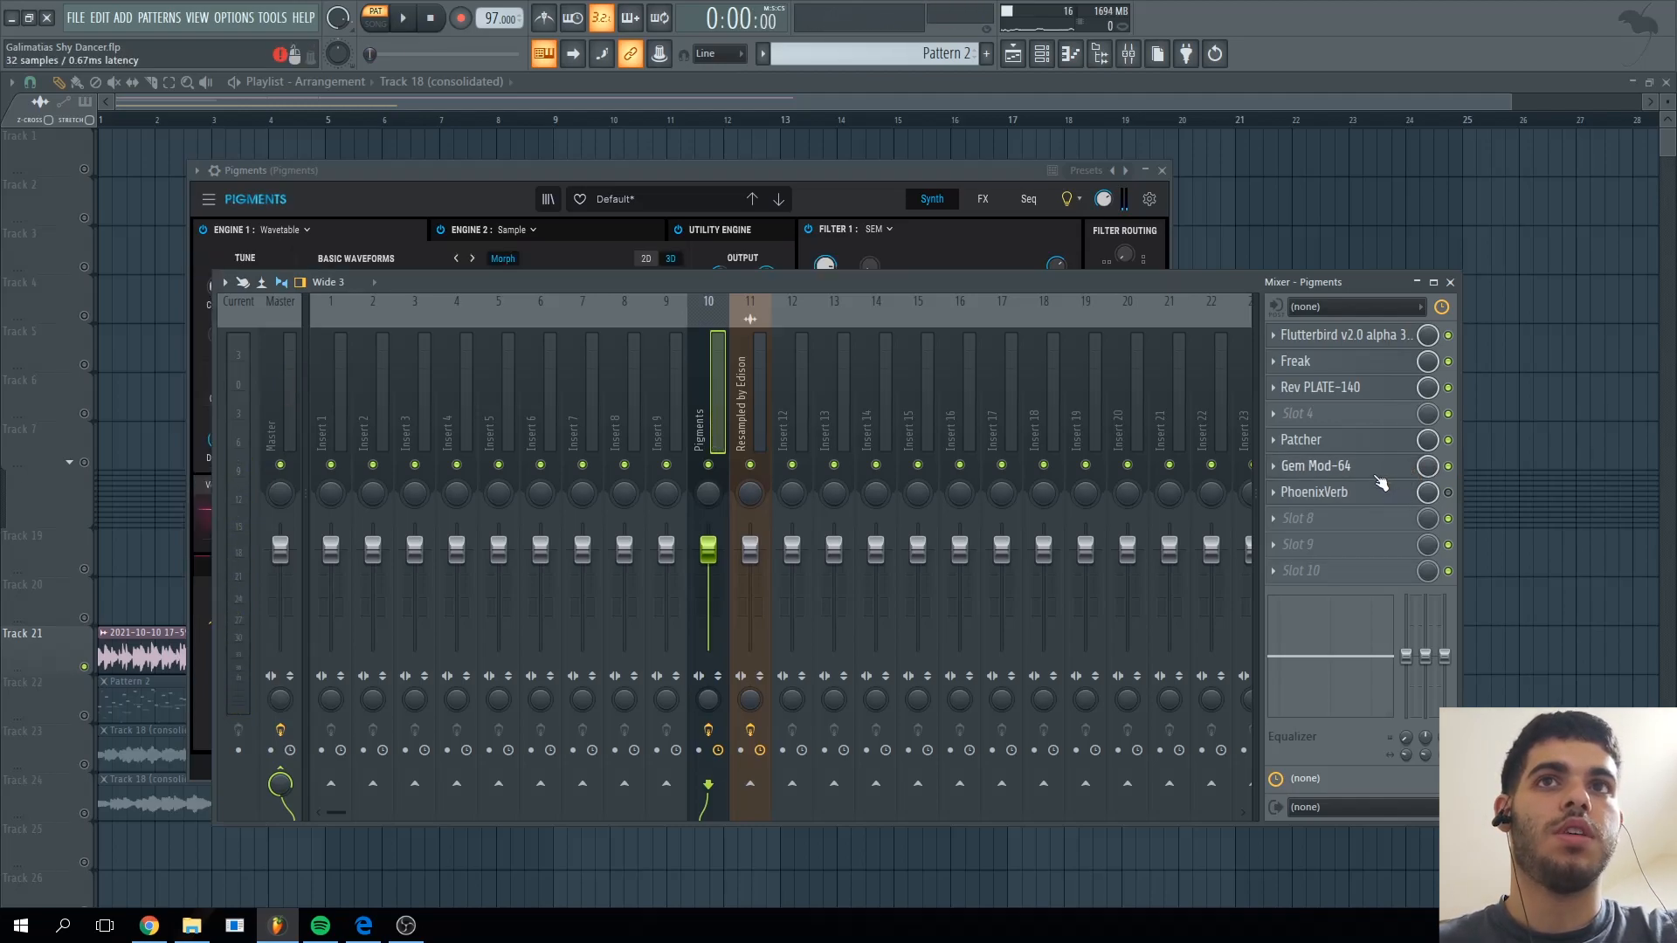
pyautogui.click(1386, 496)
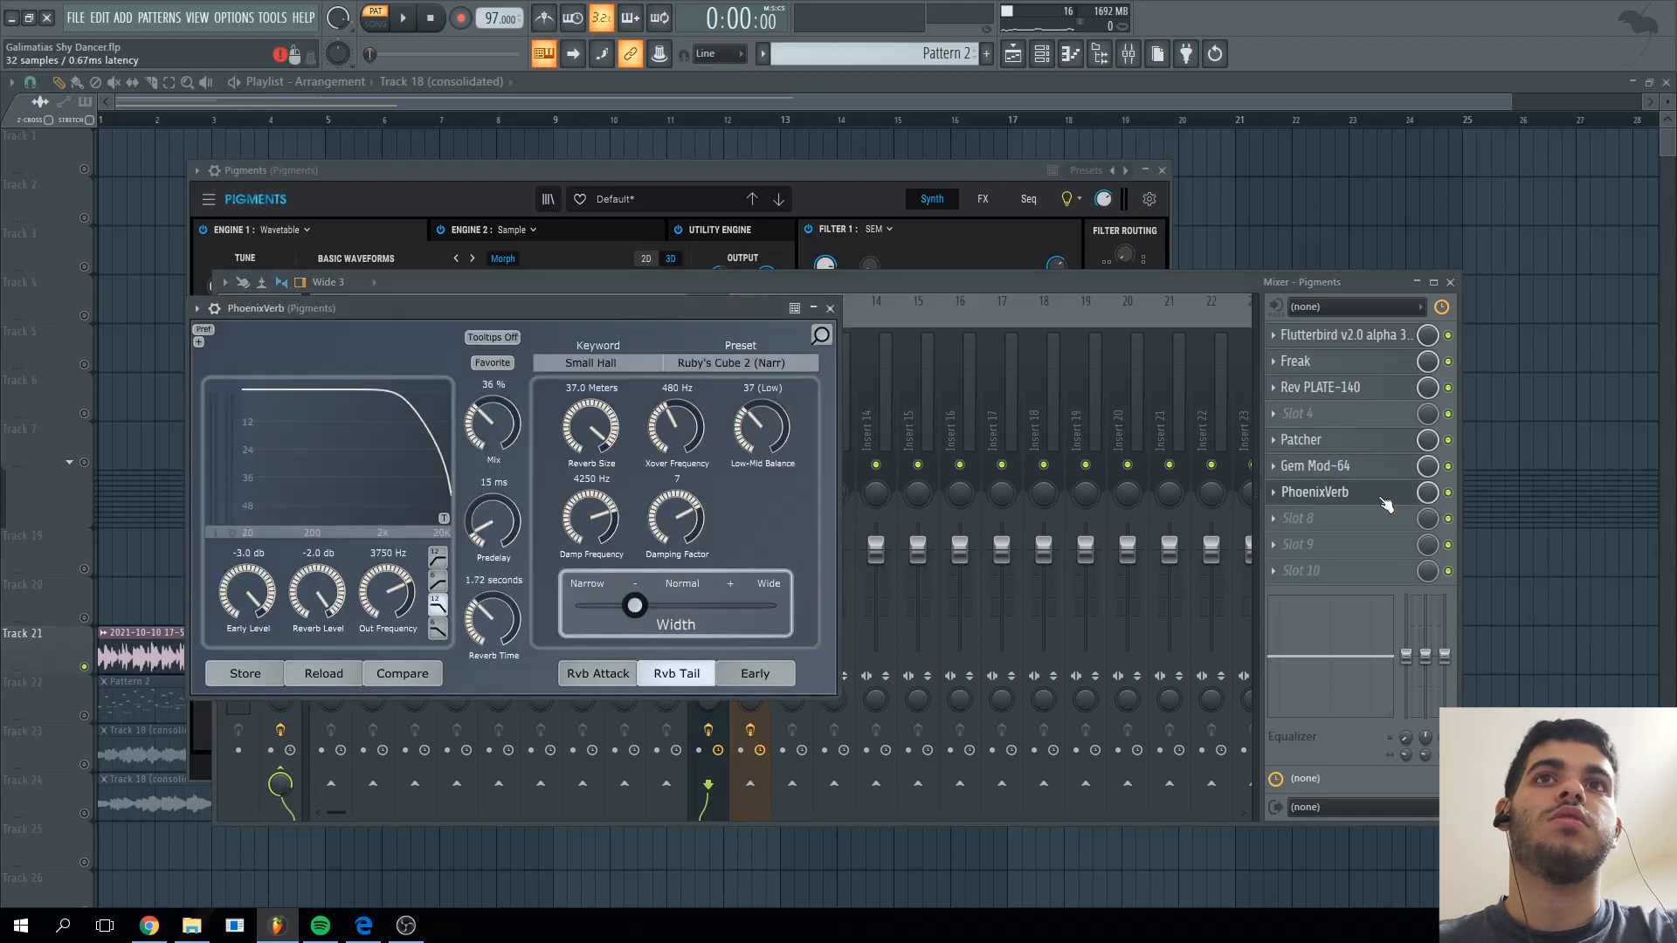
pyautogui.moveTo(653, 304); pyautogui.dragTo(736, 318)
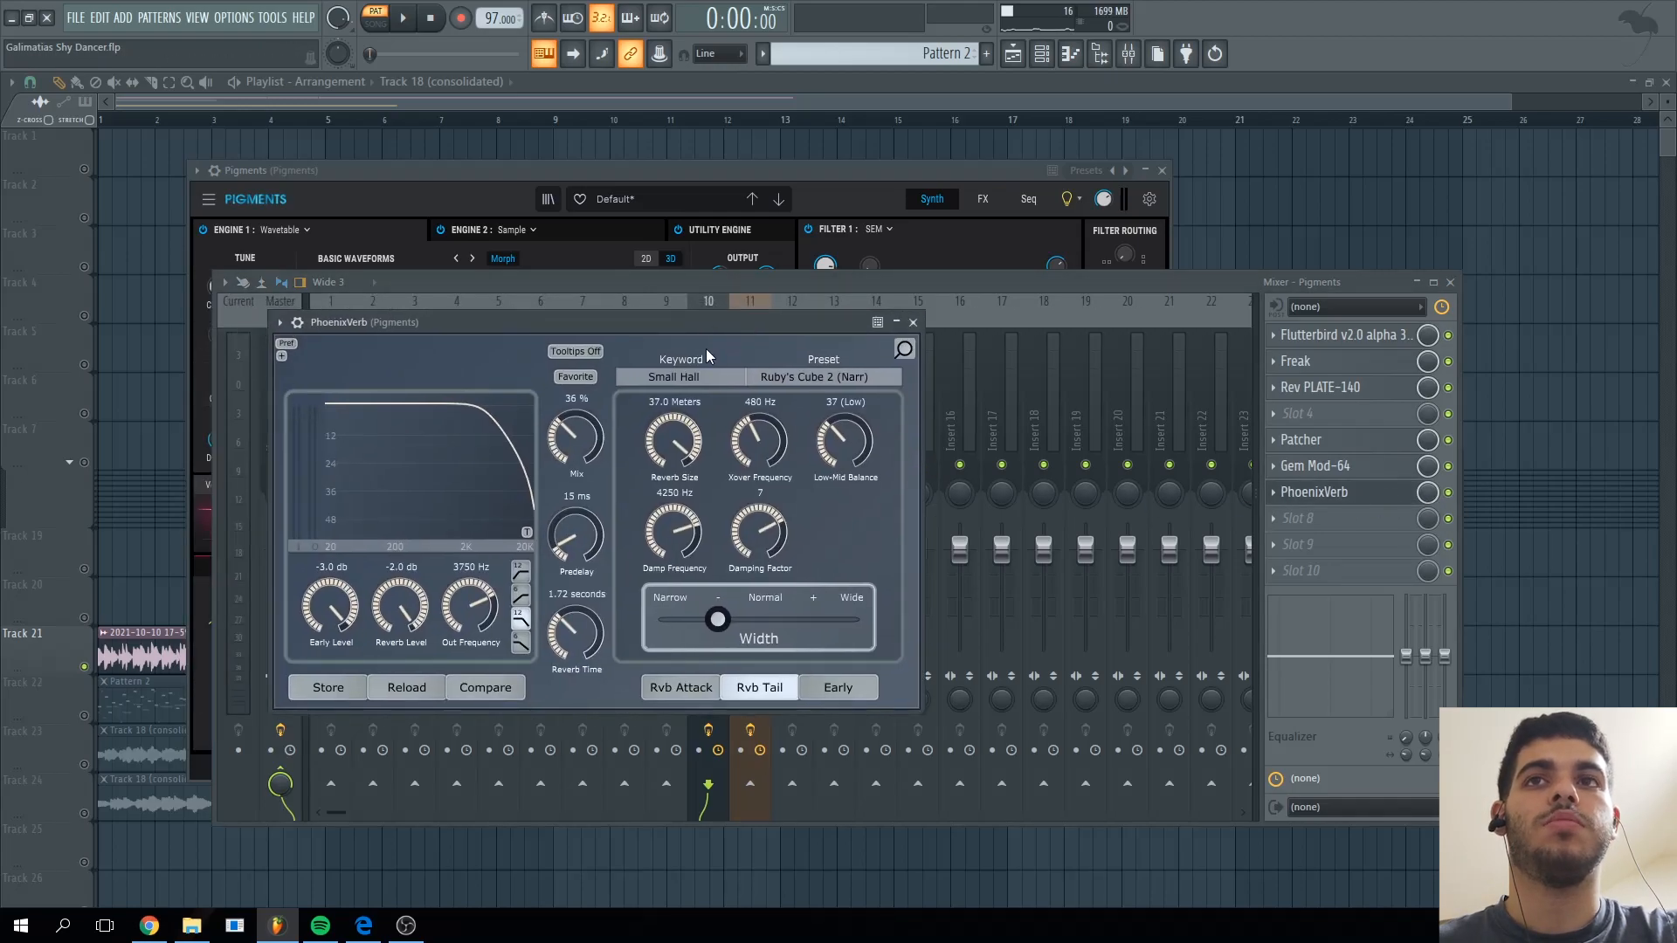
# - Play the recorded audio on Track 21 from the start of the playlist in song mode
pyautogui.moveTo(159, 115); pyautogui.dragTo(111, 111)
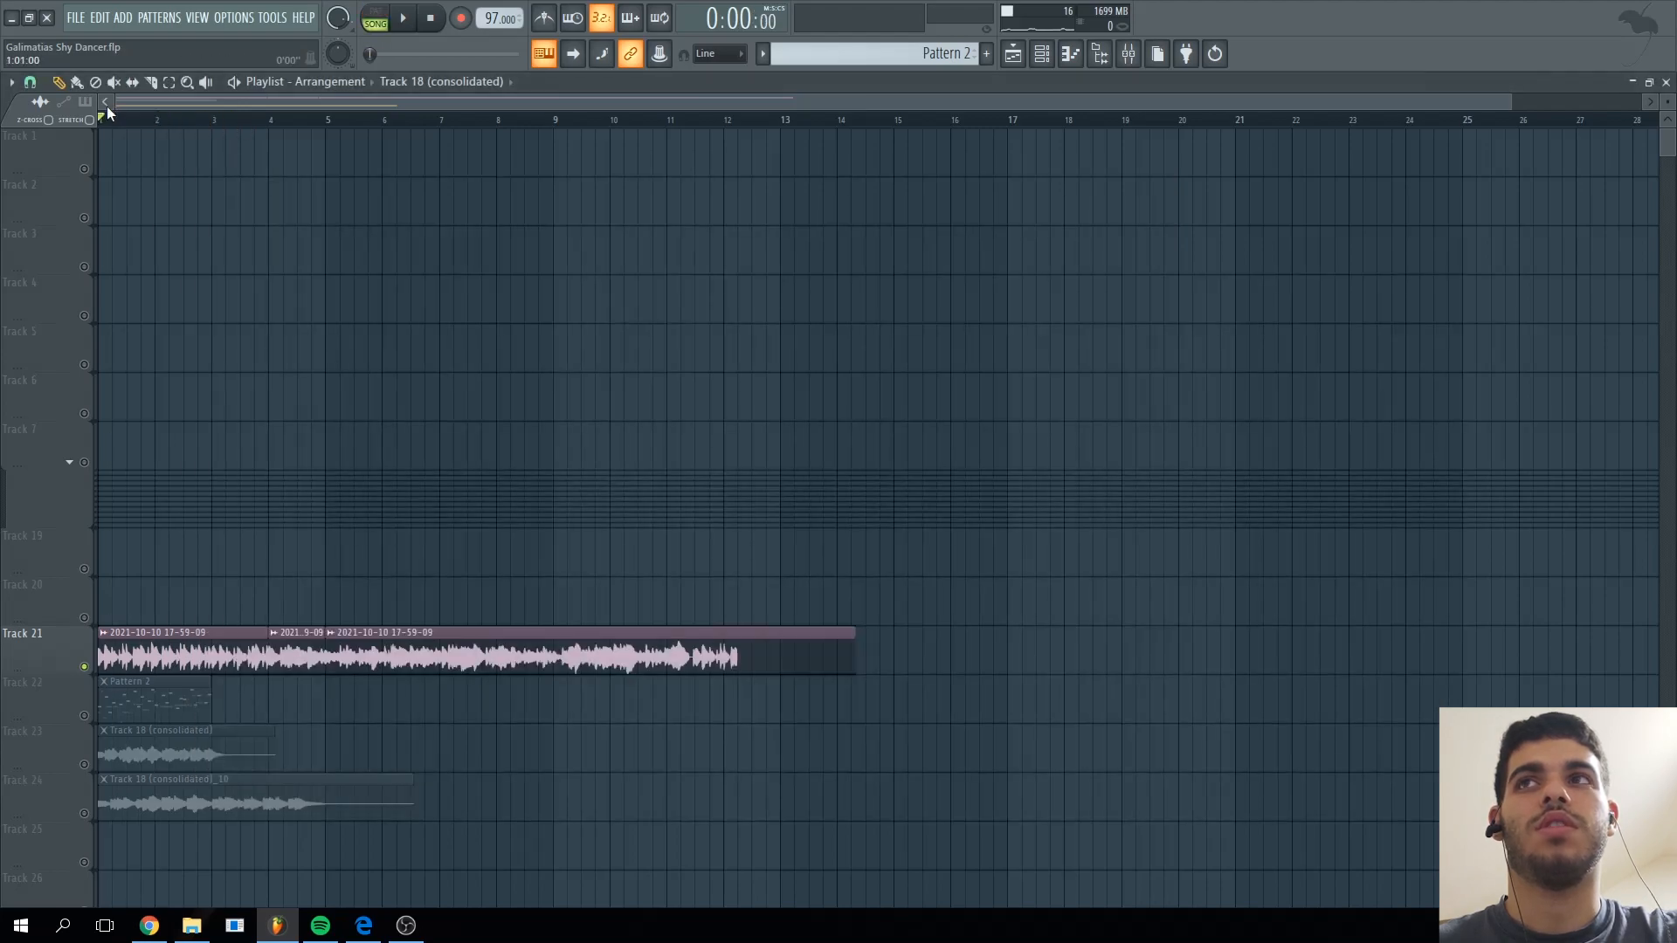
pyautogui.press('space')
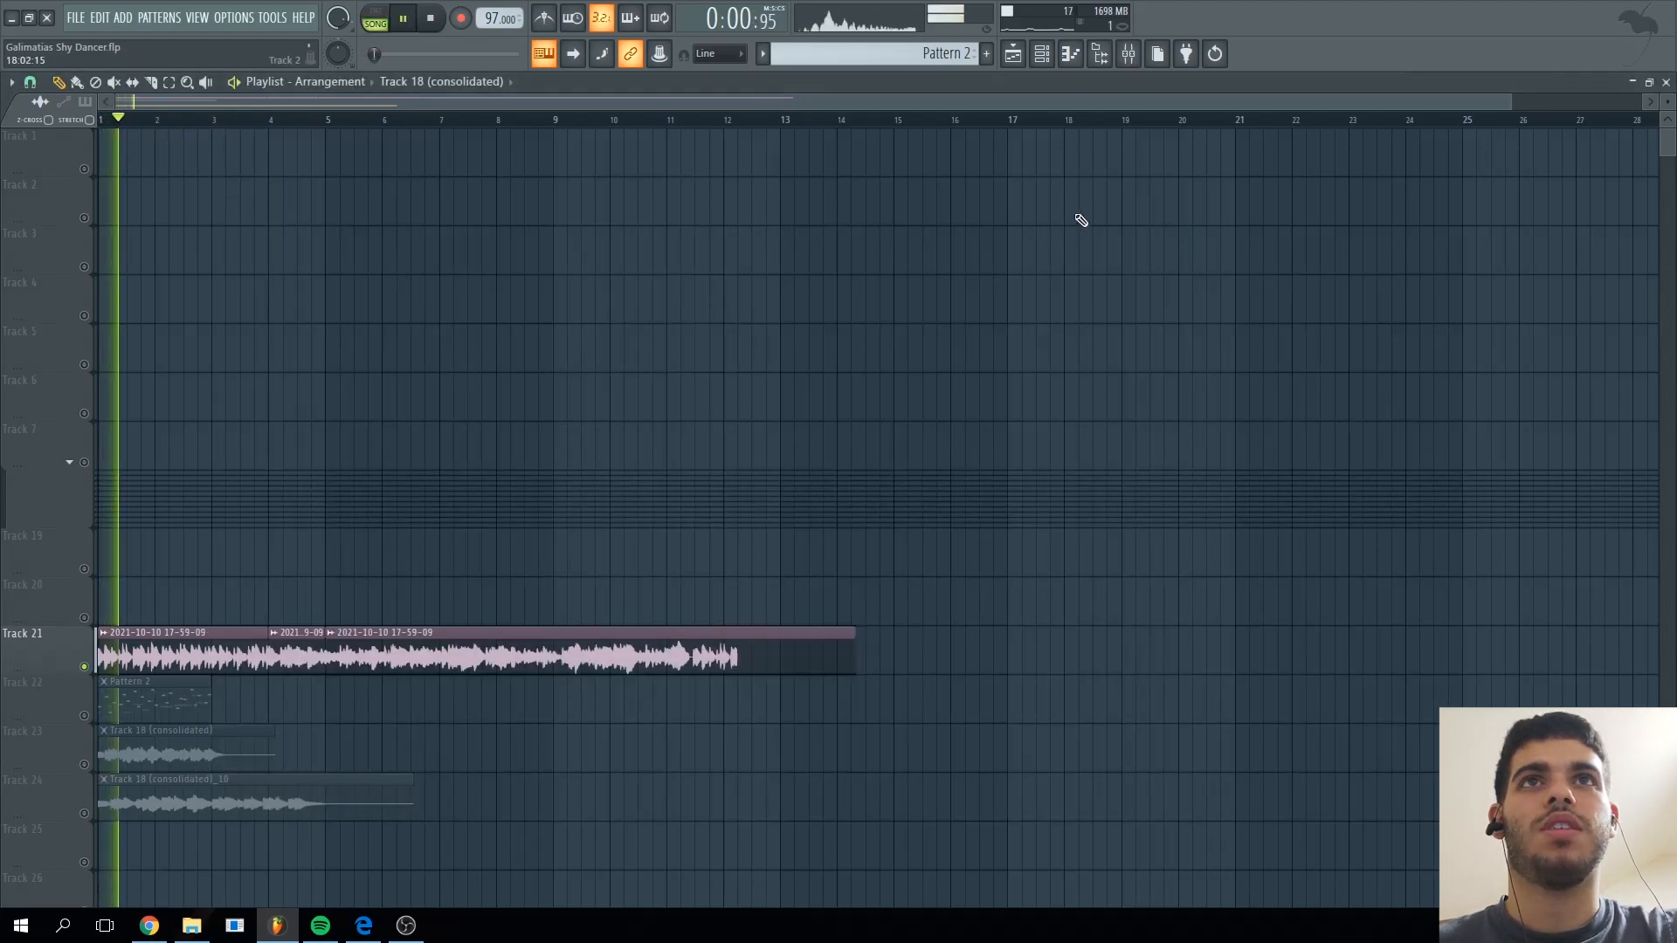
pyautogui.press('space')
# - Reopen PhoenixVerb from the Pigments mixer track with its window clear of the effect slots, and play the pattern through it
pyautogui.click(1129, 55)
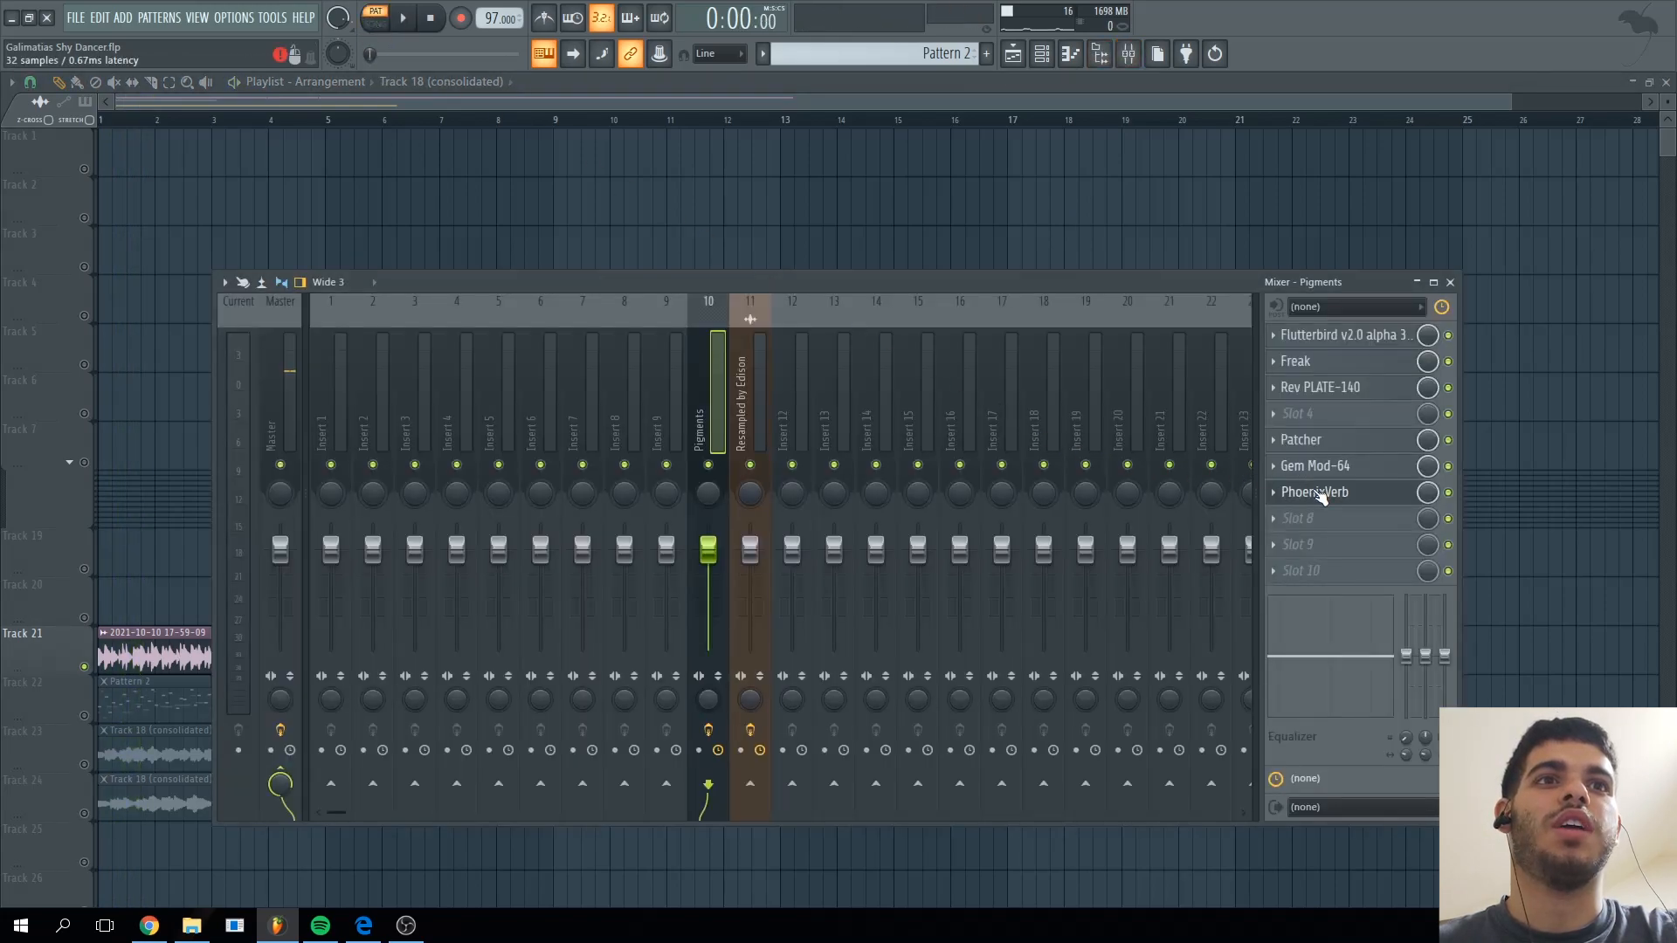
pyautogui.click(1289, 494)
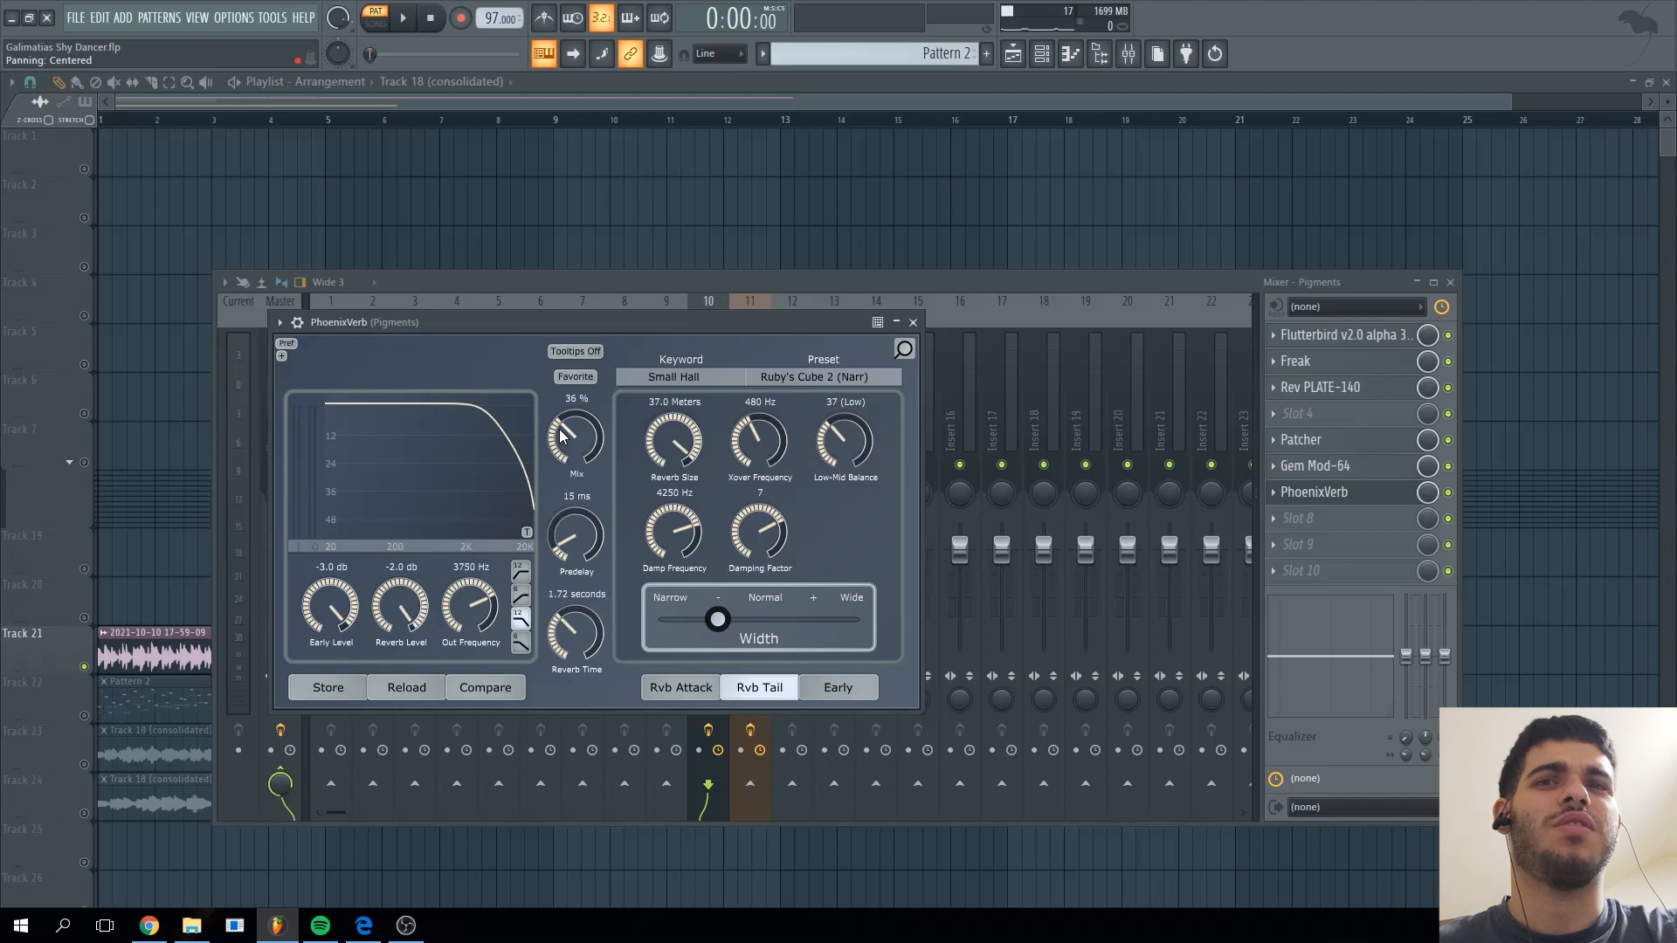
pyautogui.moveTo(681, 322); pyautogui.dragTo(703, 328)
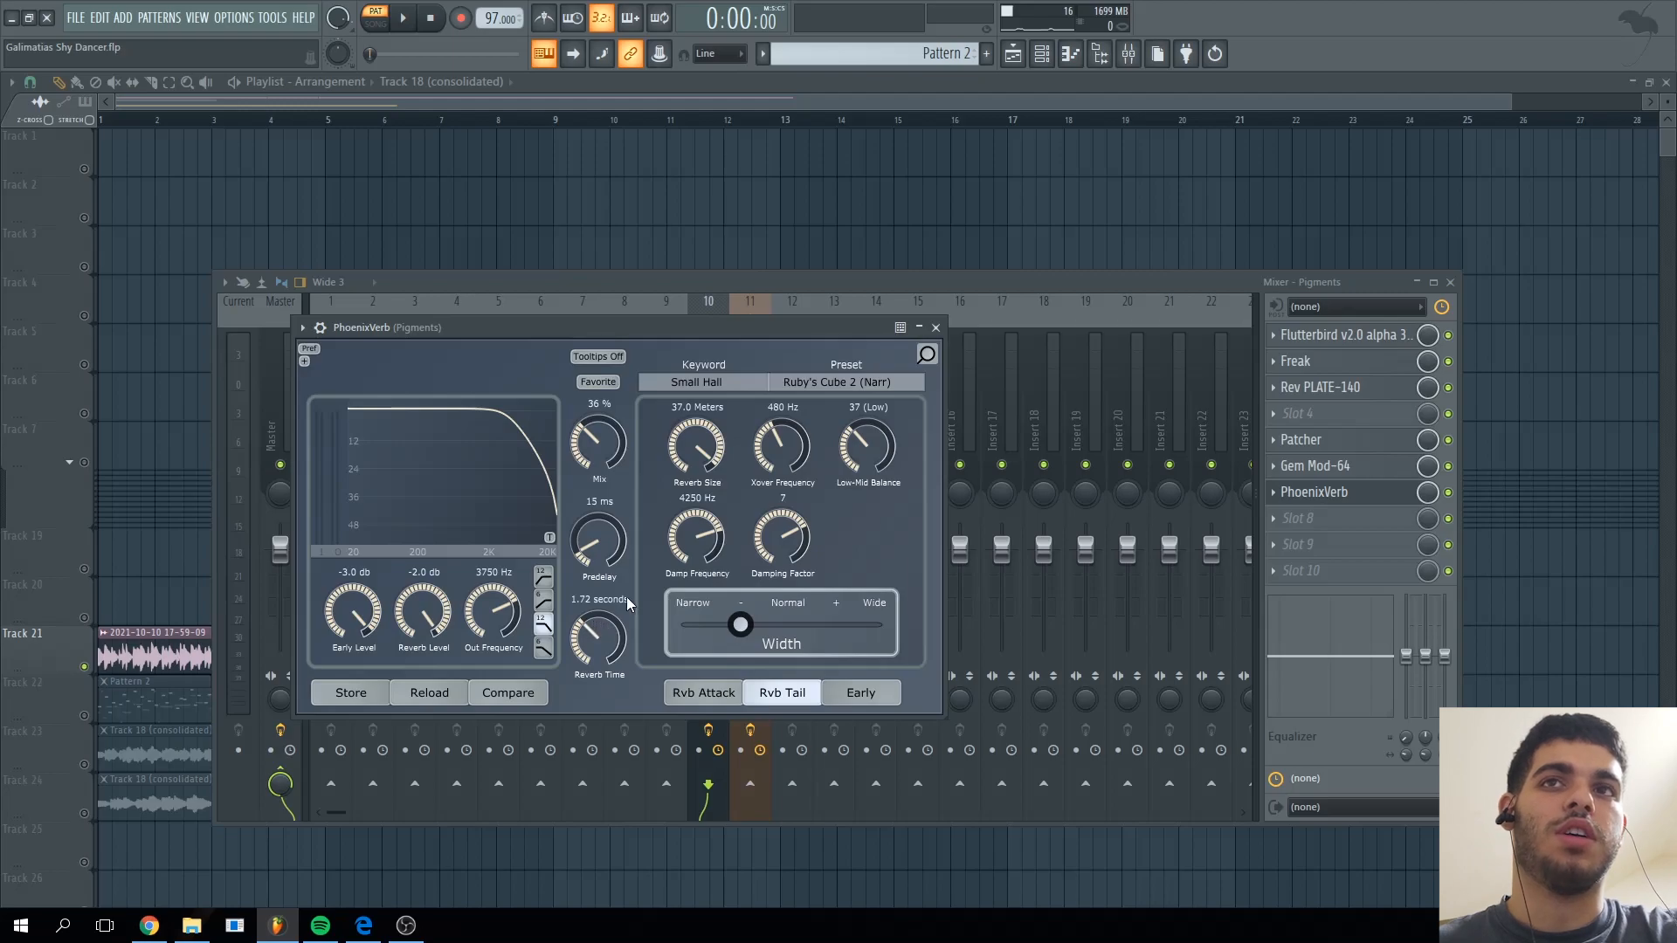
pyautogui.moveTo(695, 323); pyautogui.dragTo(725, 314)
pyautogui.press('space')
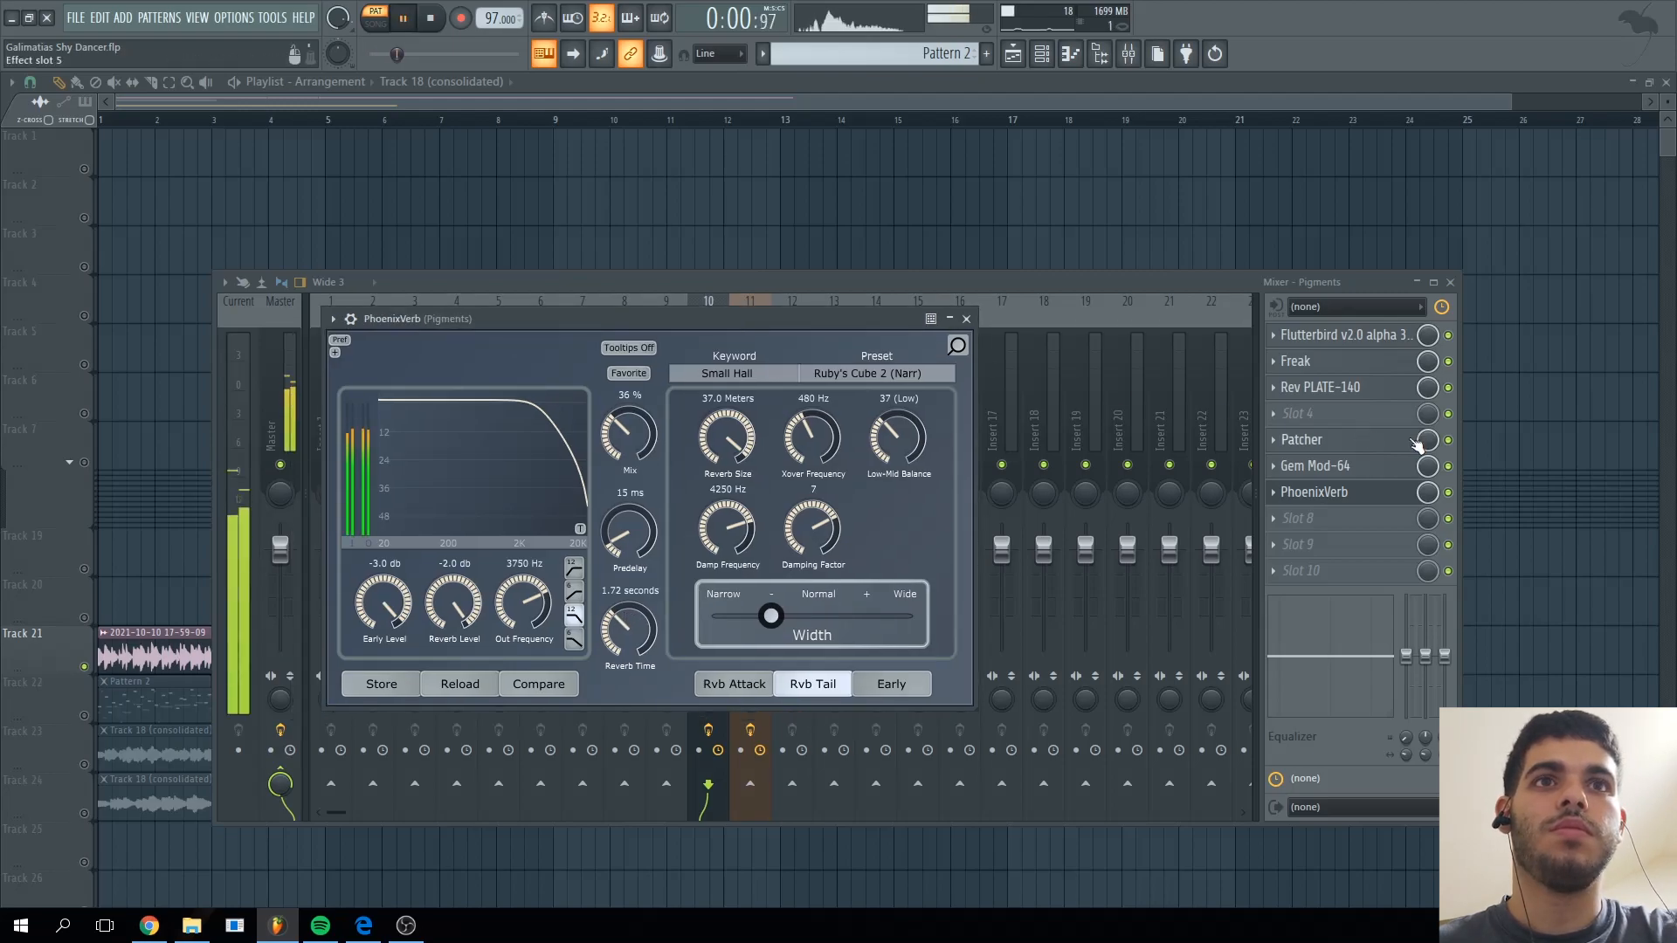
pyautogui.press('space')
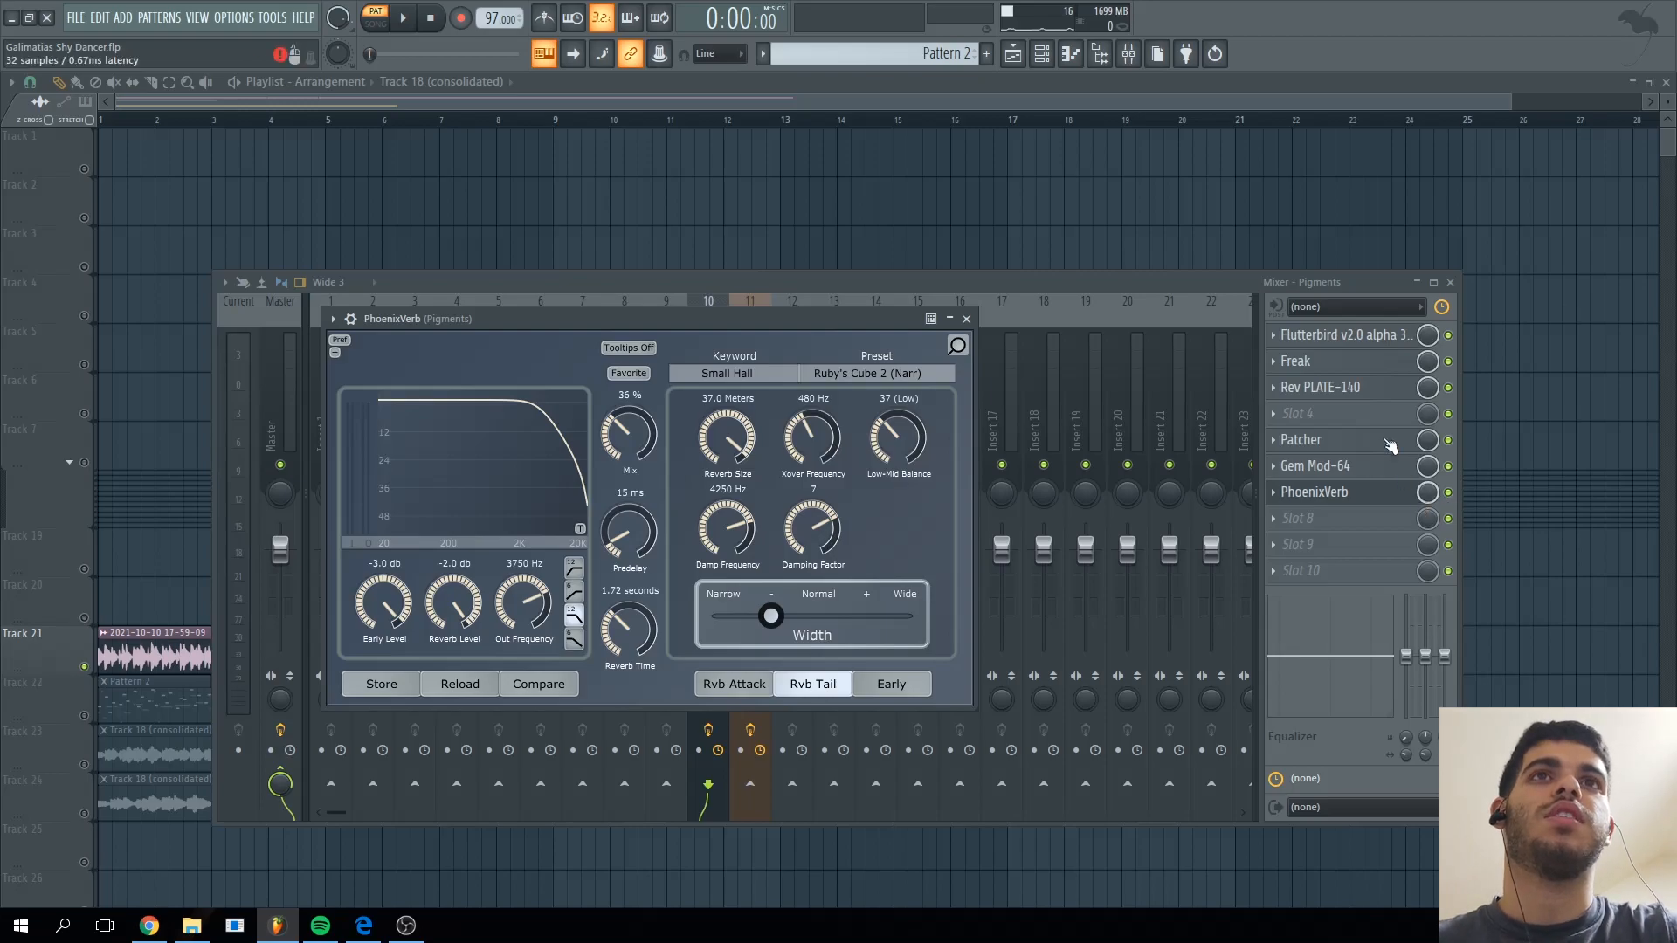
# - Examine the Pigments notes of Pattern 2 in the piano roll, and close the piano roll
pyautogui.click(1041, 53)
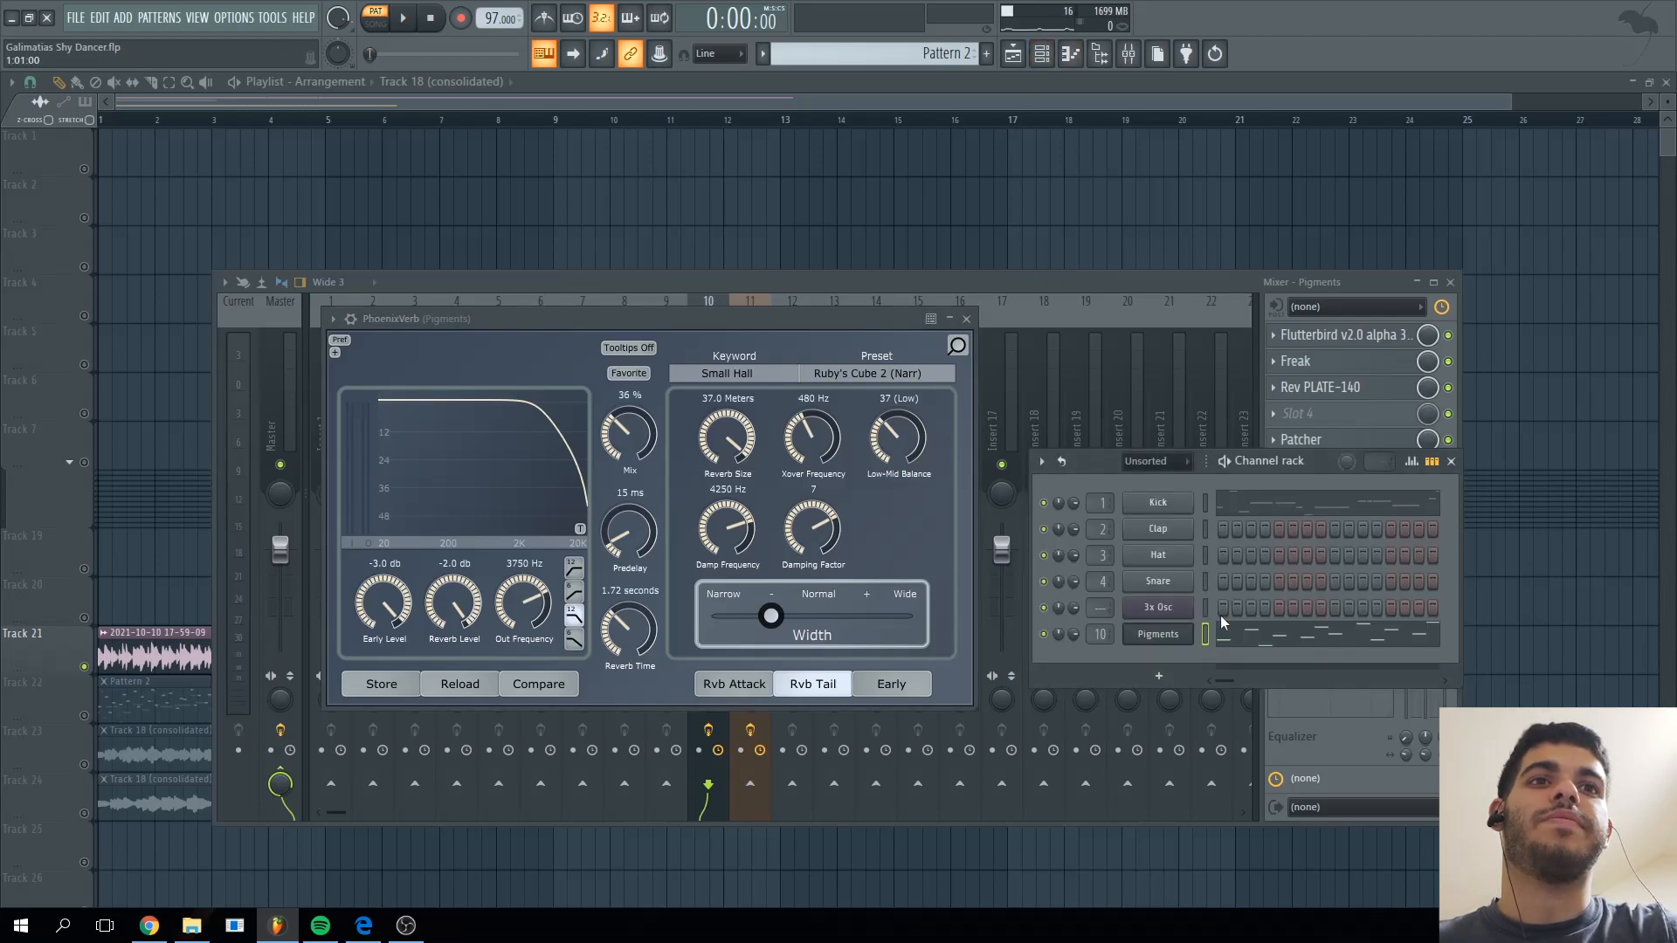
pyautogui.click(1245, 635)
pyautogui.scroll(4, 838, 206)
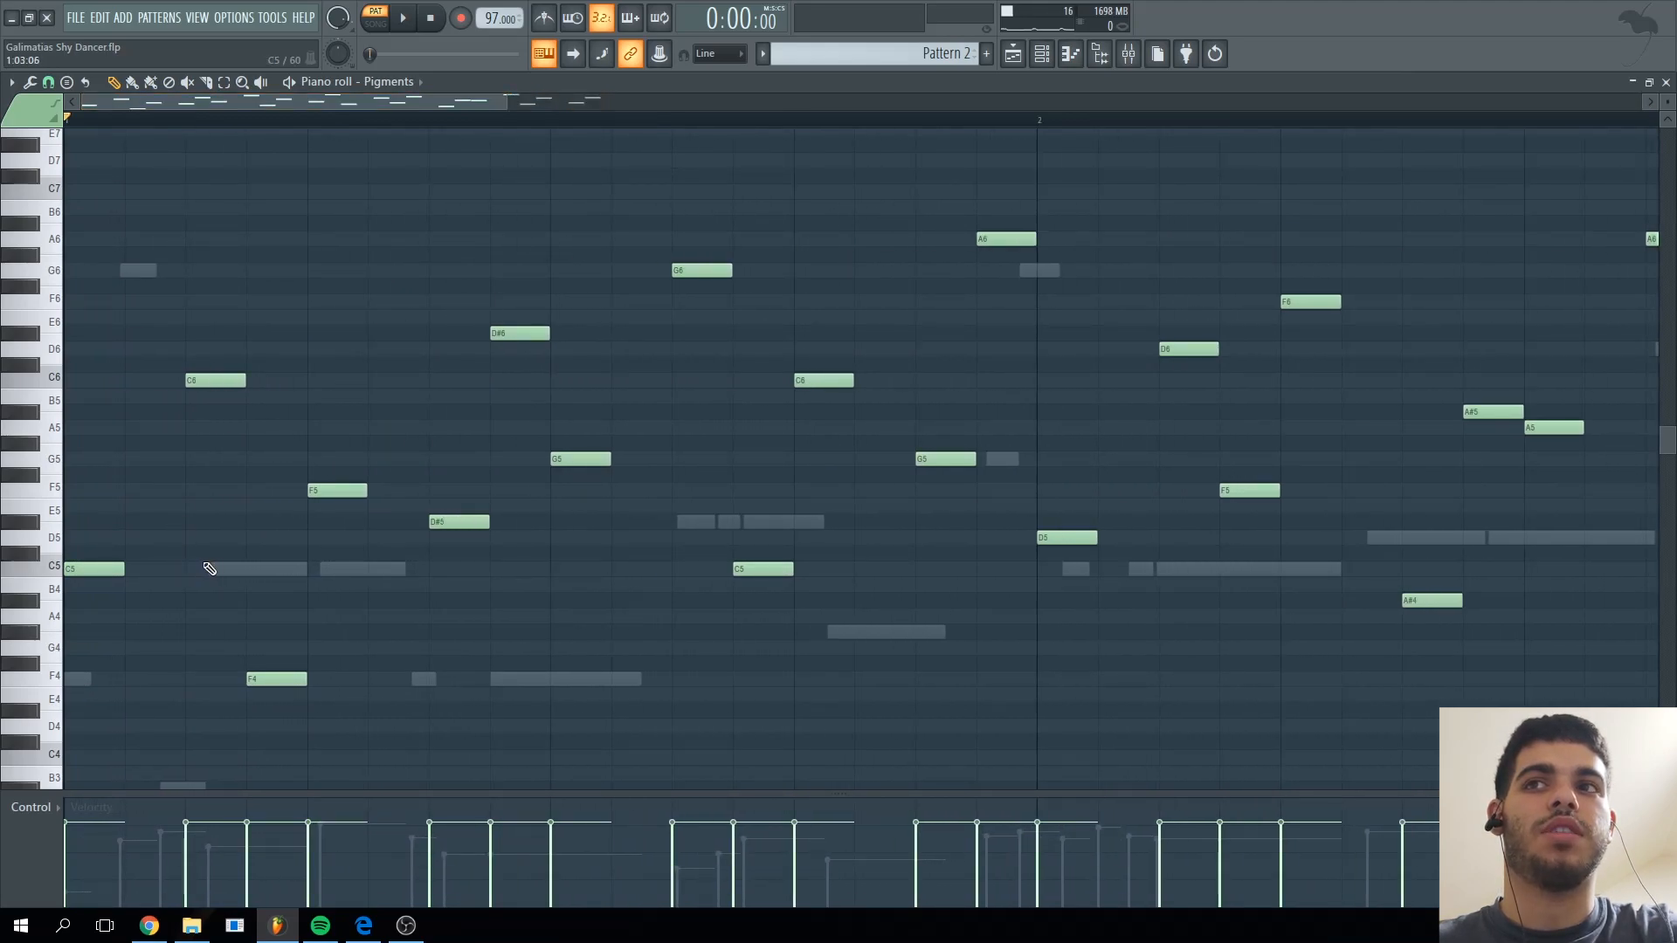
pyautogui.click(1665, 81)
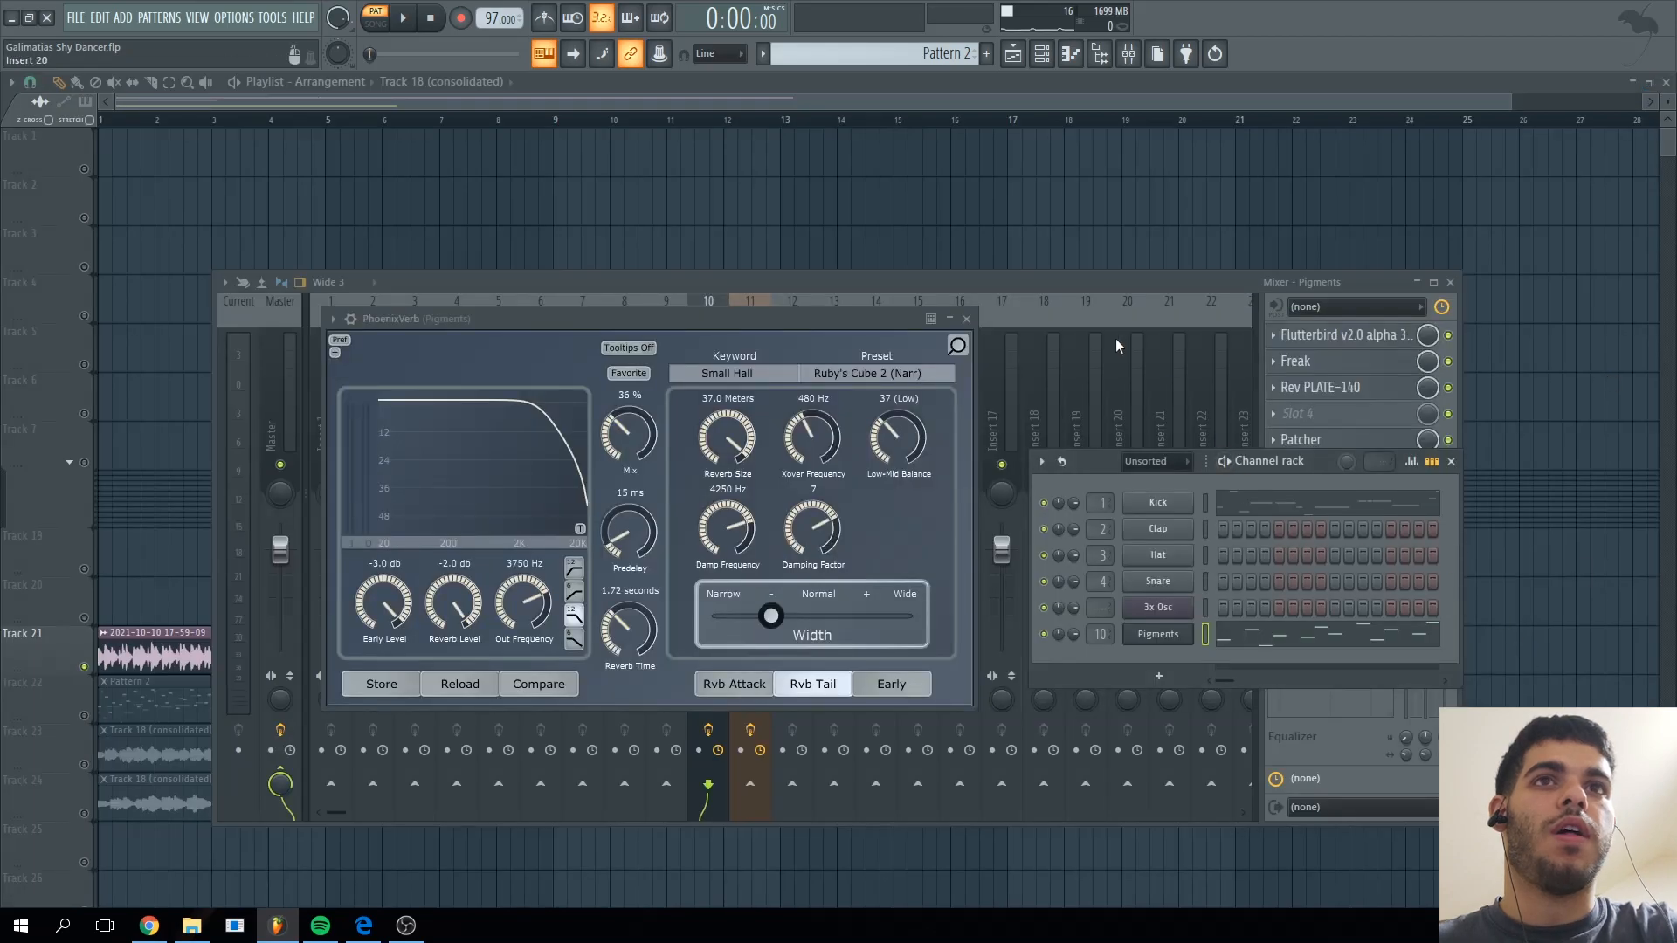
# - Play the pattern and compare the Pigments sound with PhoenixVerb off and on, leaving it enabled
pyautogui.click(1250, 338)
pyautogui.press('space')
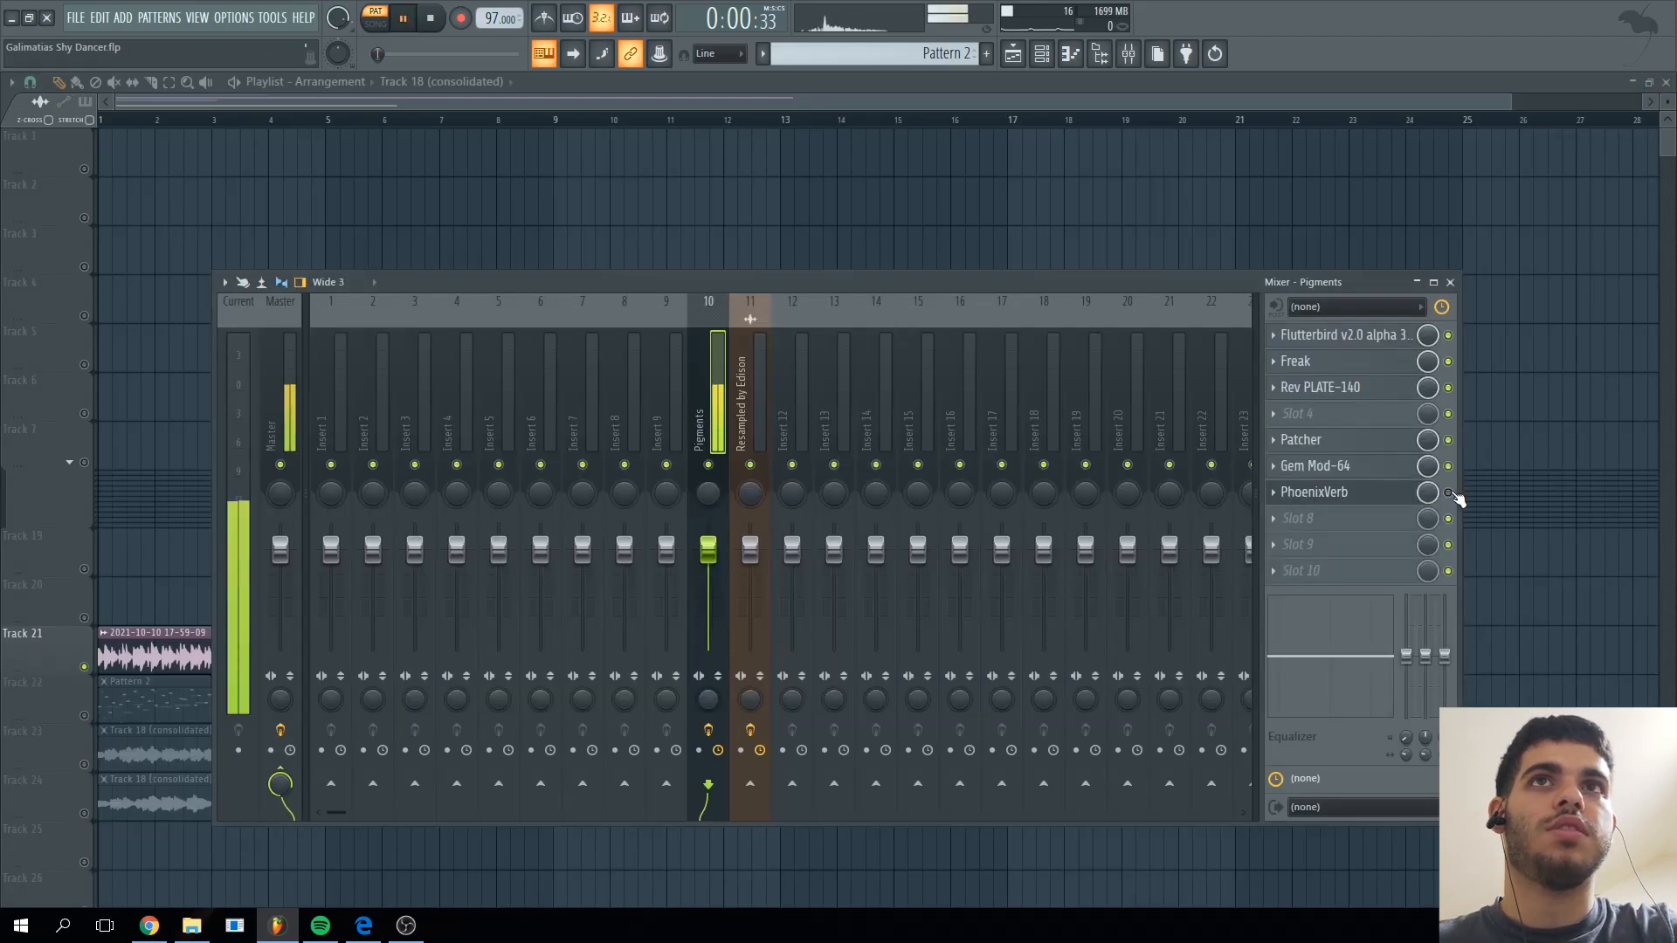
pyautogui.press('space')
pyautogui.press('space')
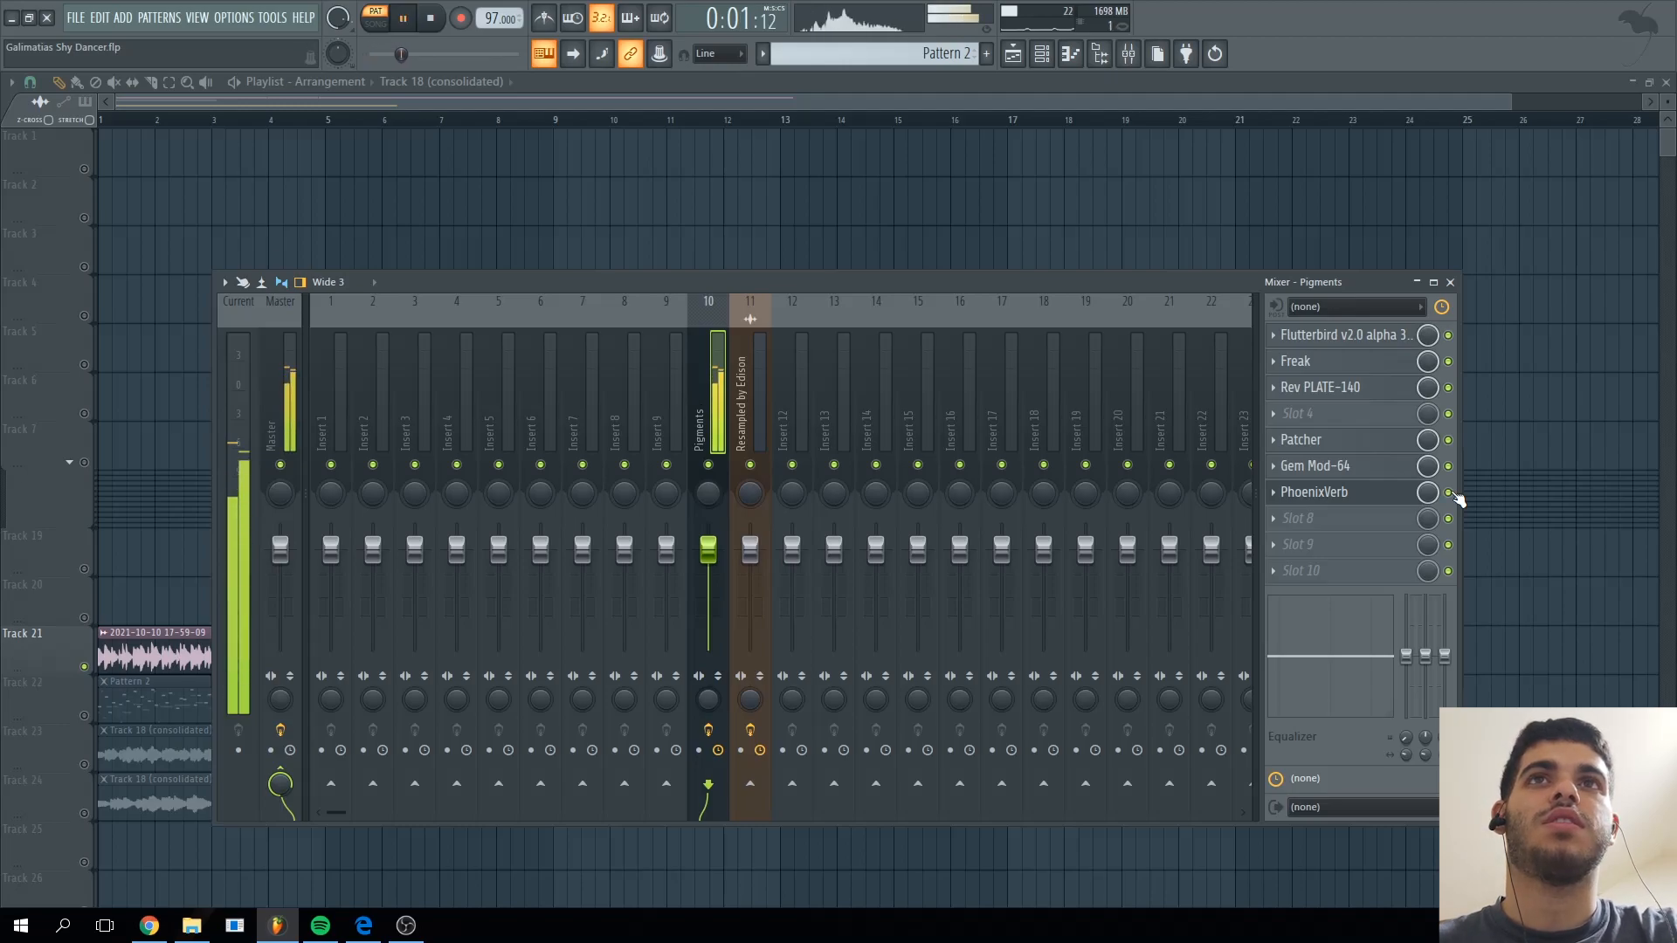
pyautogui.press('space')
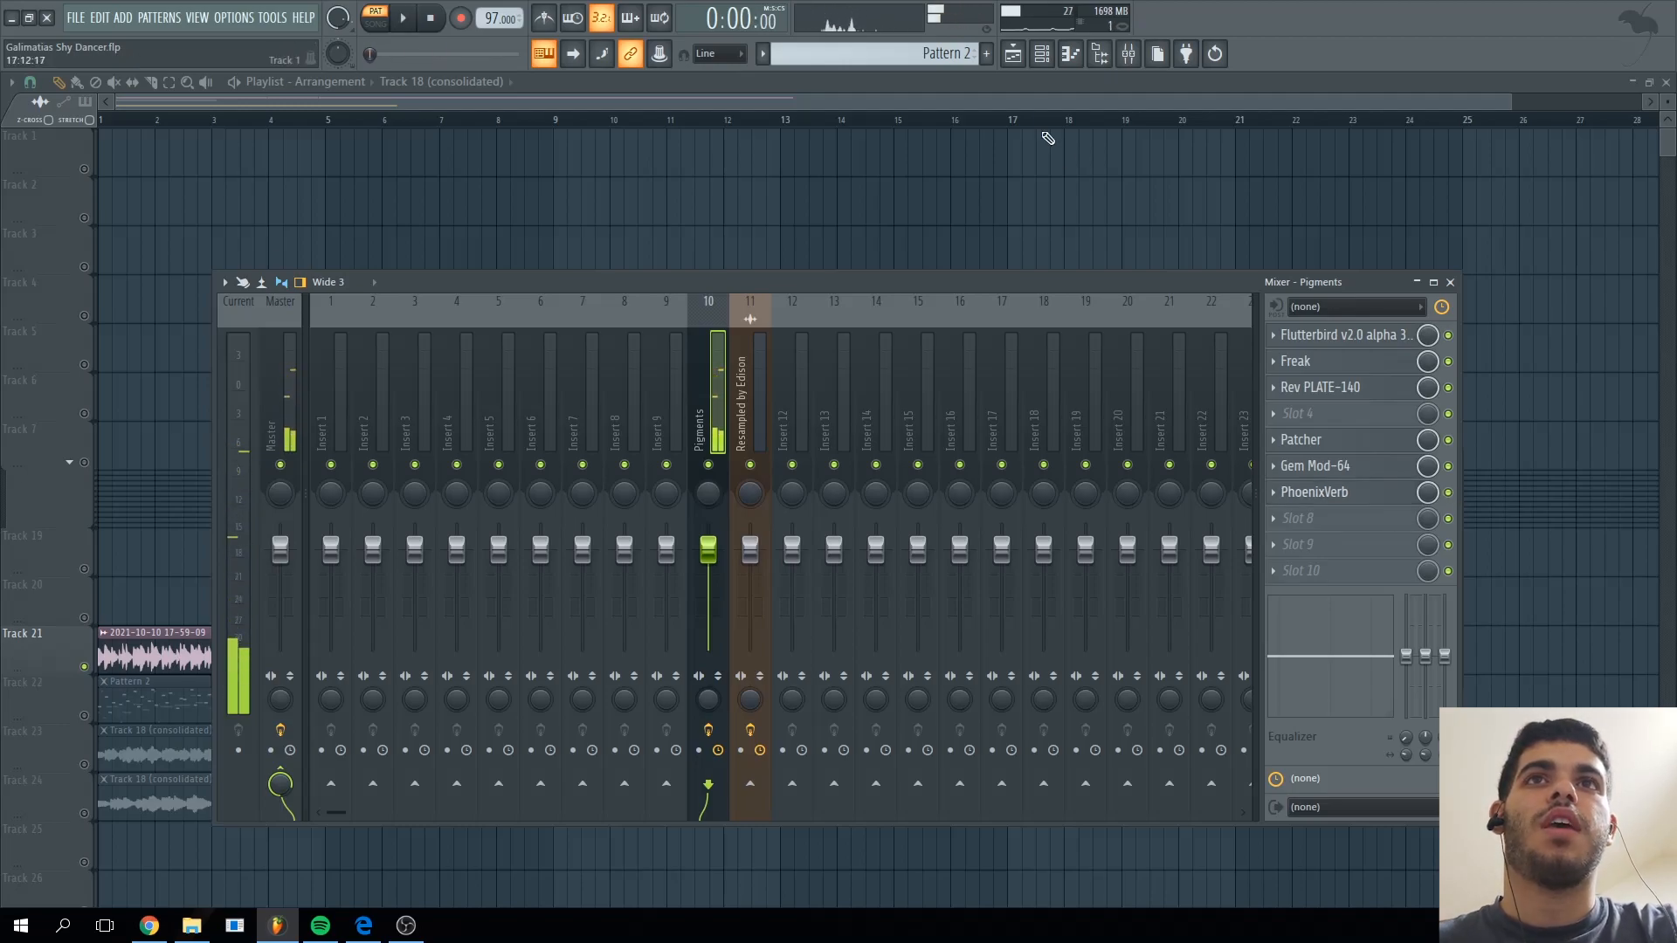
# - Solo Track 22 in the playlist and show its render settings for consolidating from track start, closing them without rendering
pyautogui.press('F9')
pyautogui.scroll(-2, 489, 327)
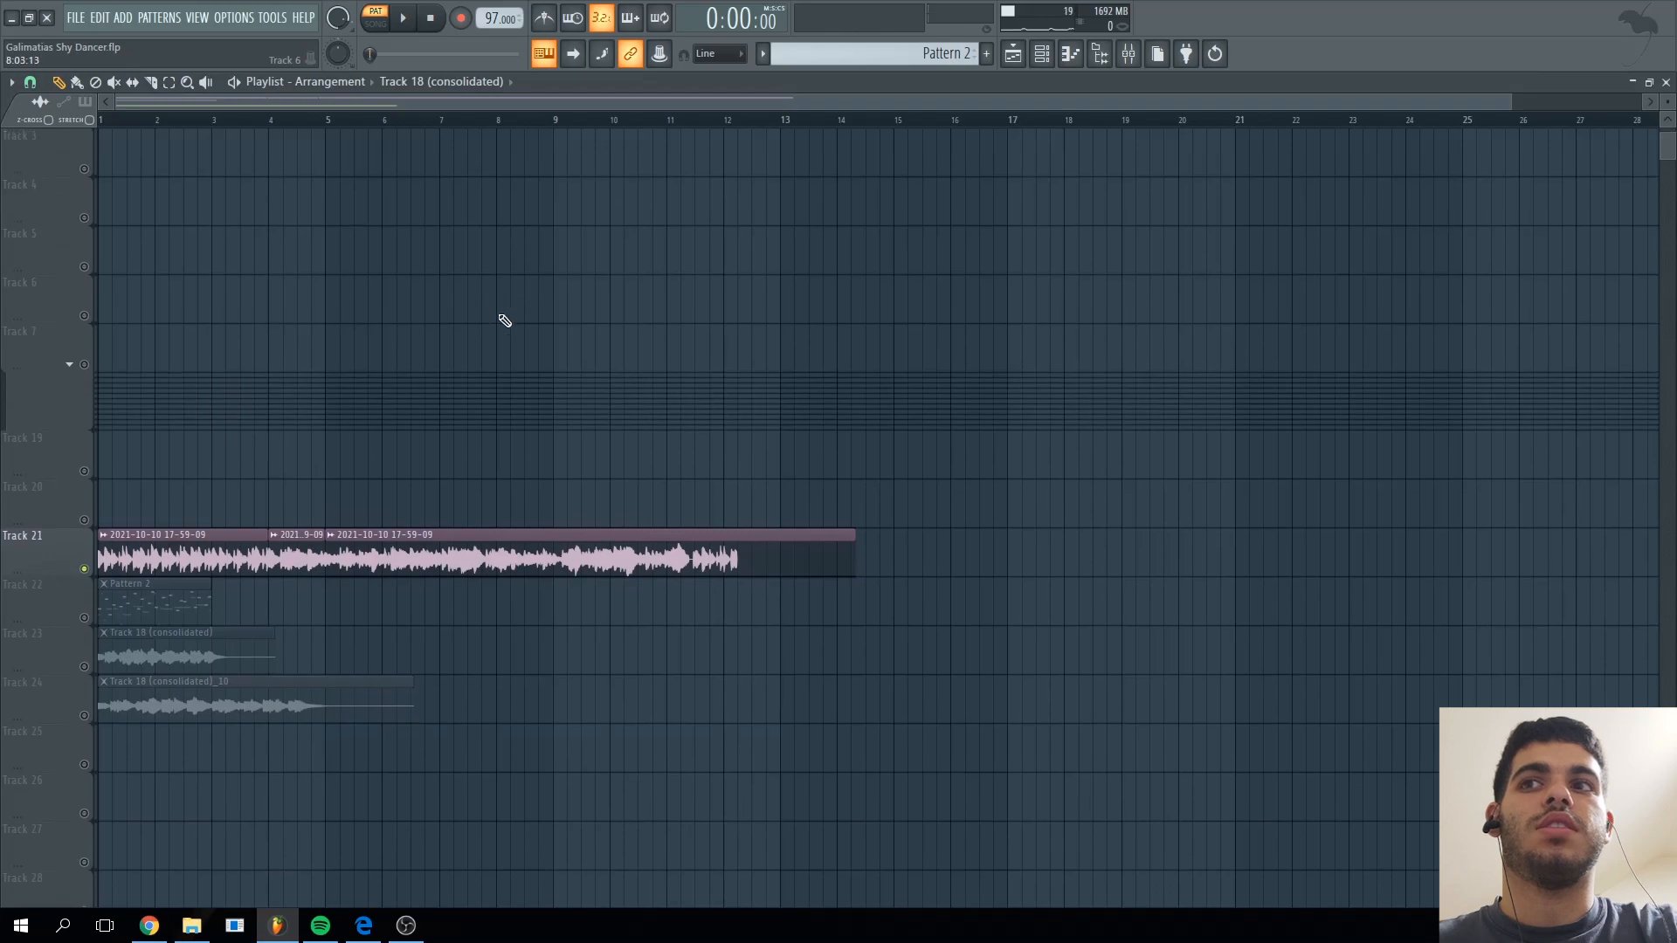
pyautogui.rightClick(86, 619)
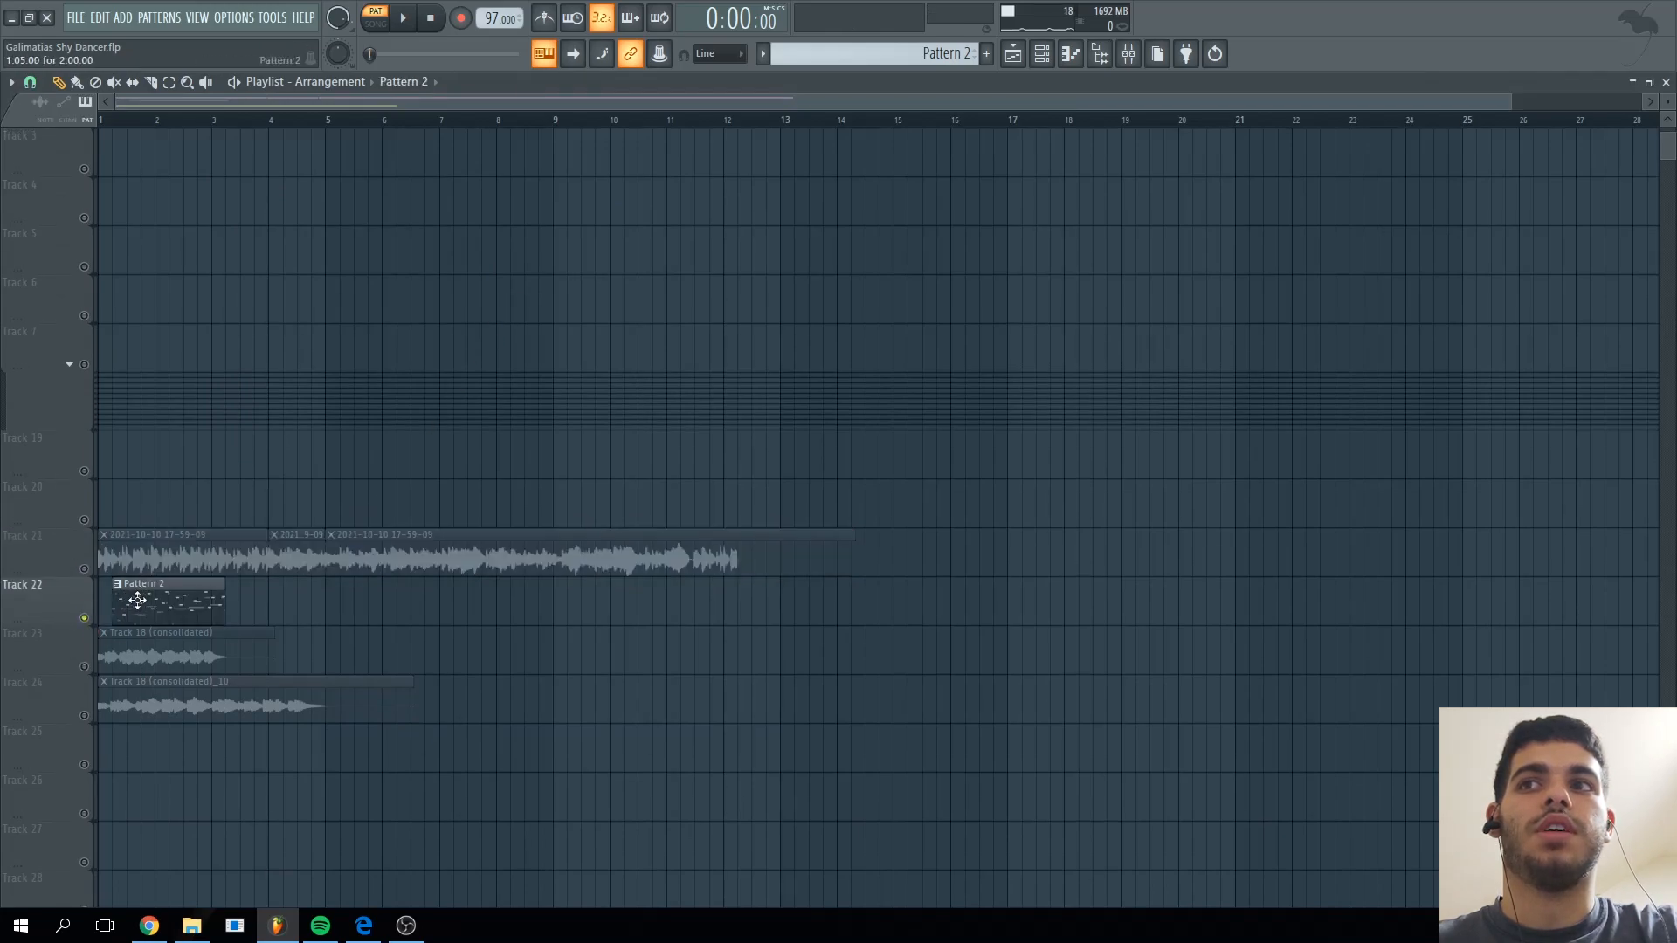
pyautogui.rightClick(75, 600)
pyautogui.moveTo(154, 770)
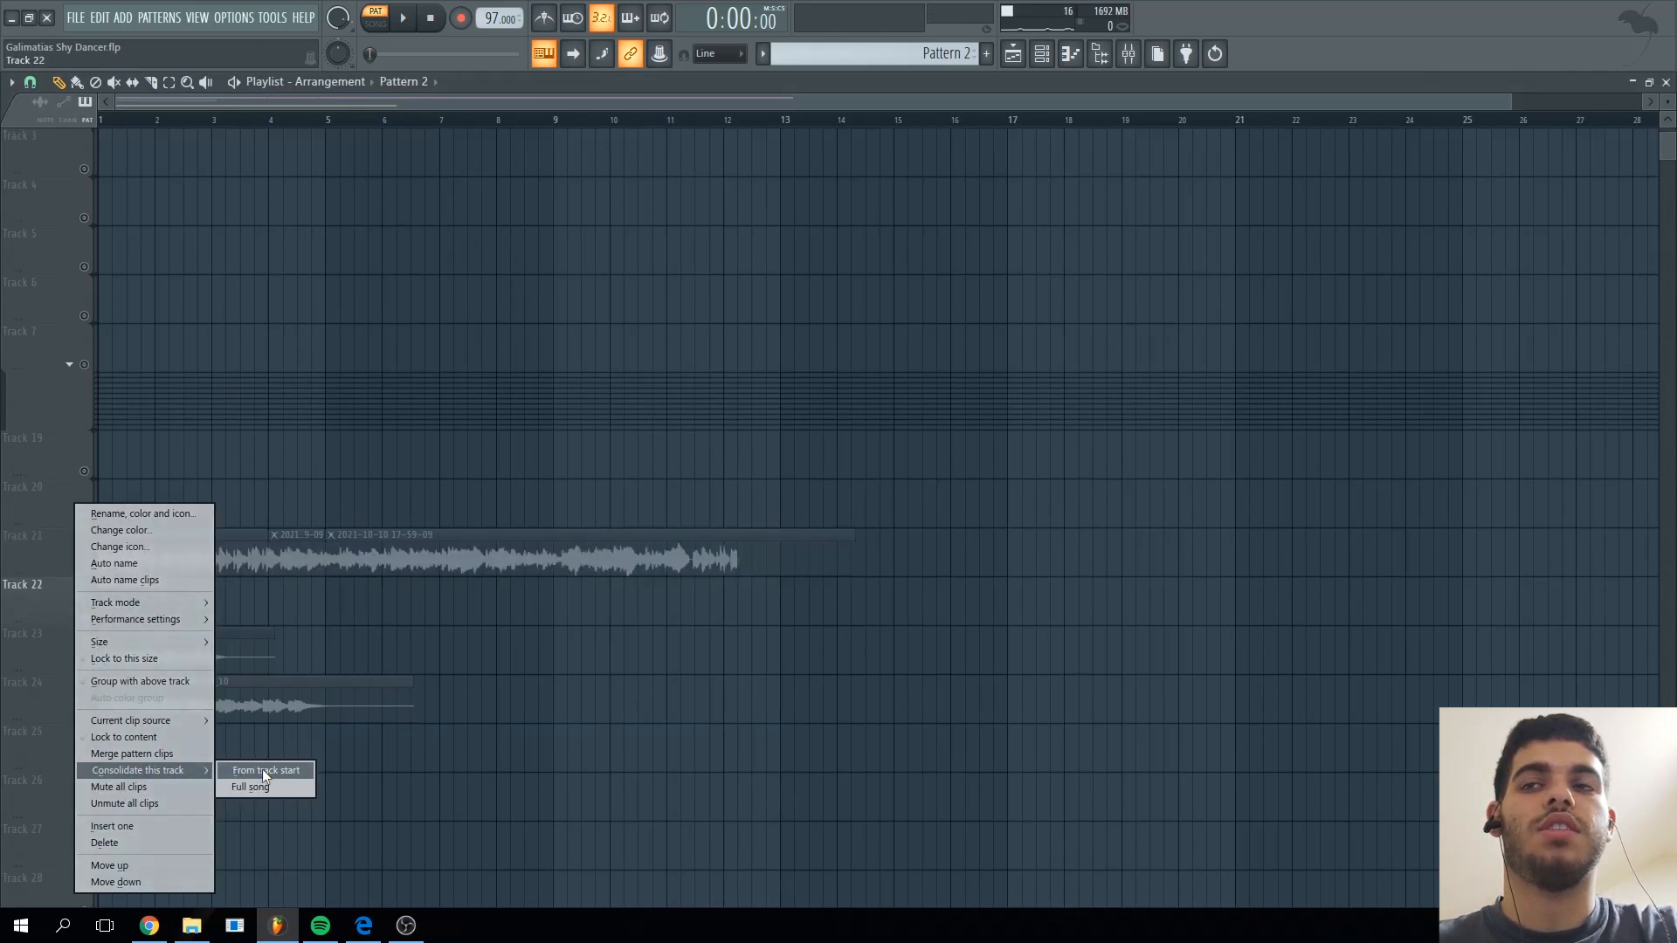
pyautogui.click(262, 768)
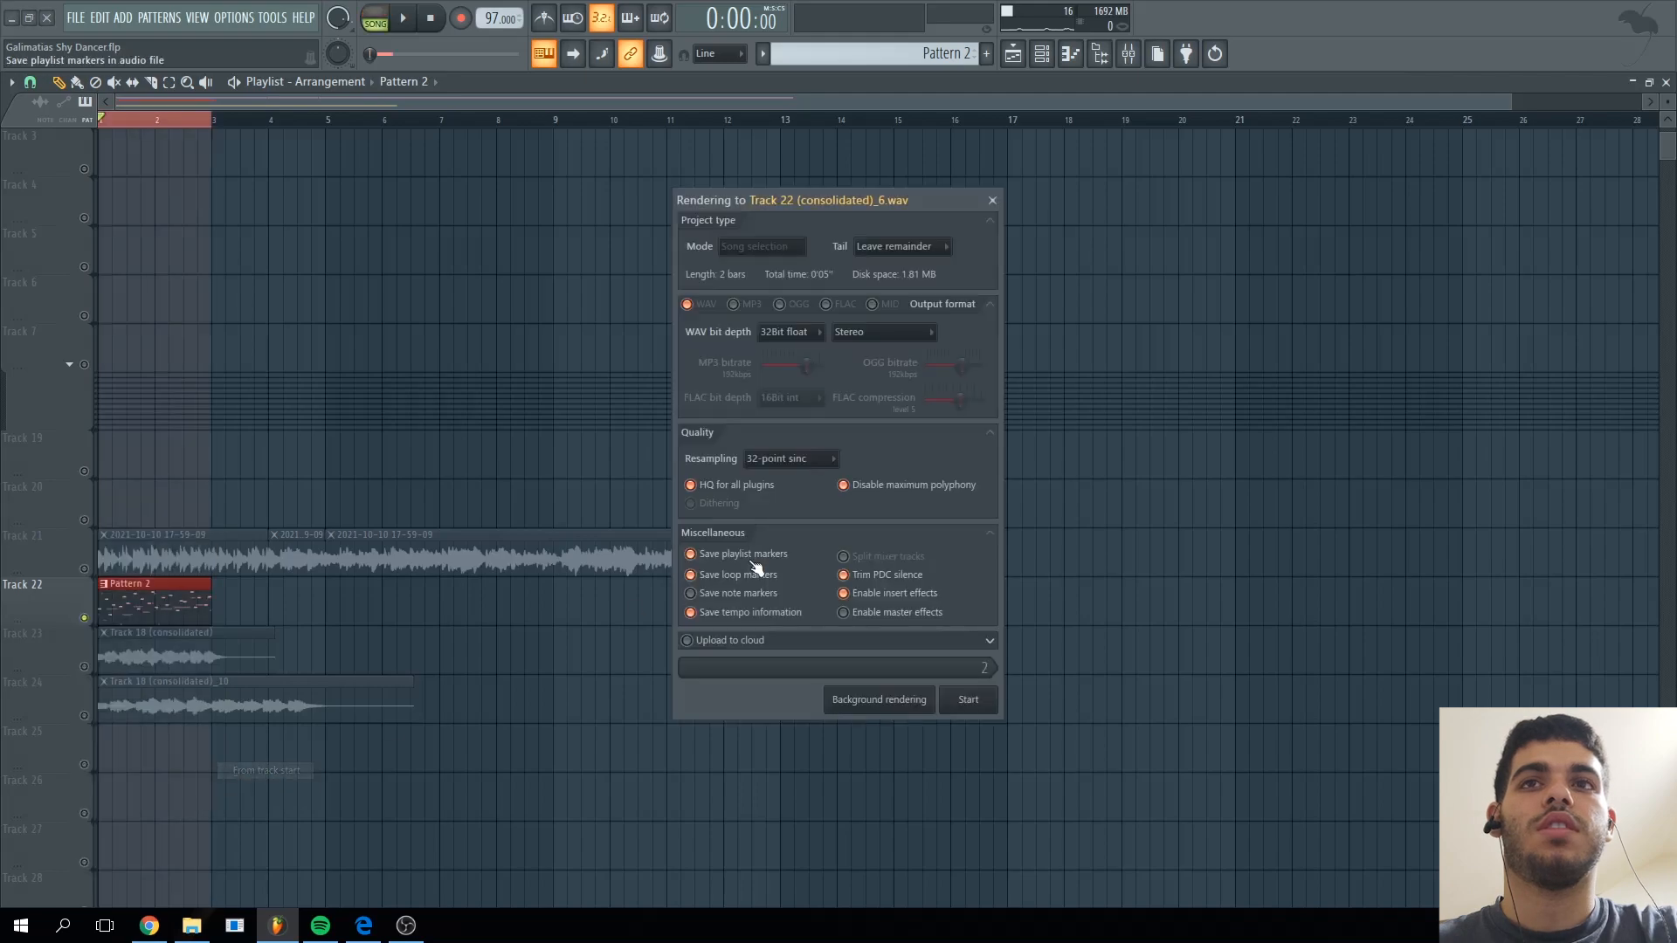
pyautogui.click(993, 203)
# - Solo and play the consolidated audio clip on Track 23 from the start of the playlist
pyautogui.click(138, 658)
pyautogui.press('space')
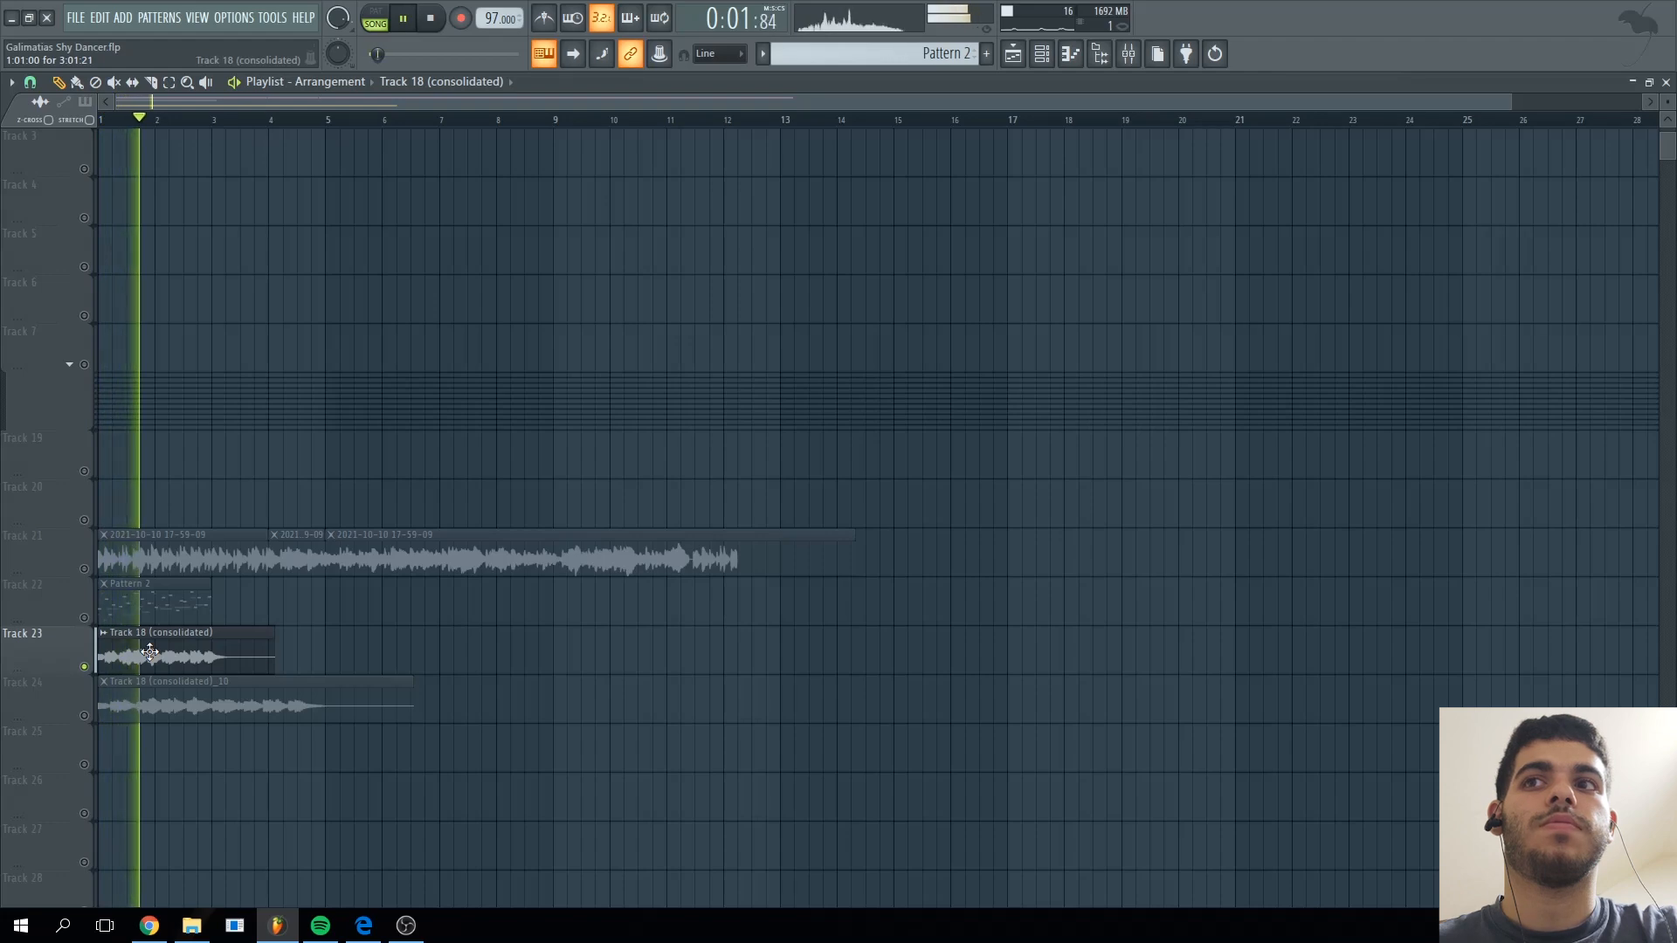
pyautogui.press('space')
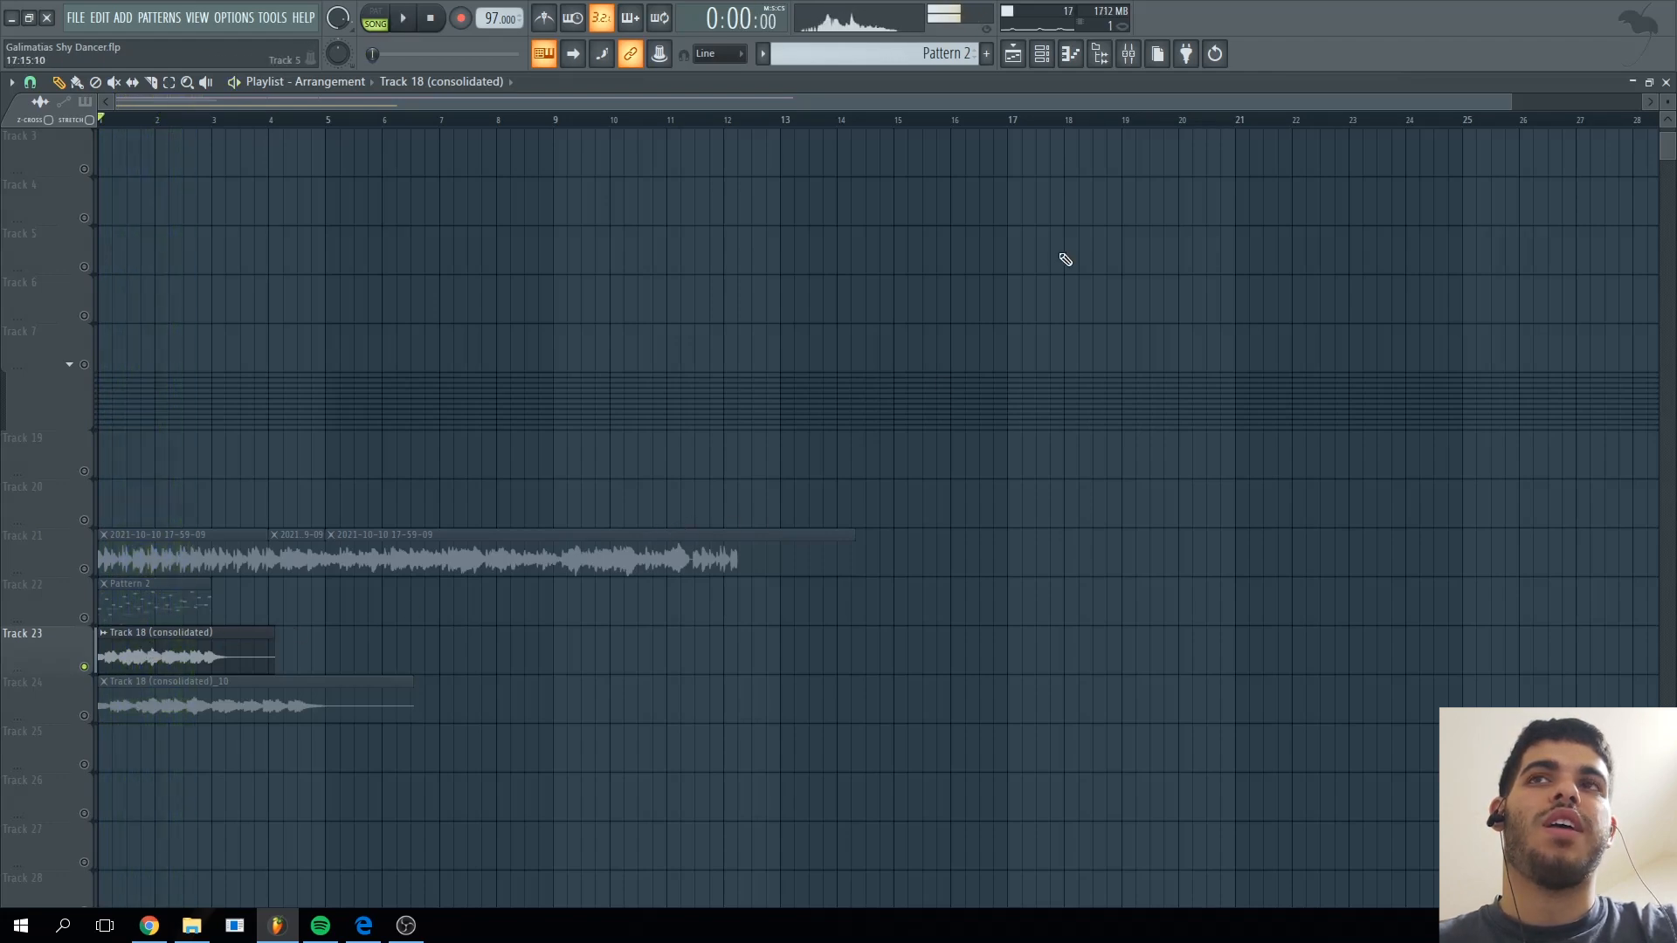
# - Bring up Edison from the Master mixer track and, after auditioning its sample, undo the sample's last pitch shift
pyautogui.click(1135, 60)
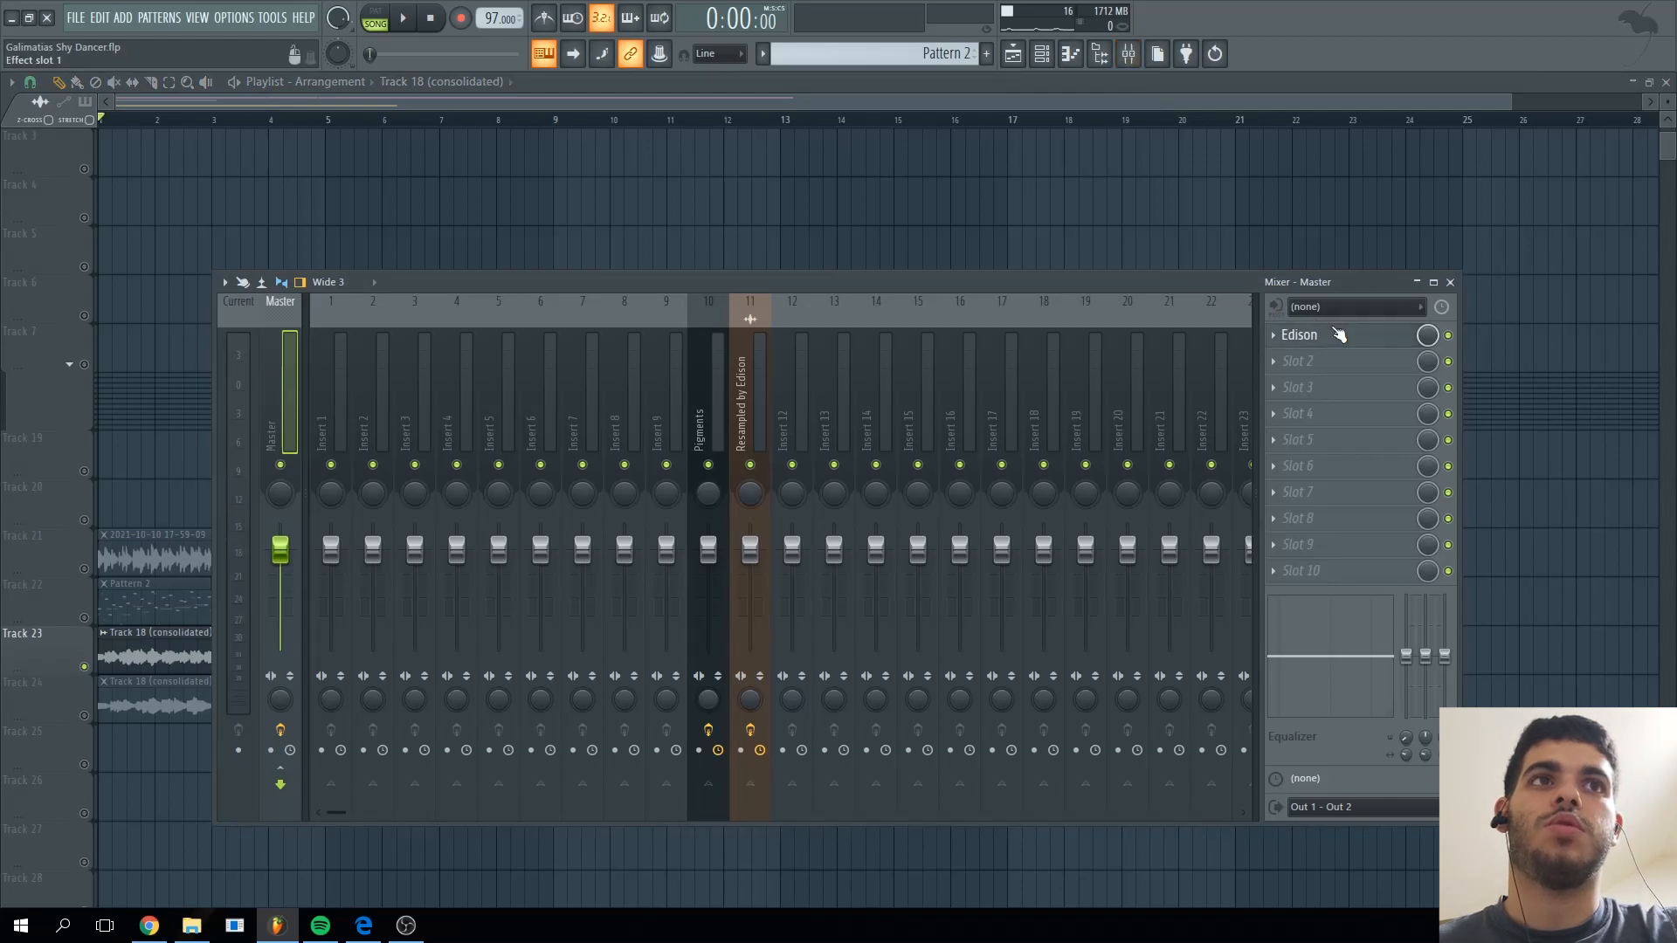
pyautogui.click(1338, 334)
pyautogui.click(1449, 283)
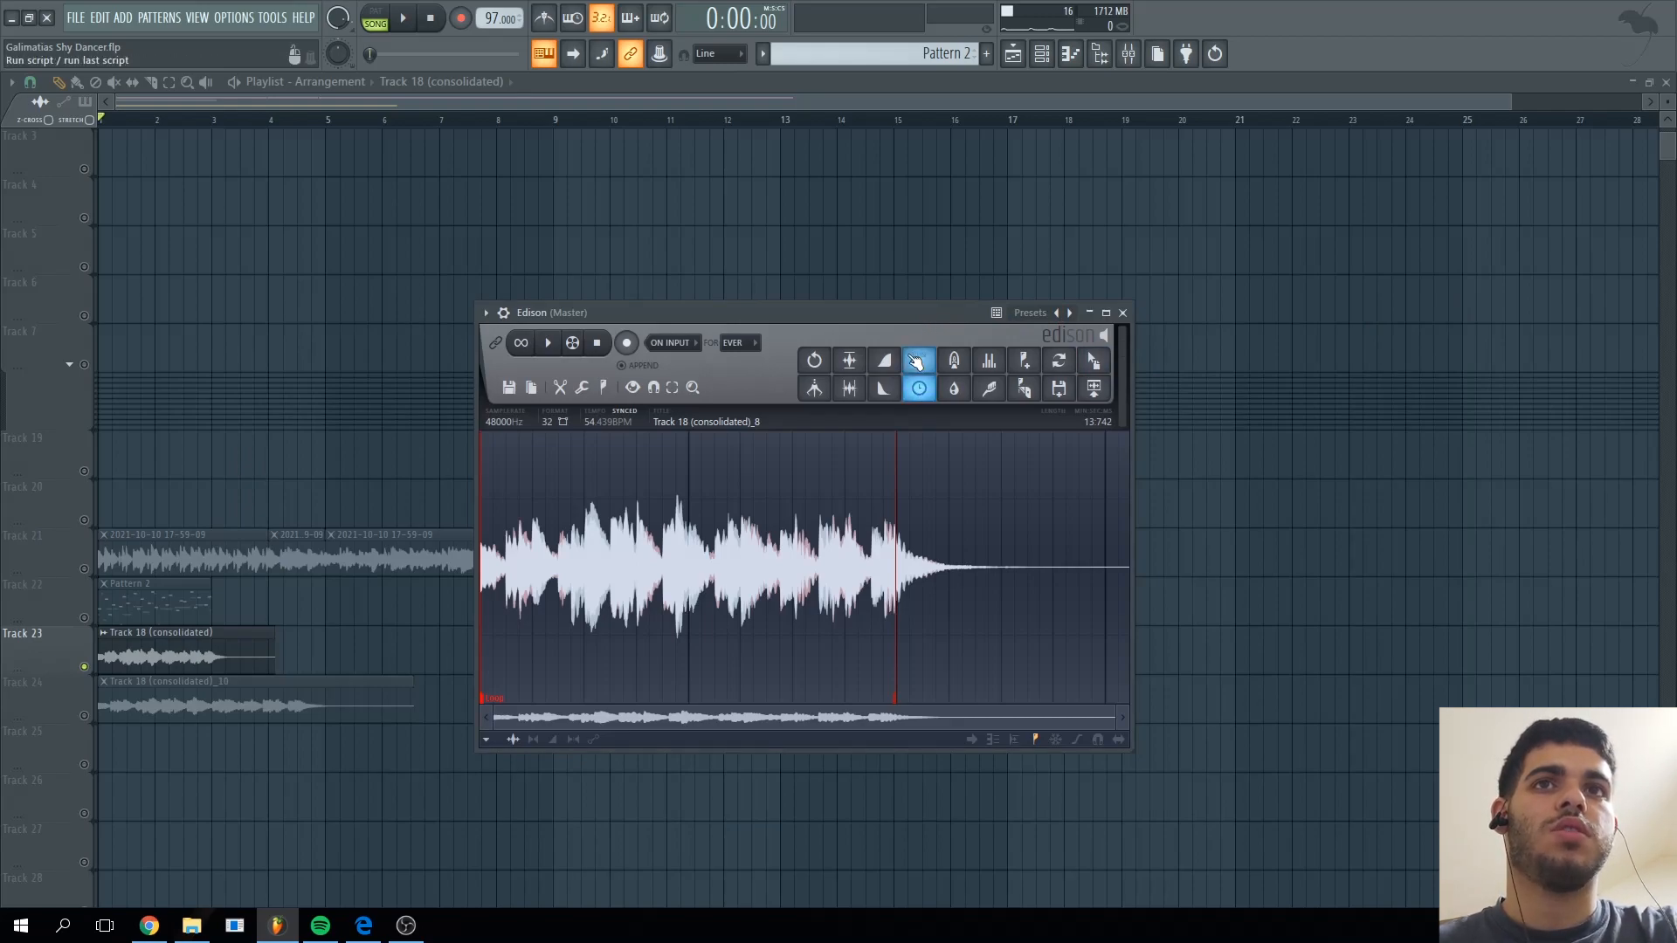
pyautogui.press('space')
pyautogui.press('space')
pyautogui.hotkey('ctrl', 'z')
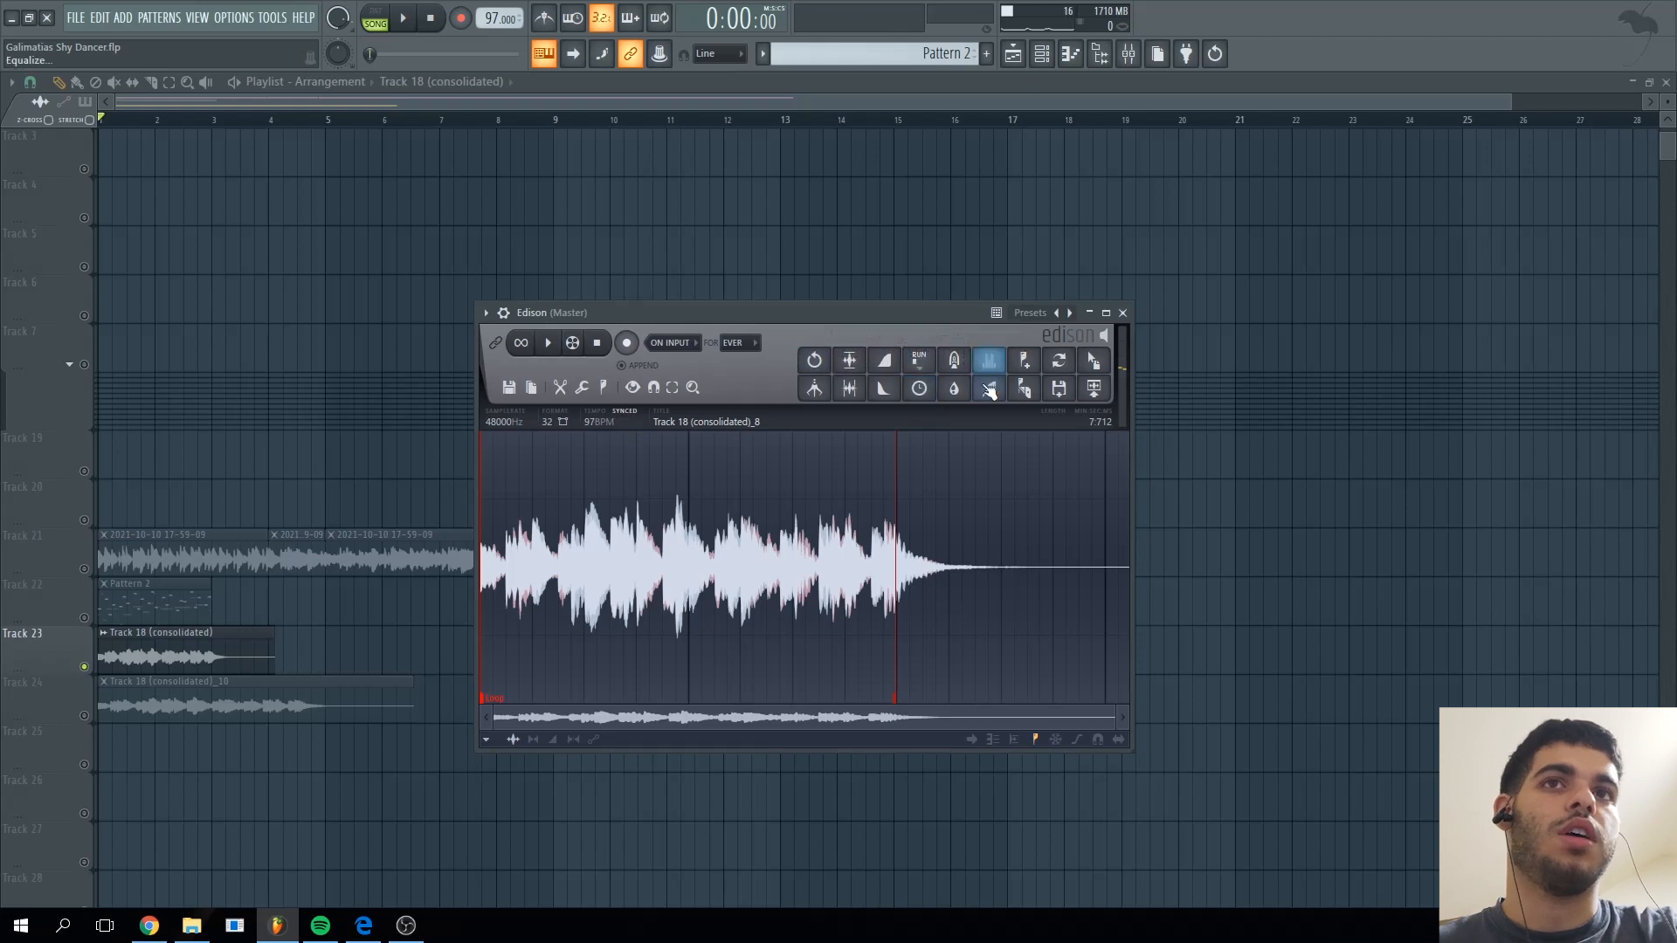
# - Try pitching the whole Edison sample down 10 semitones with the Resample method and listen to it
pyautogui.click(919, 388)
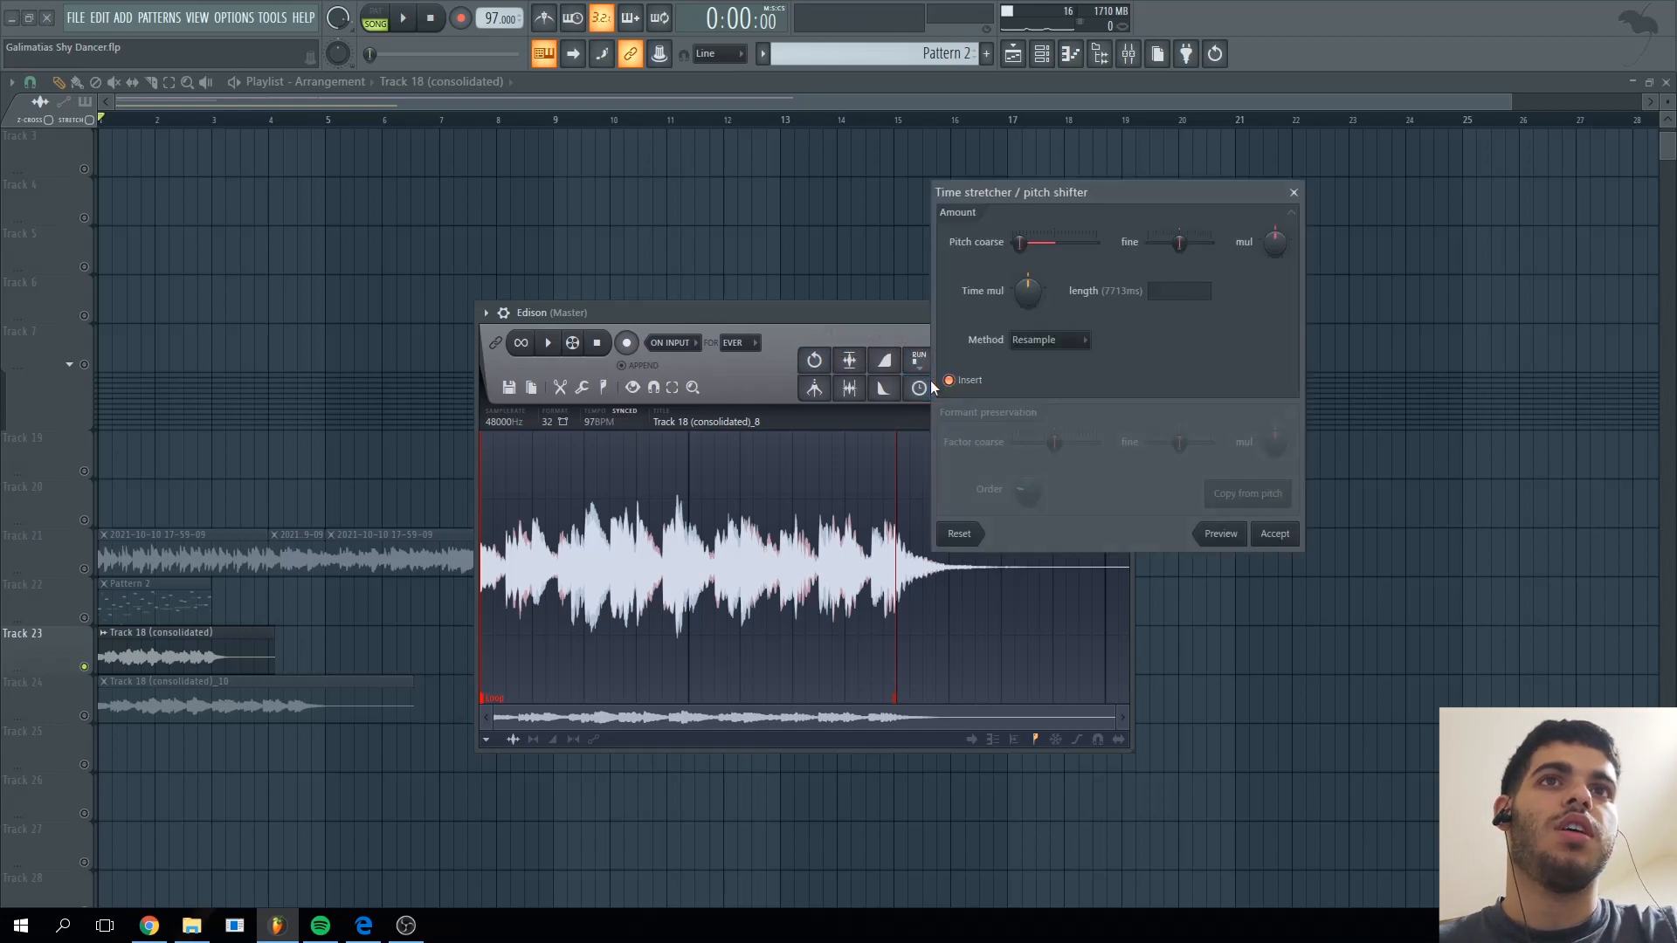
pyautogui.click(1043, 343)
pyautogui.click(1055, 360)
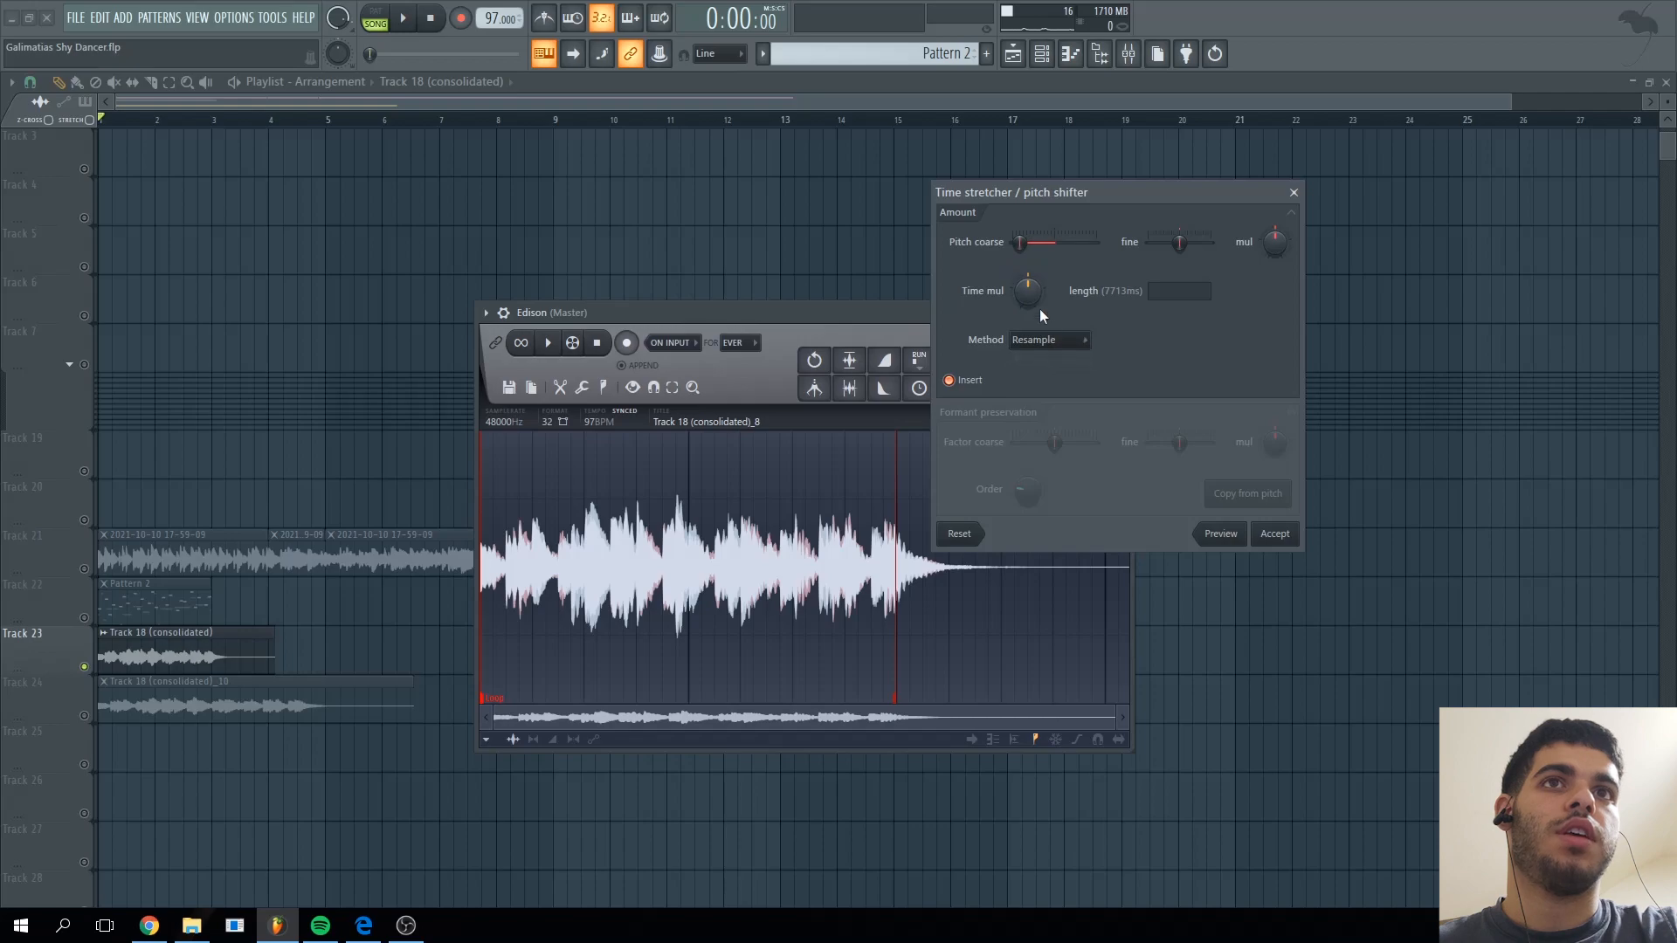
pyautogui.moveTo(1019, 242); pyautogui.dragTo(1023, 241)
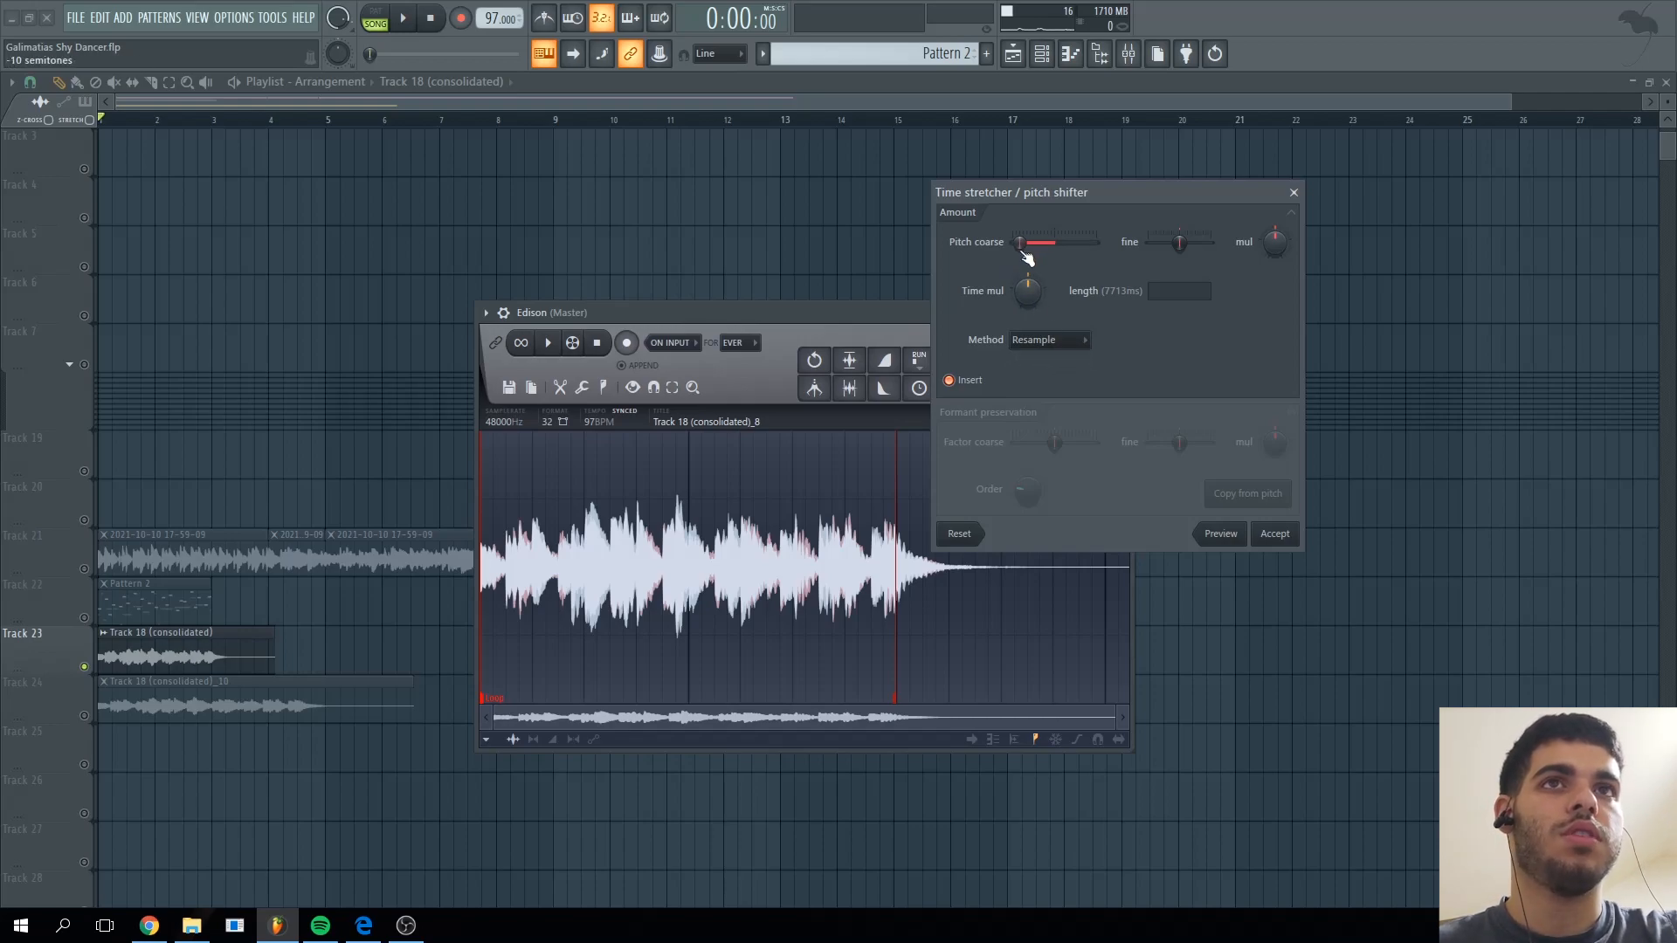
pyautogui.click(1283, 533)
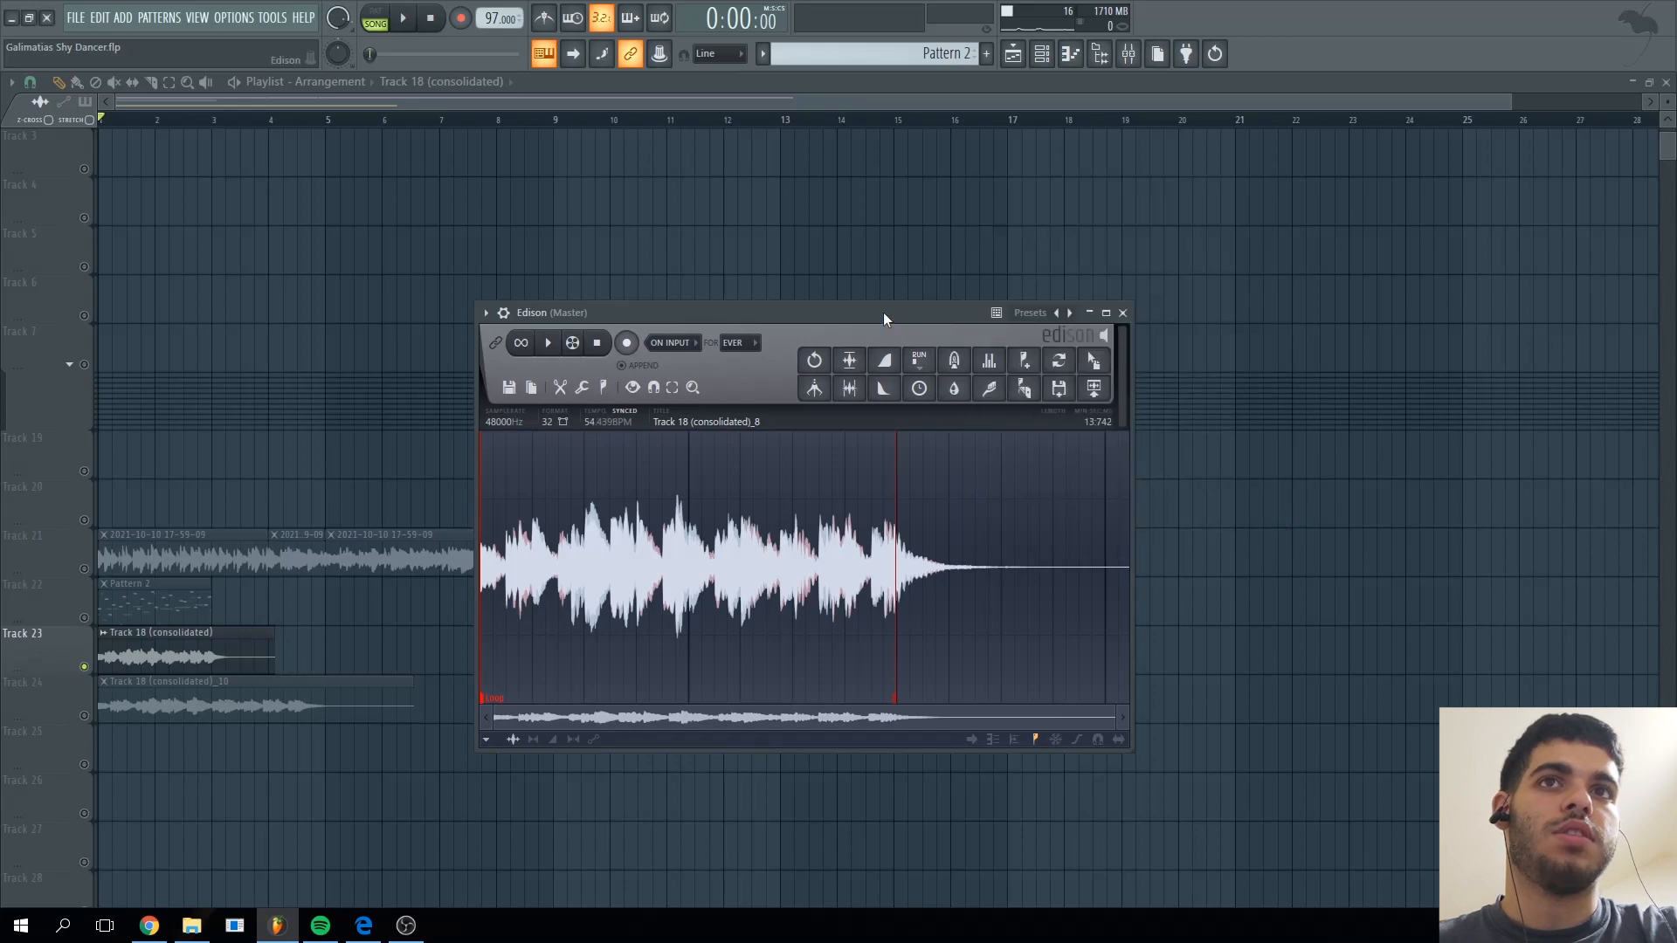
pyautogui.press('space')
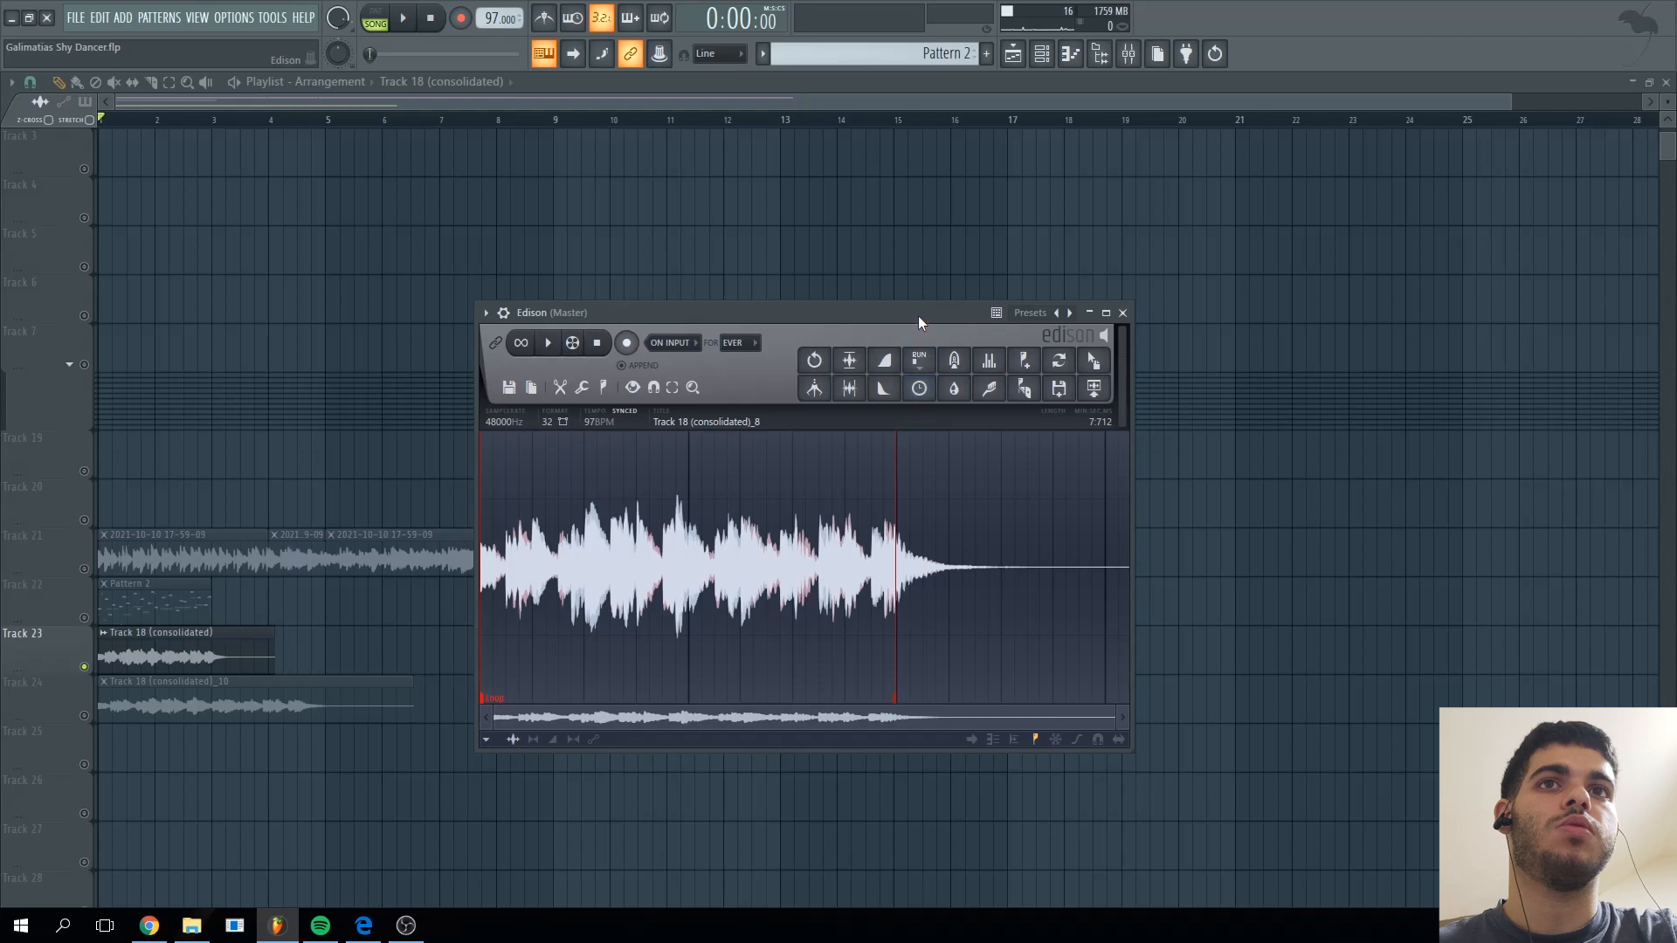
# - Try pitching the Edison sample down 10 semitones with the e3 generic method for comparison, and audition it
pyautogui.moveTo(919, 316); pyautogui.dragTo(910, 311)
pyautogui.click(911, 384)
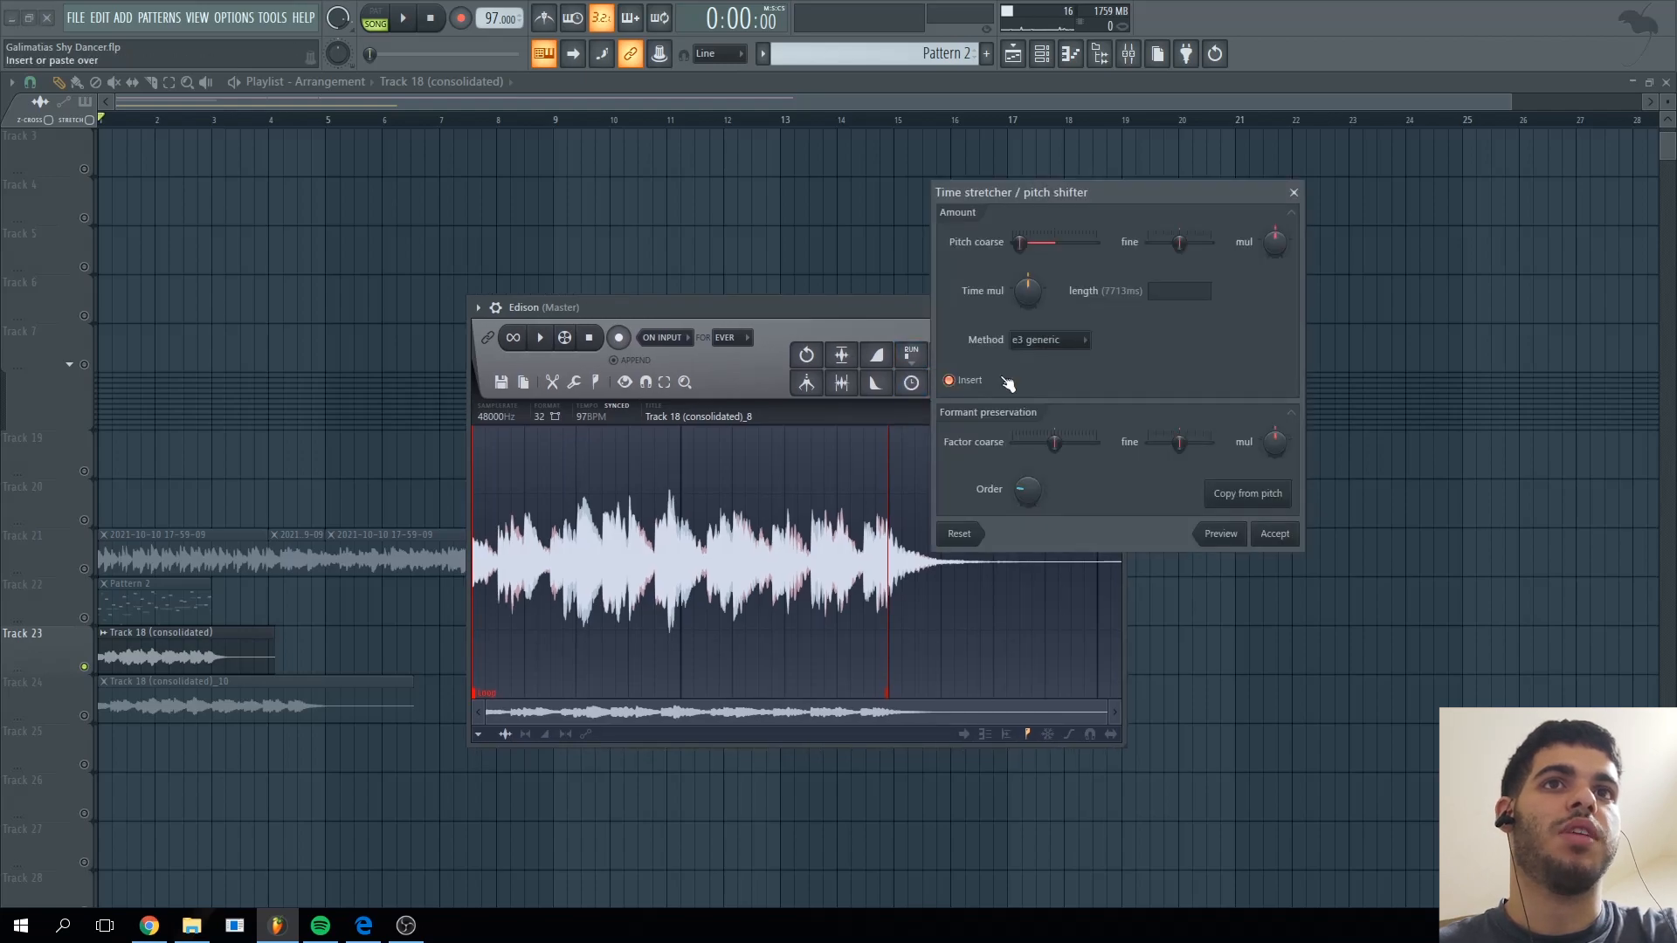
pyautogui.click(1048, 342)
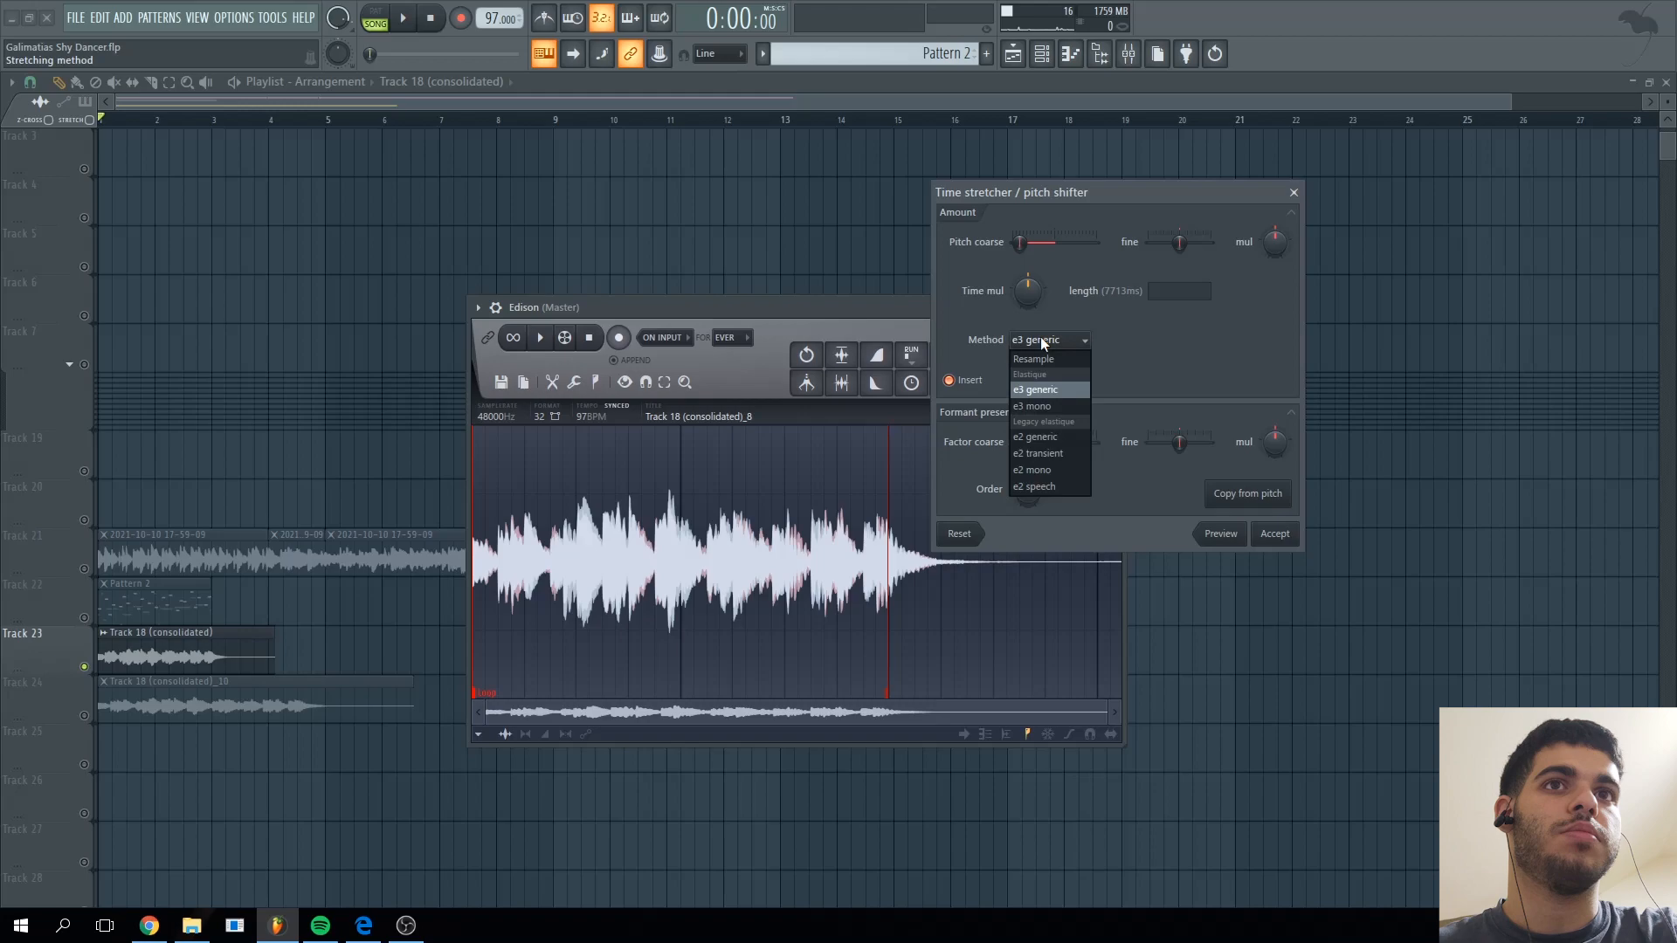
pyautogui.click(1050, 390)
pyautogui.click(1274, 533)
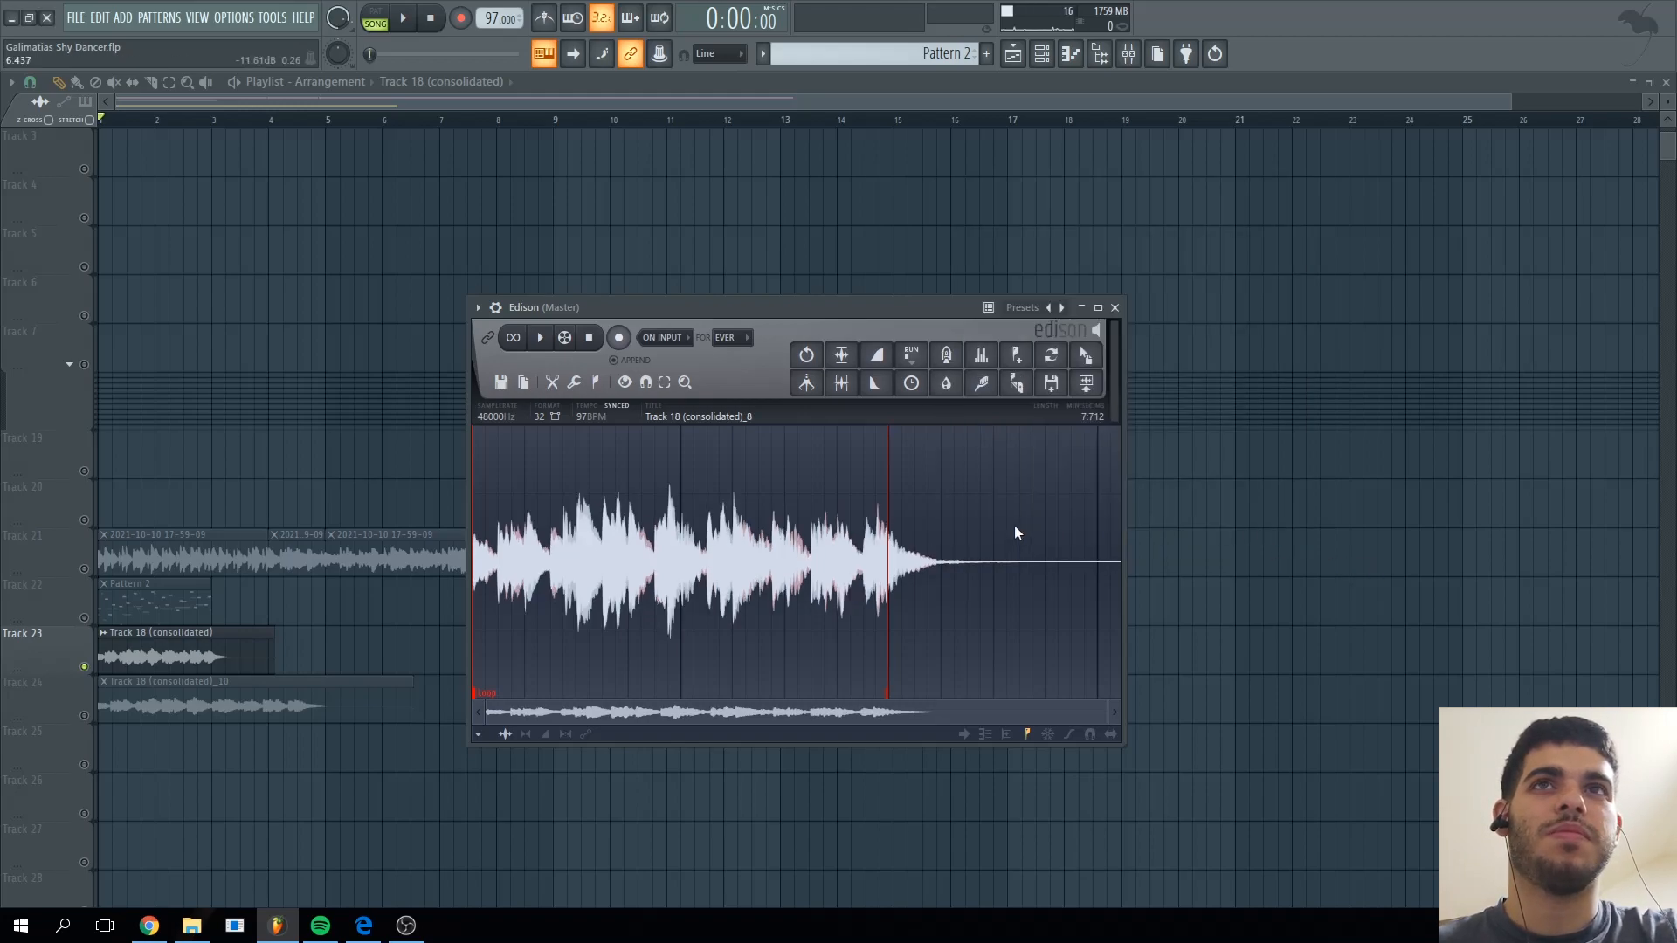
pyautogui.press('space')
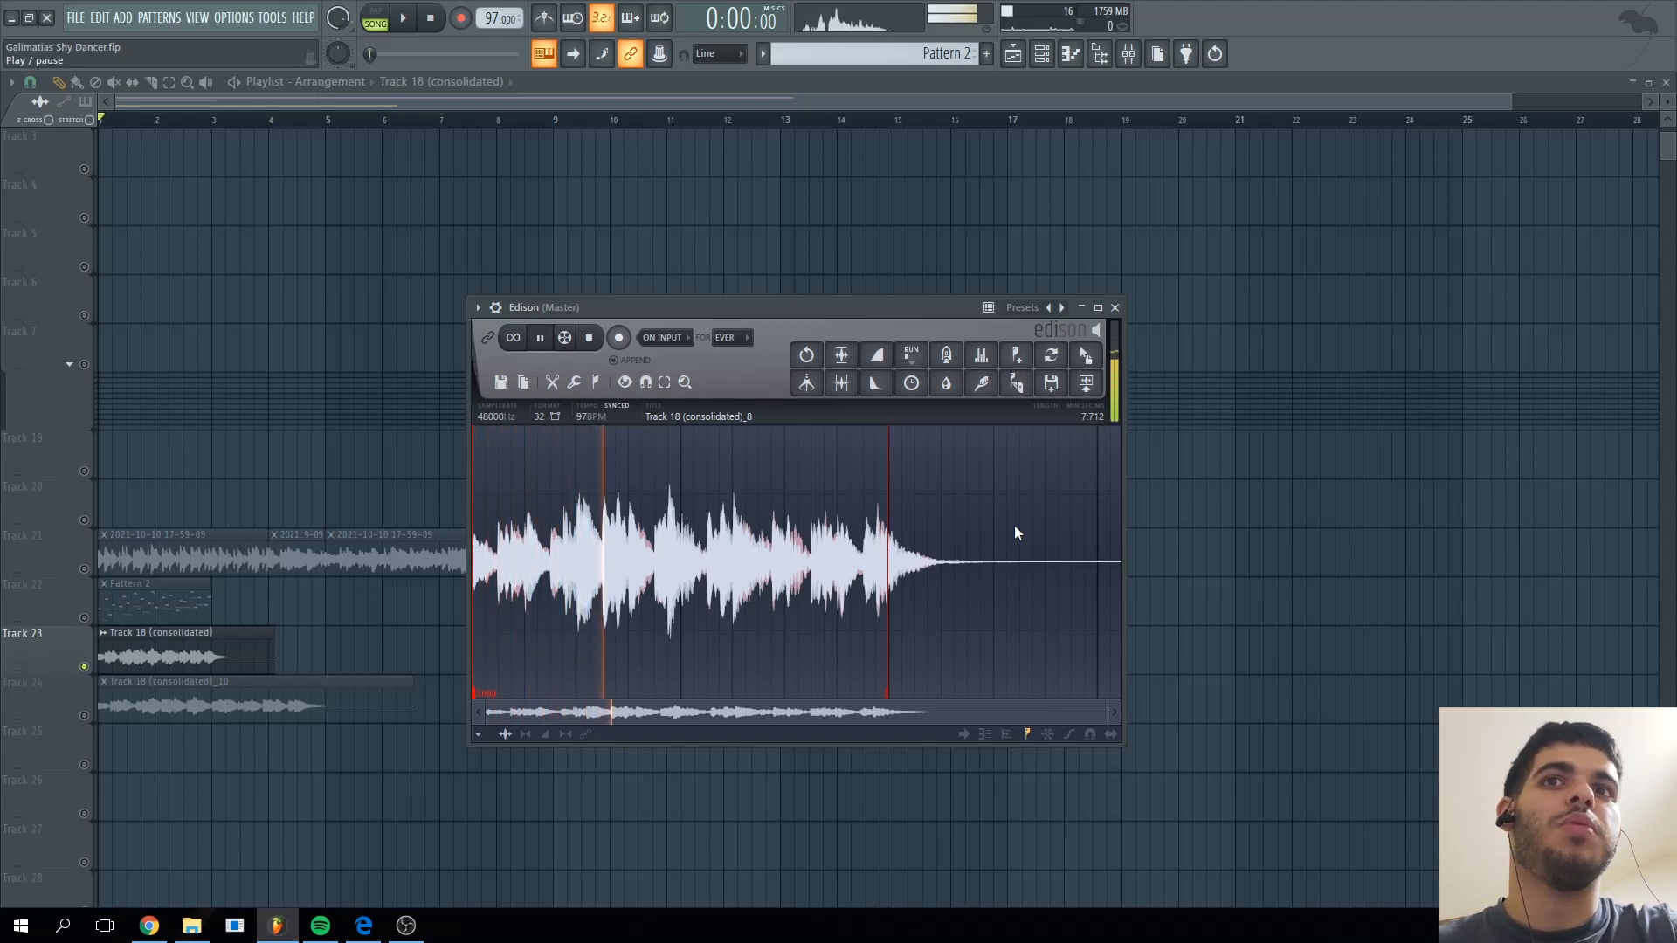
pyautogui.press('space')
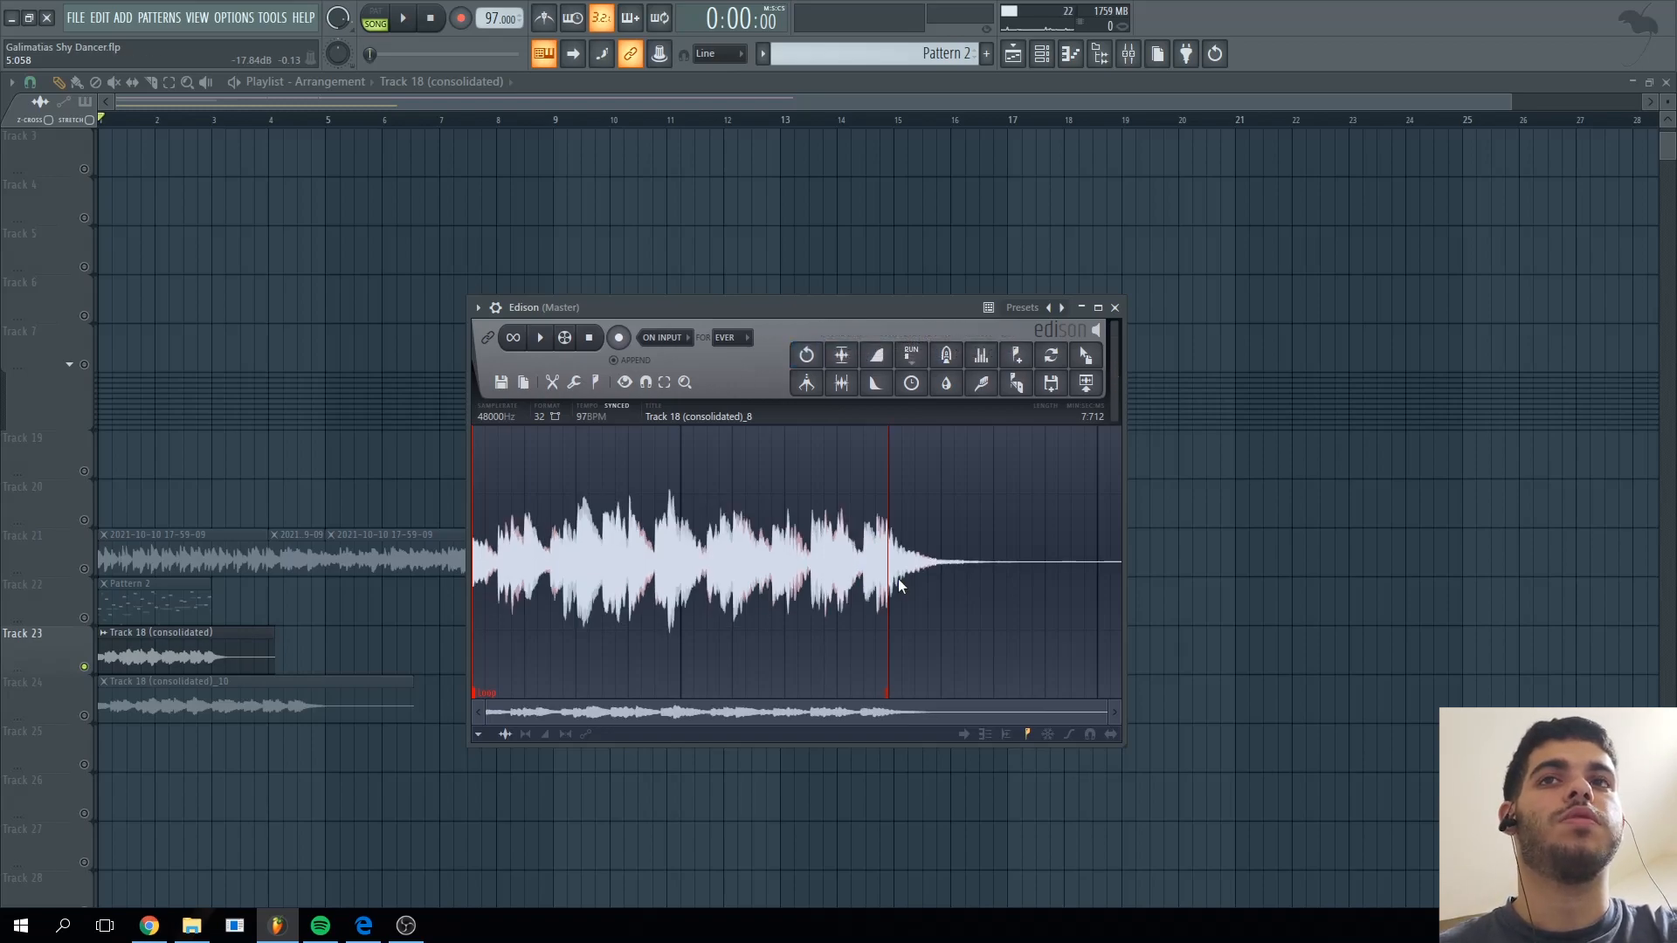
# - Switch the stretching method back to Resample, apply the 10-semitone downward pitch shift to the Edison sample, and play it
pyautogui.click(911, 383)
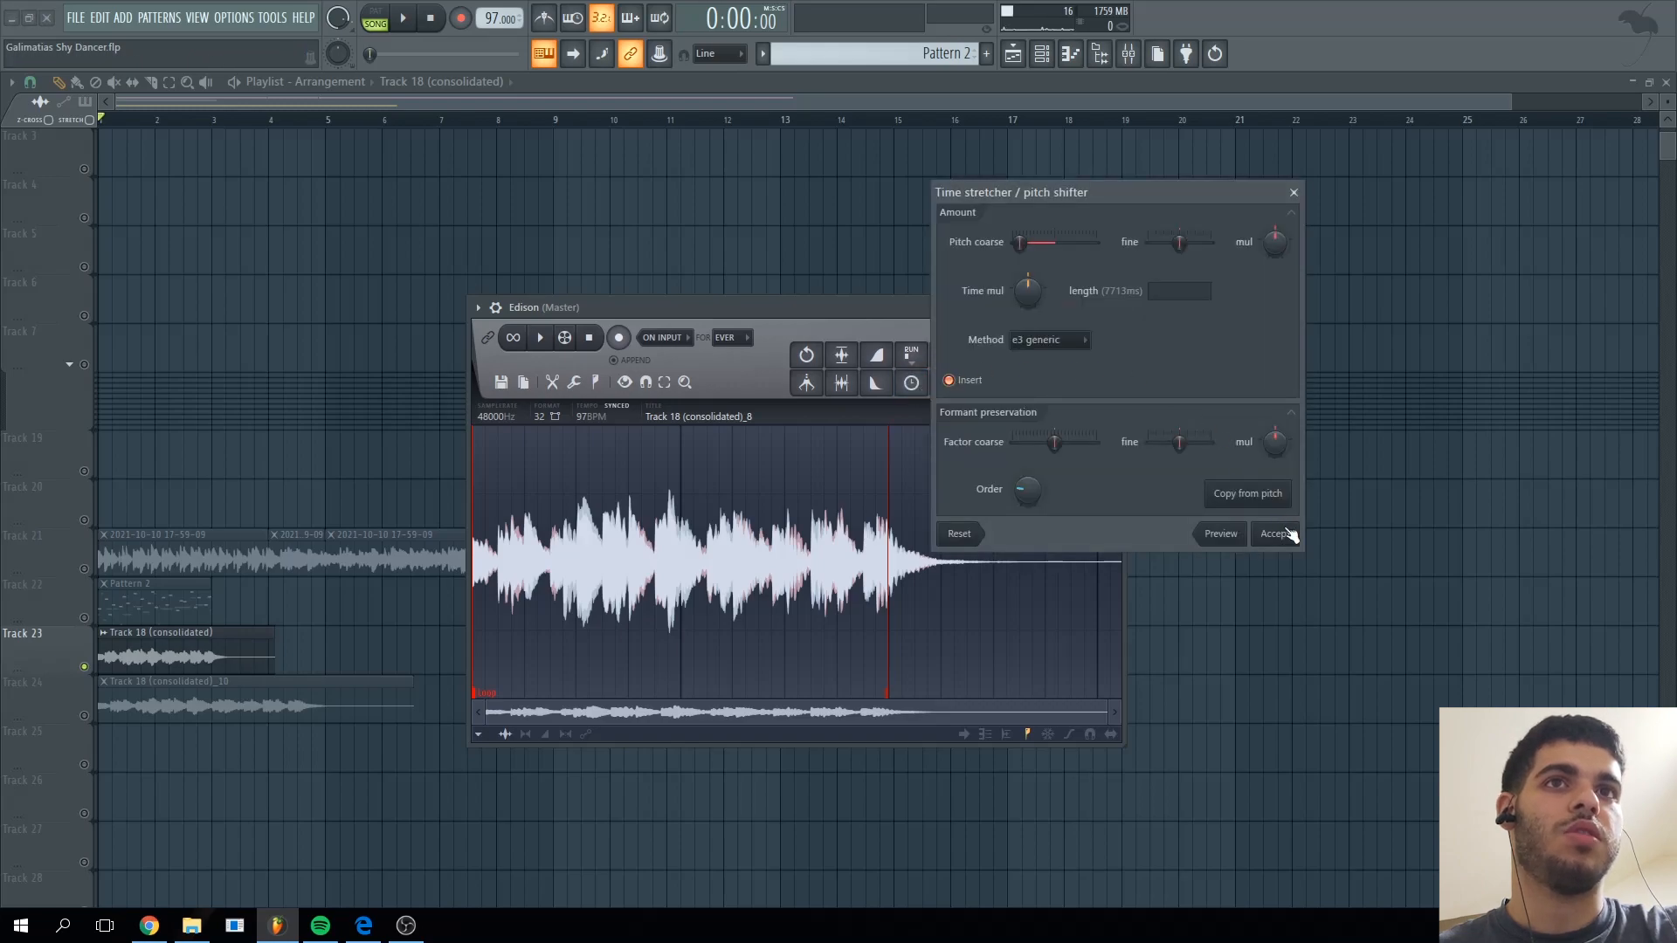
pyautogui.click(1044, 340)
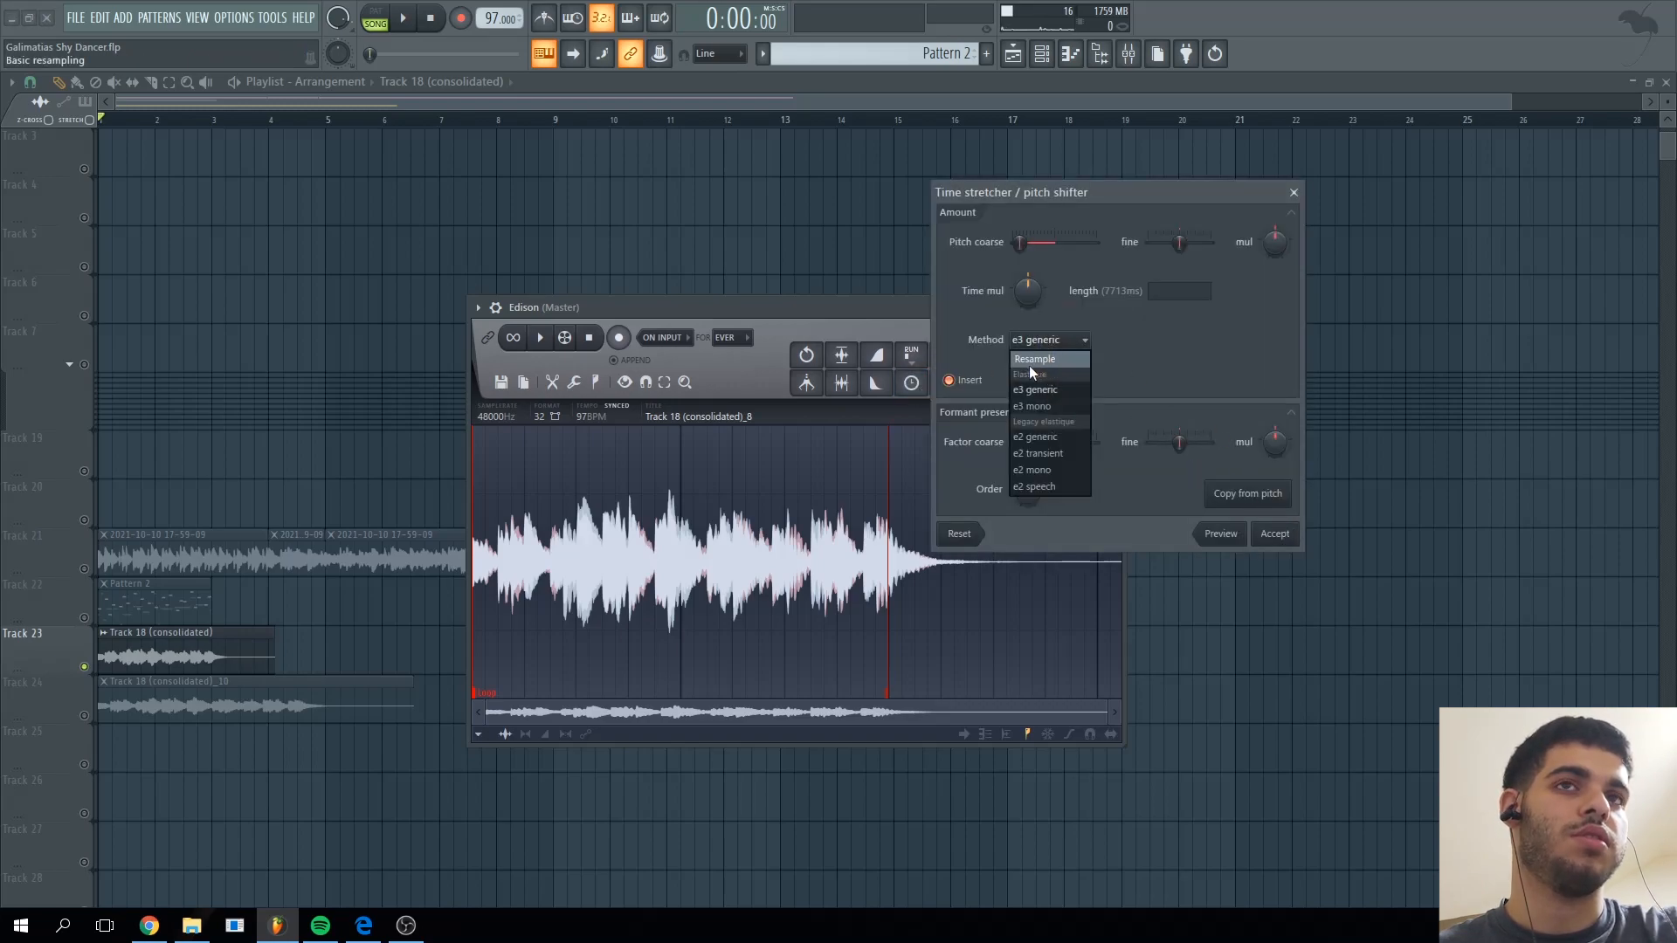
pyautogui.click(1044, 359)
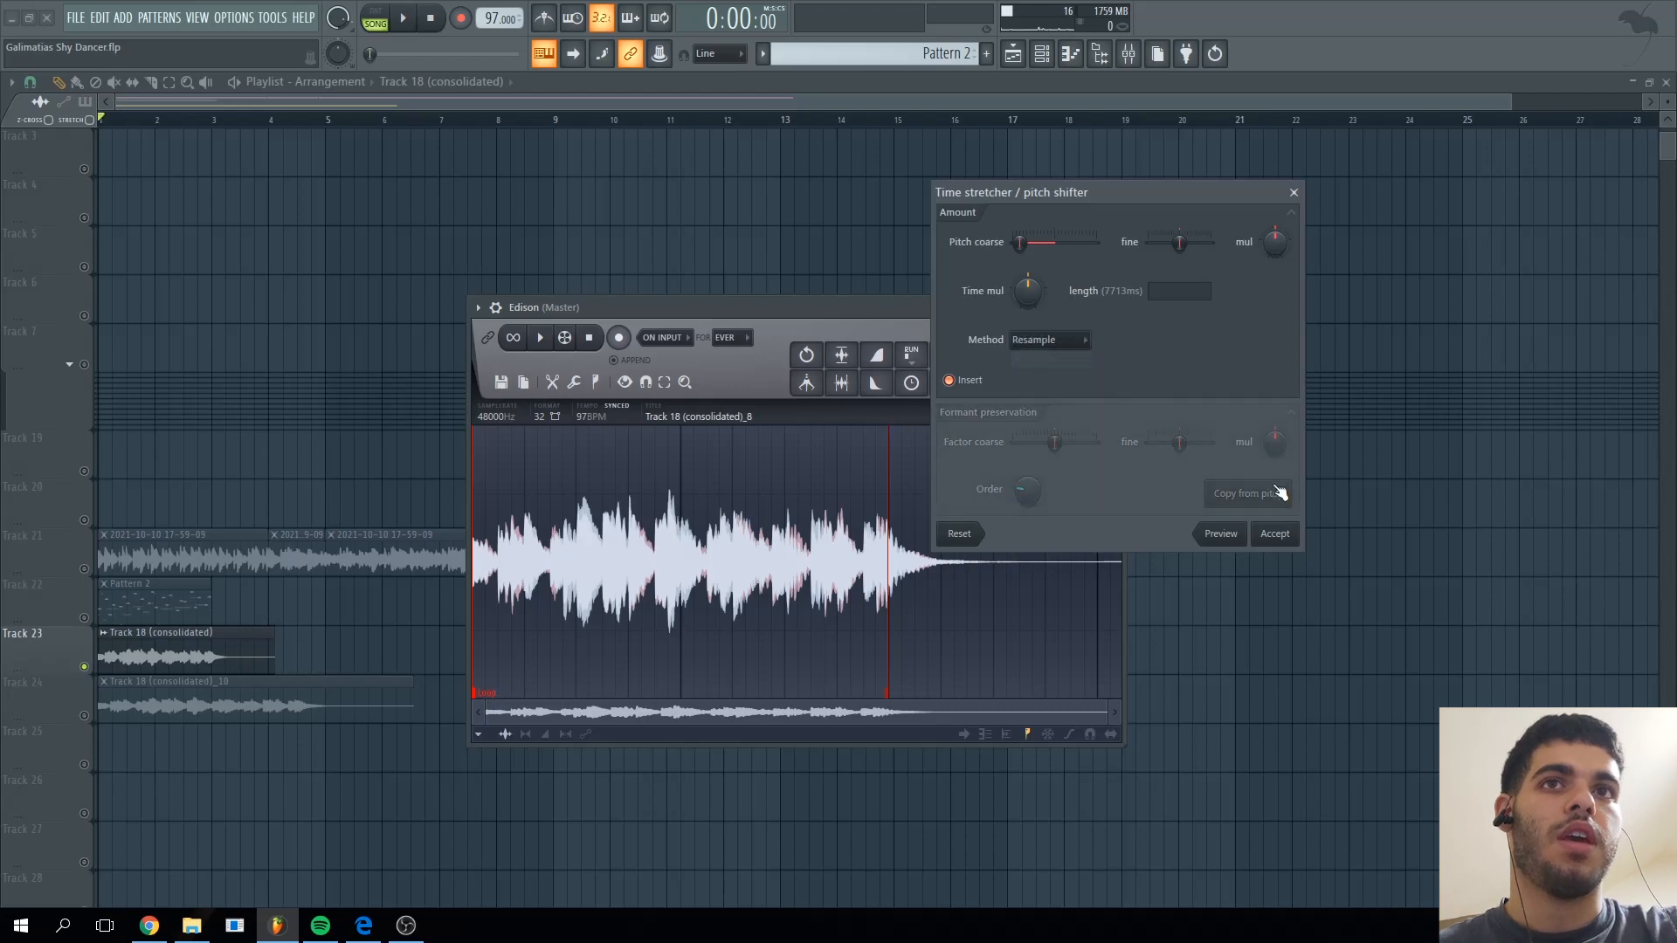
pyautogui.click(1274, 534)
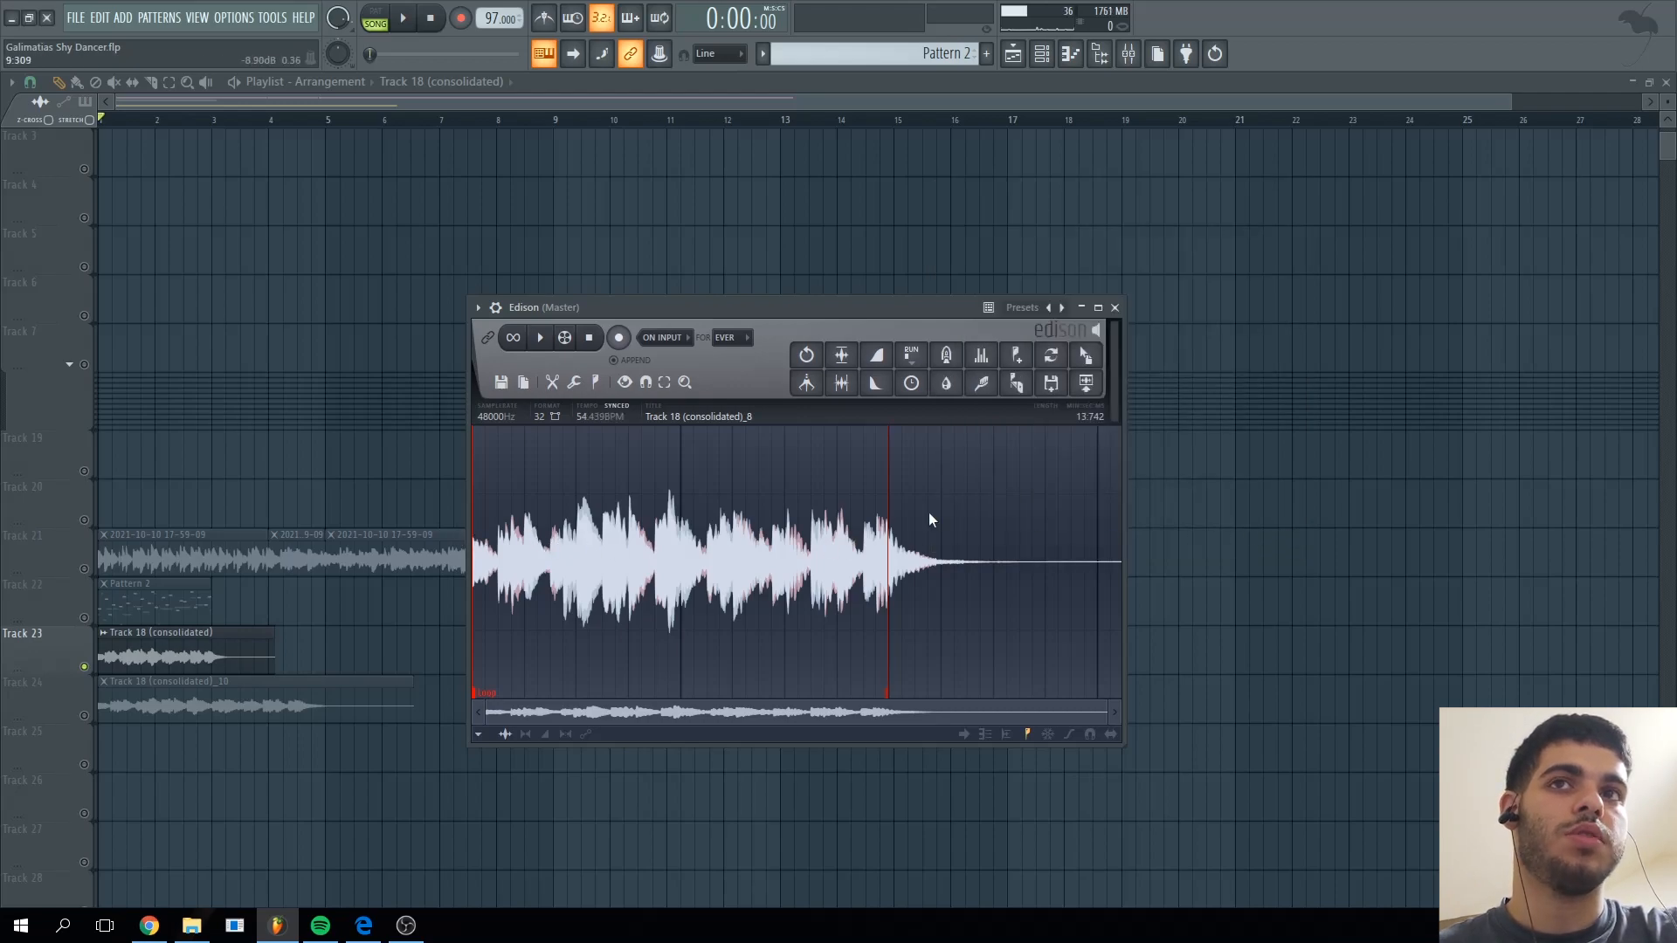
pyautogui.press('space')
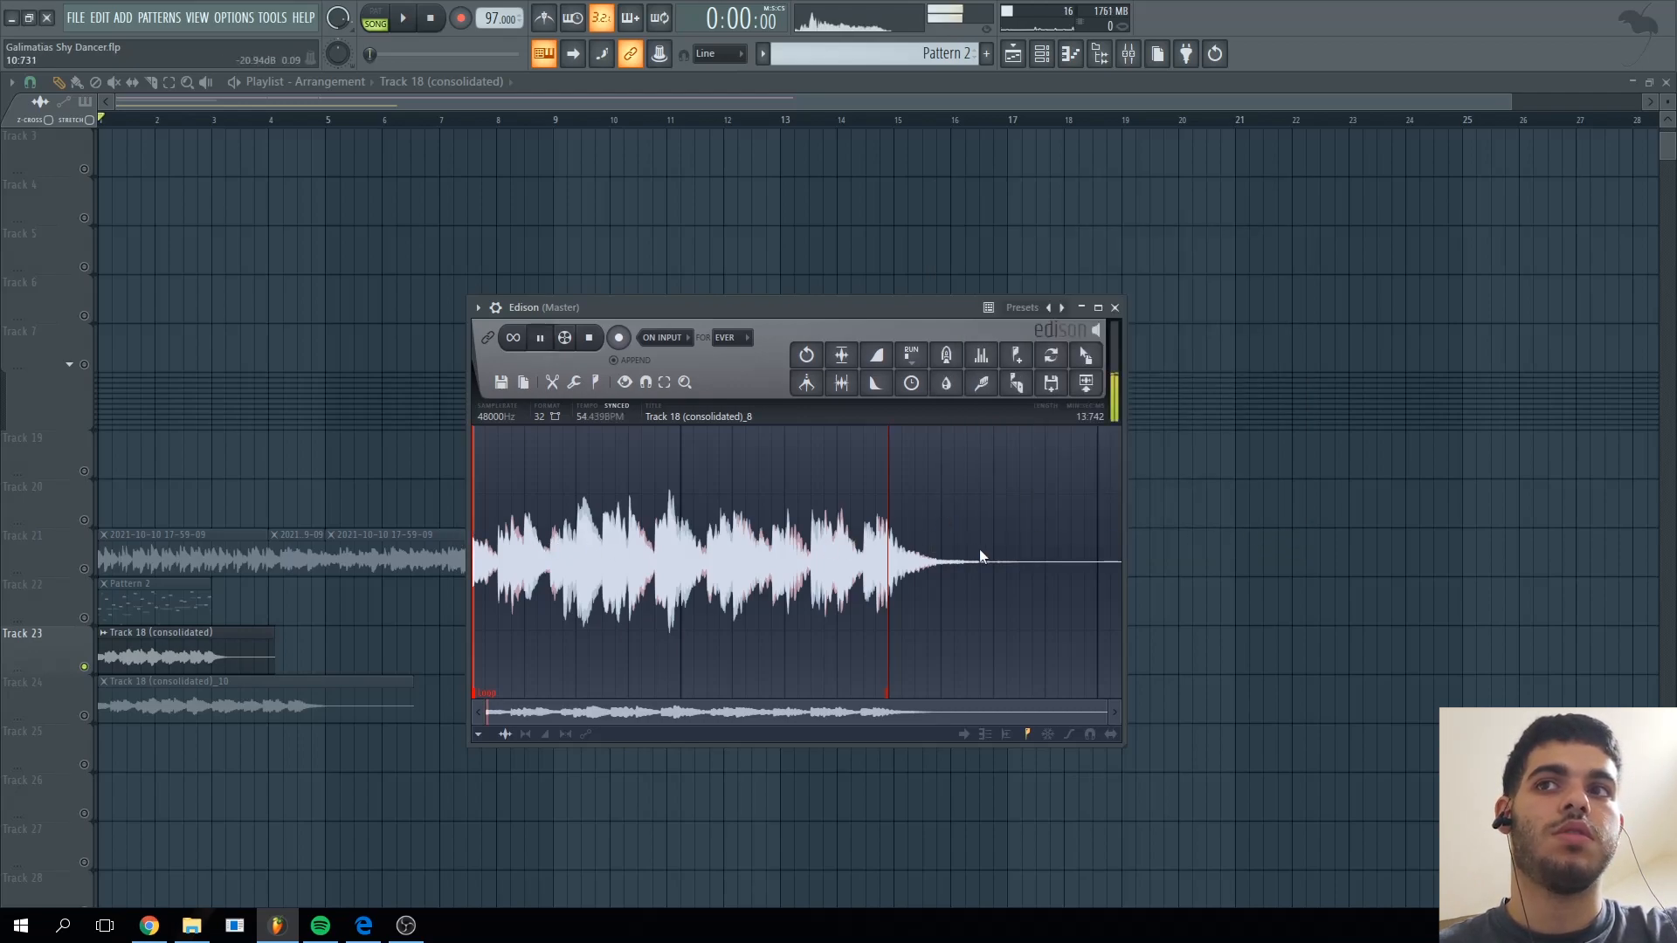
# - Stop the Edison playback, solo Track 24, play its resampled clip from the start, and bring up the mixer
pyautogui.press('space')
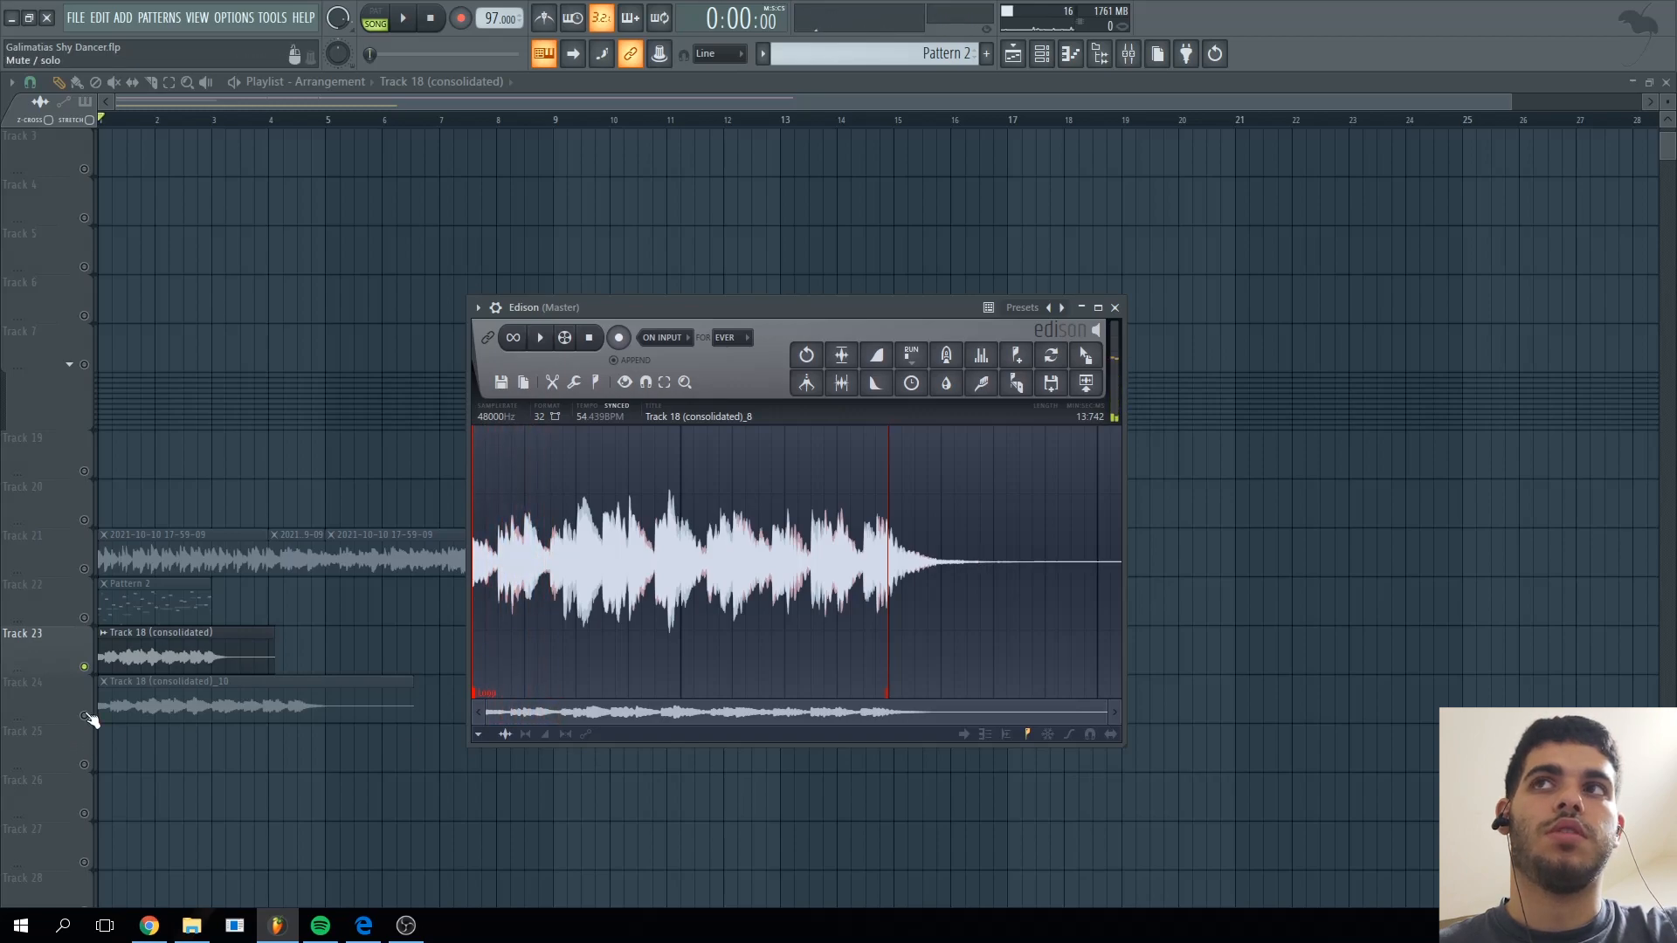
pyautogui.rightClick(85, 715)
pyautogui.click(142, 119)
pyautogui.press('space')
pyautogui.press('F9')
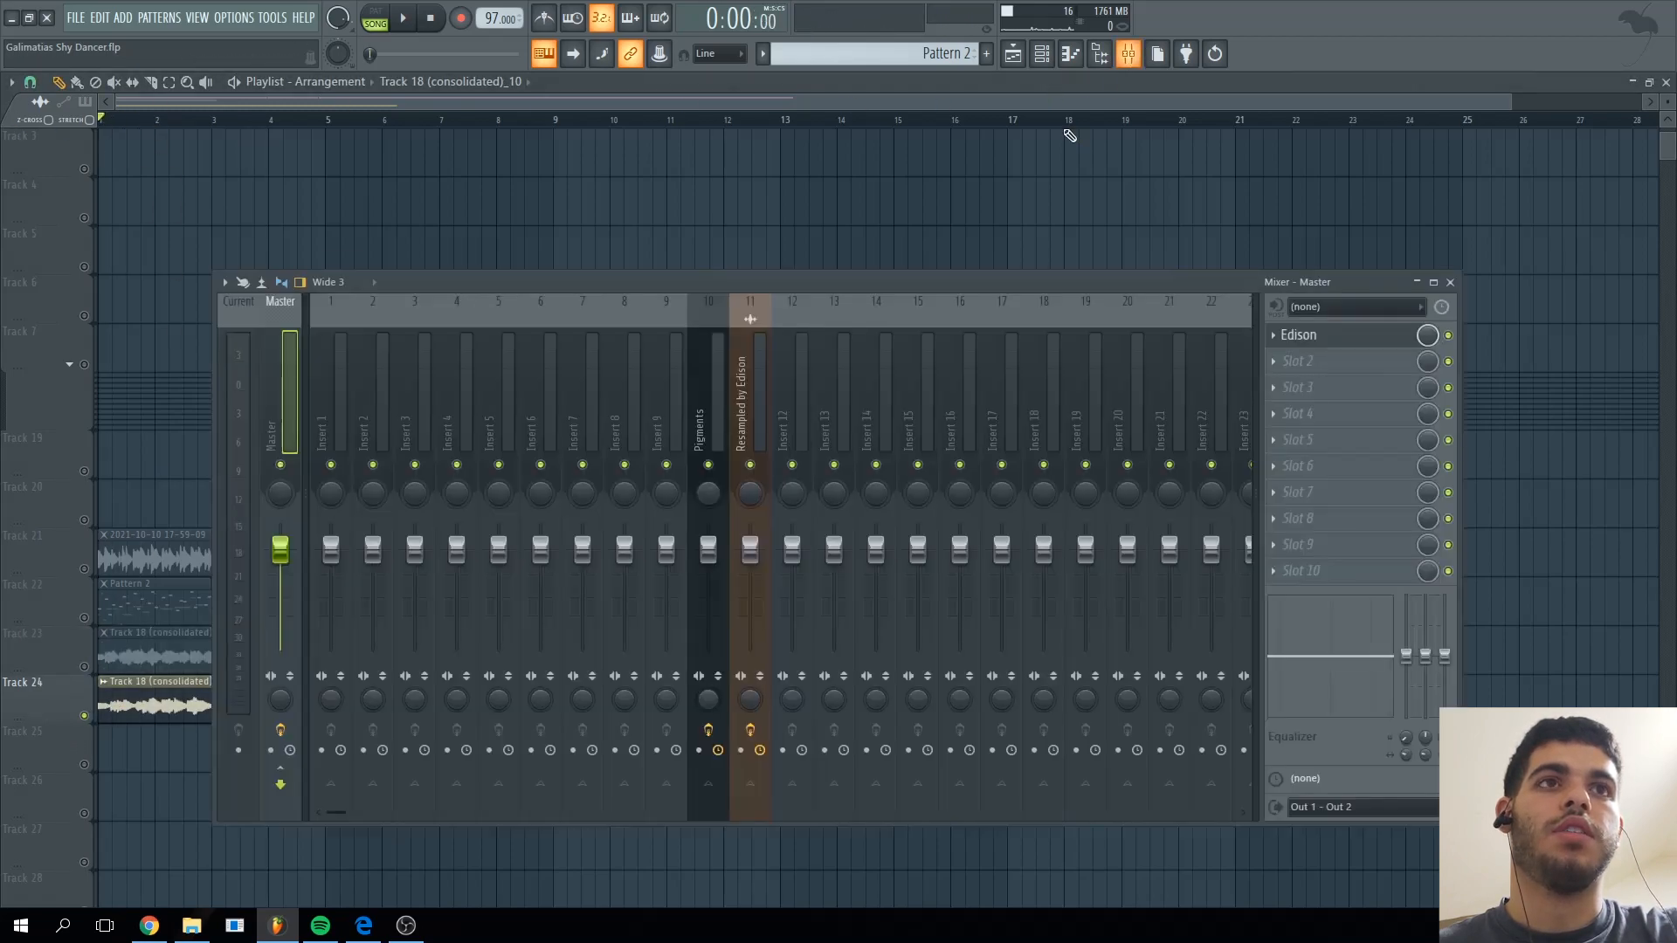
# - Review the SieQ and SPECOMP effect settings on the Resampled by Edison mixer track
pyautogui.click(749, 417)
pyautogui.click(1336, 341)
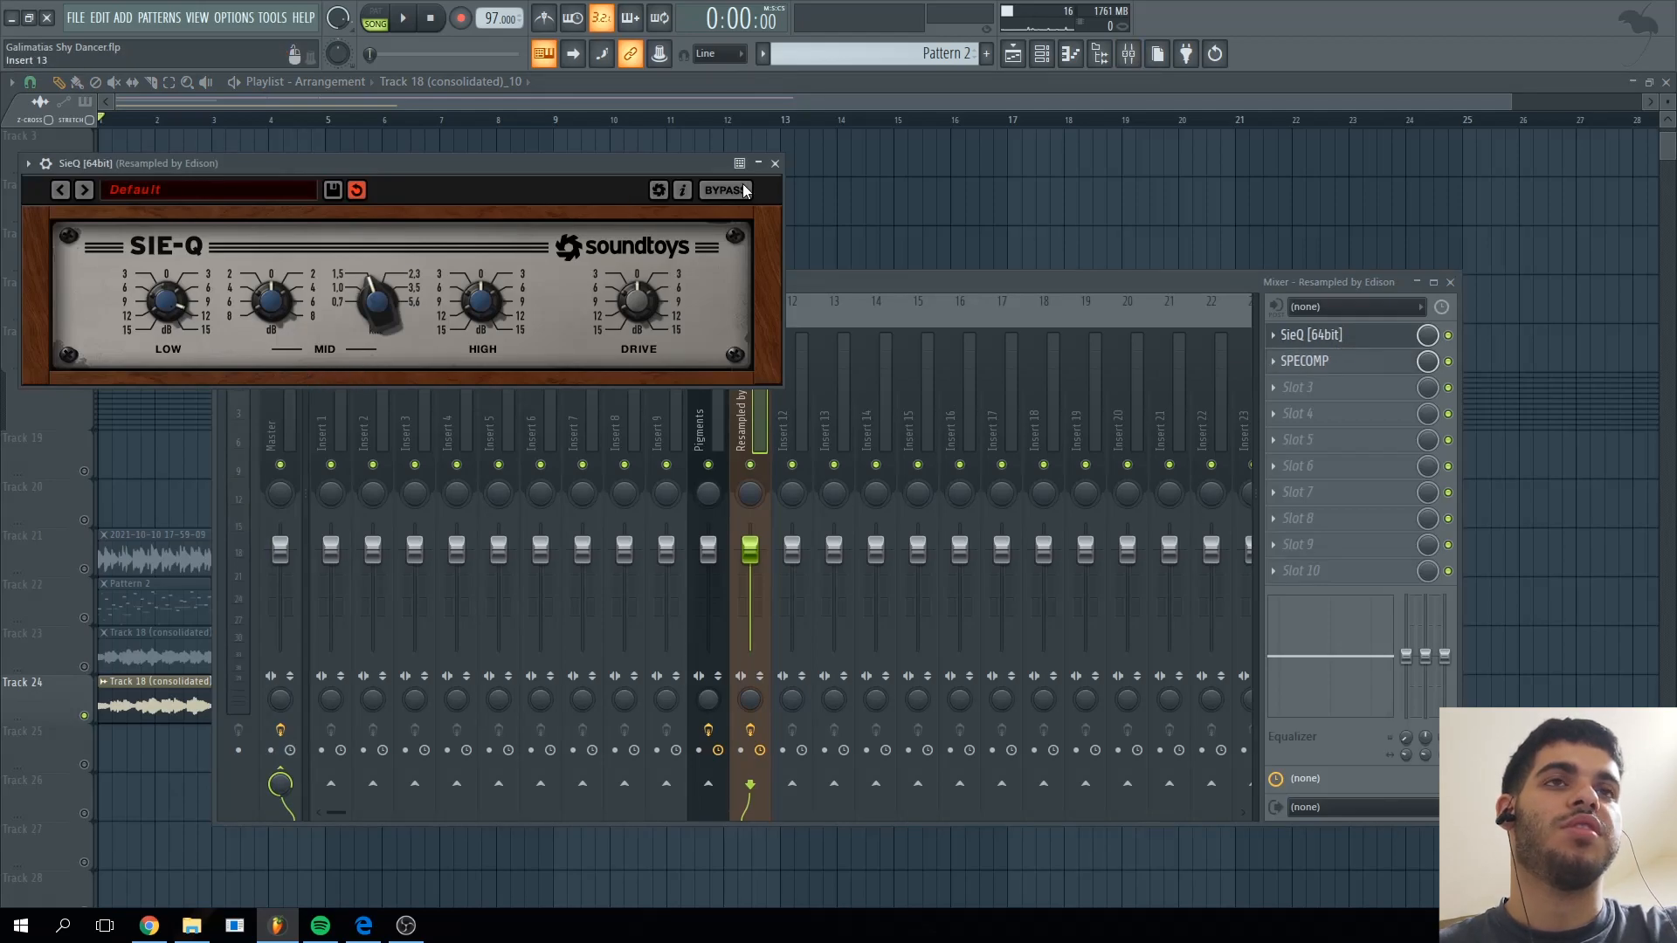
pyautogui.click(775, 163)
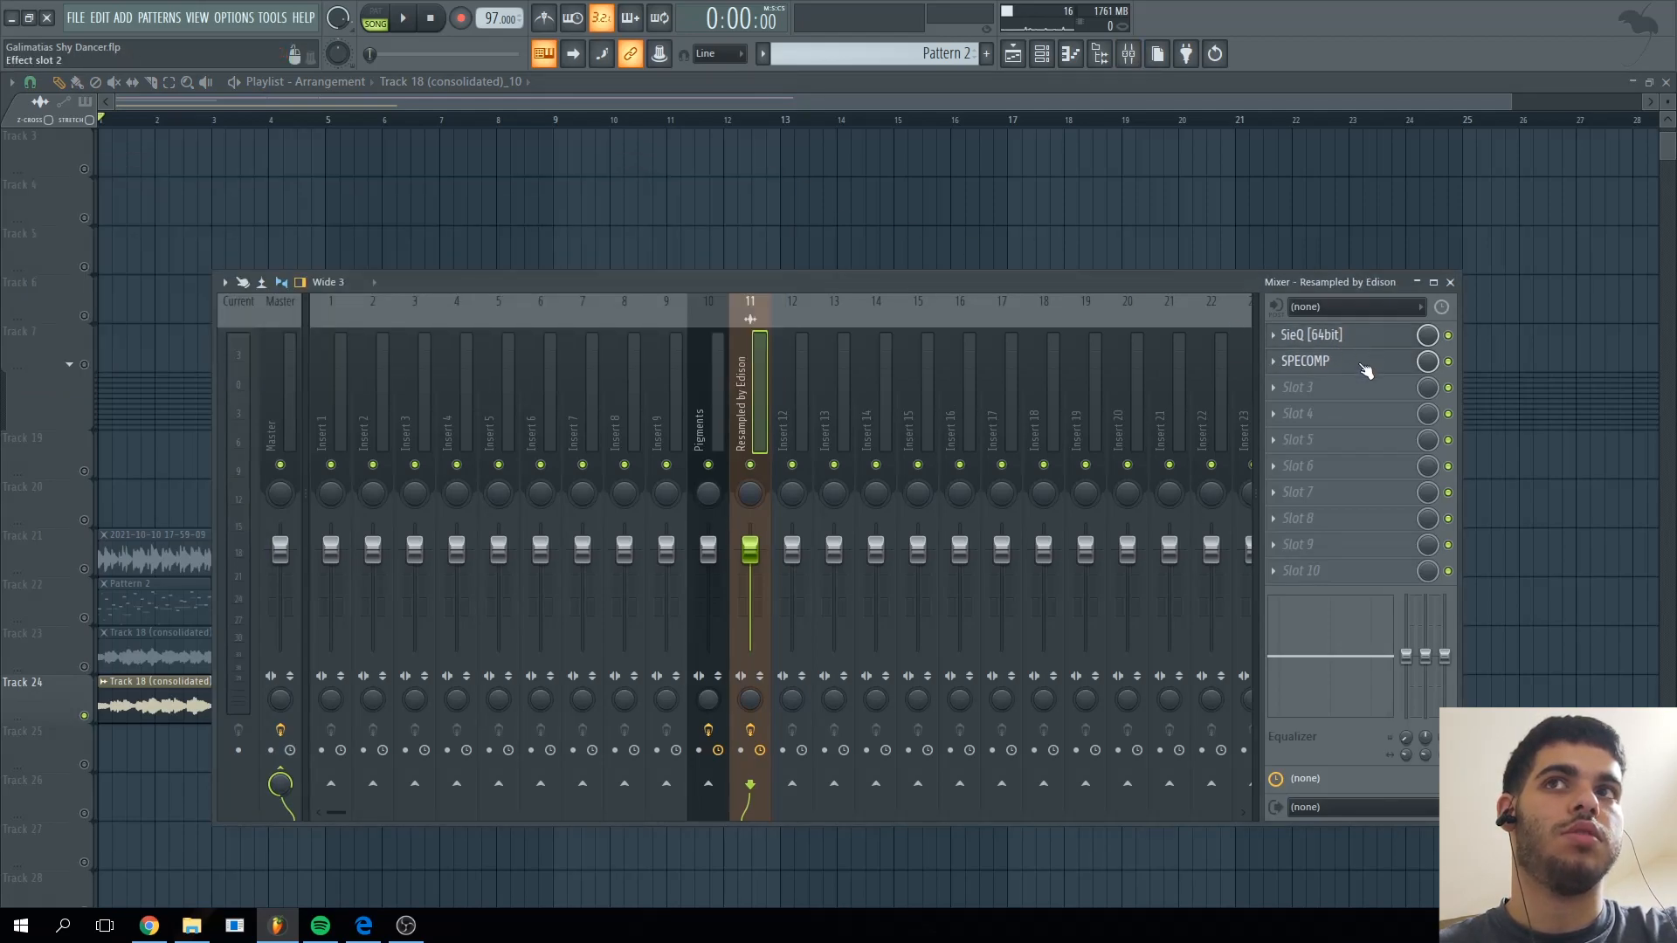
pyautogui.click(1357, 362)
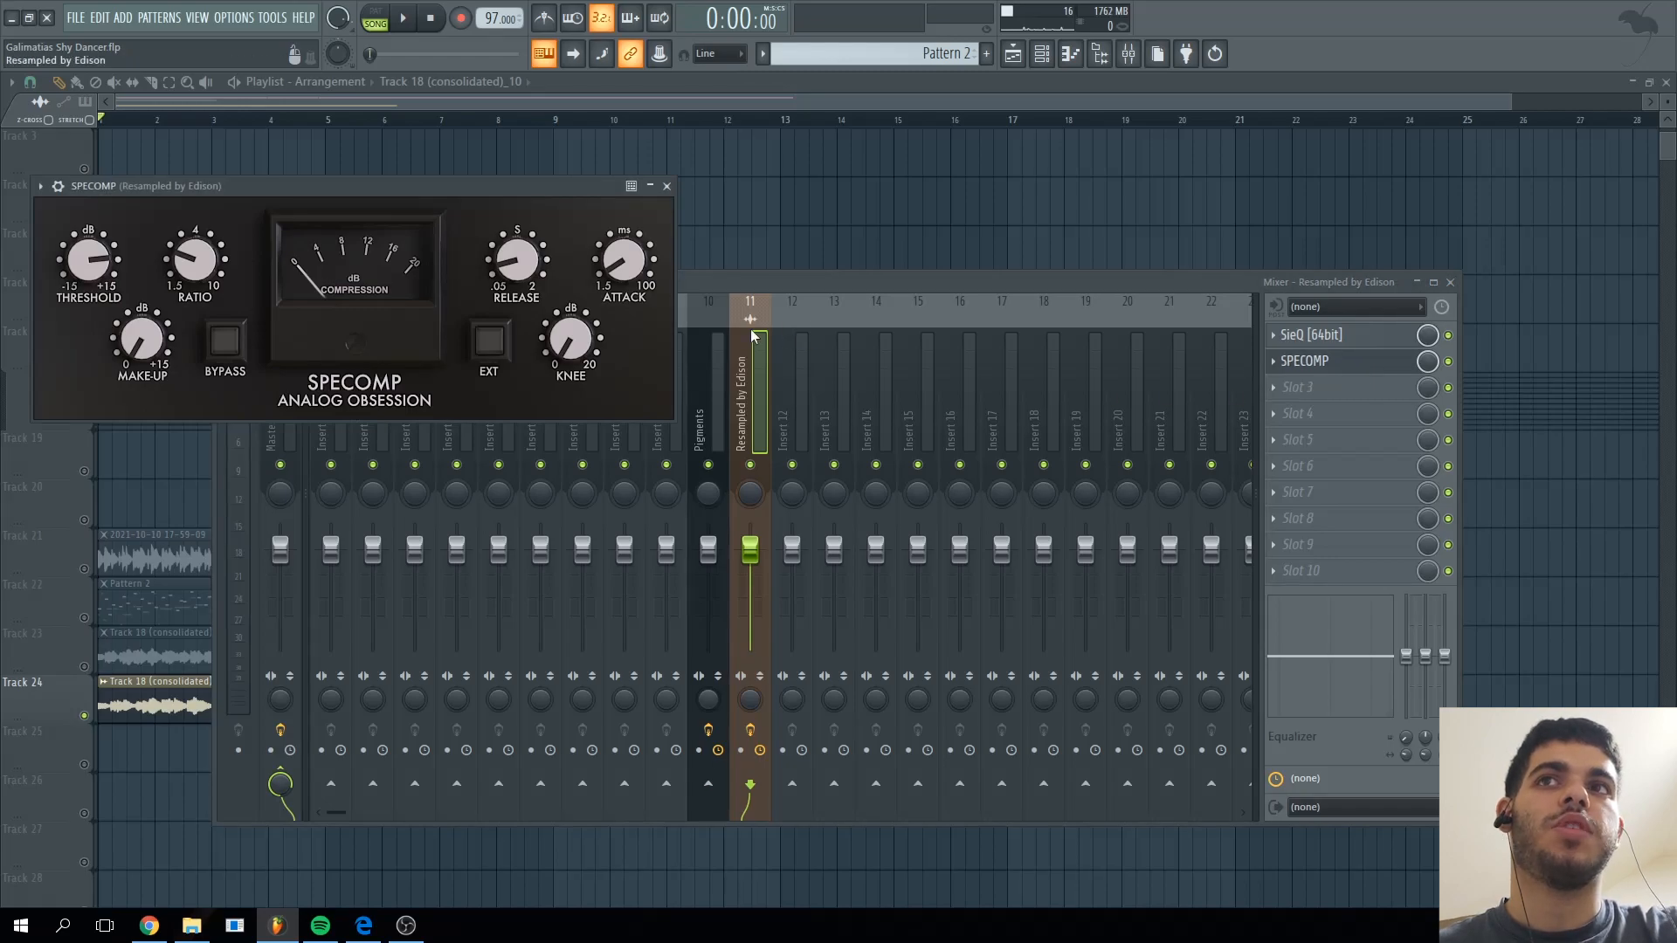
pyautogui.click(667, 186)
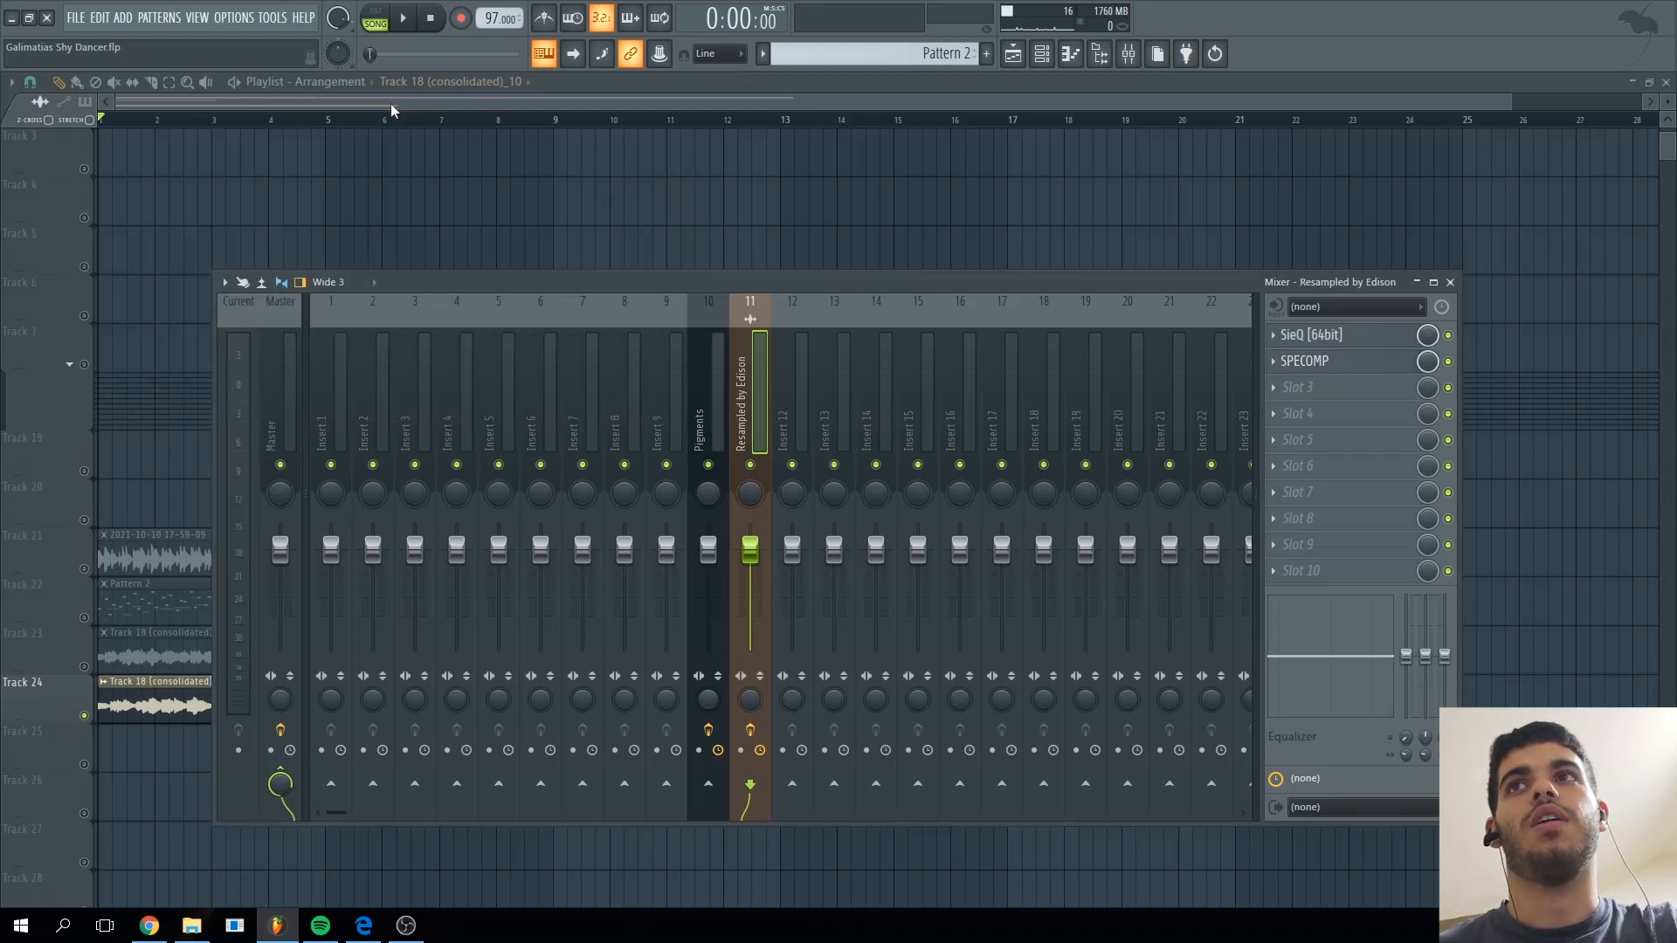
# - Play the resampled clip and toggle the SPECOMP effect on its mixer track to compare the sound
pyautogui.press('F9')
pyautogui.press('space')
pyautogui.press('F9')
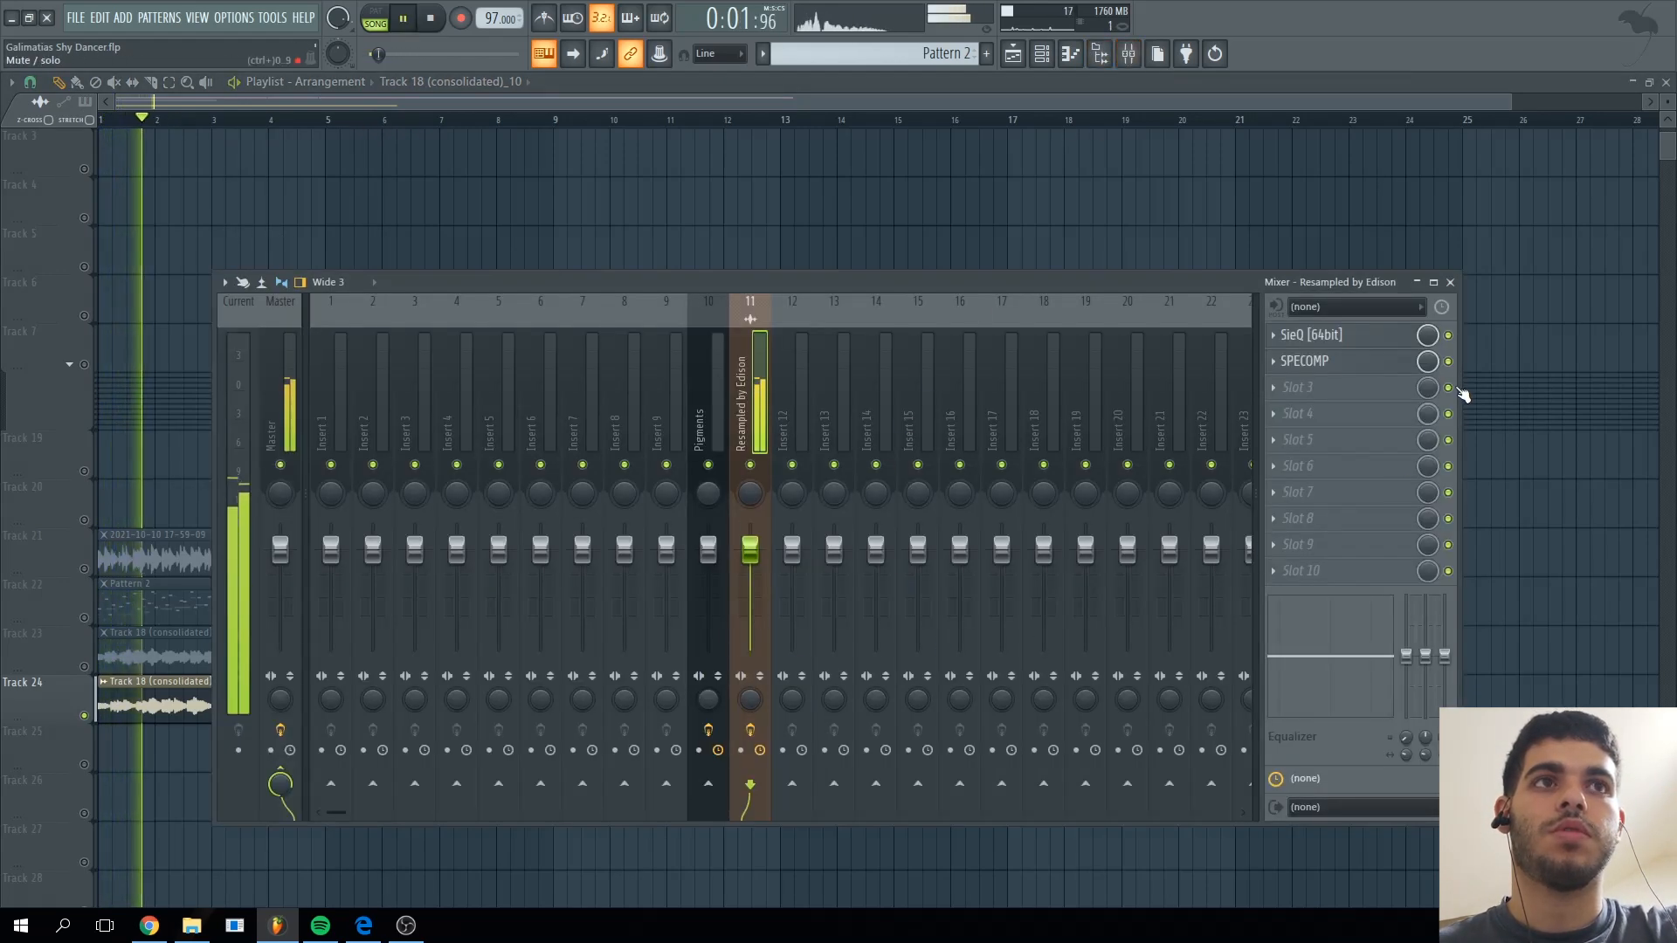
pyautogui.click(1448, 361)
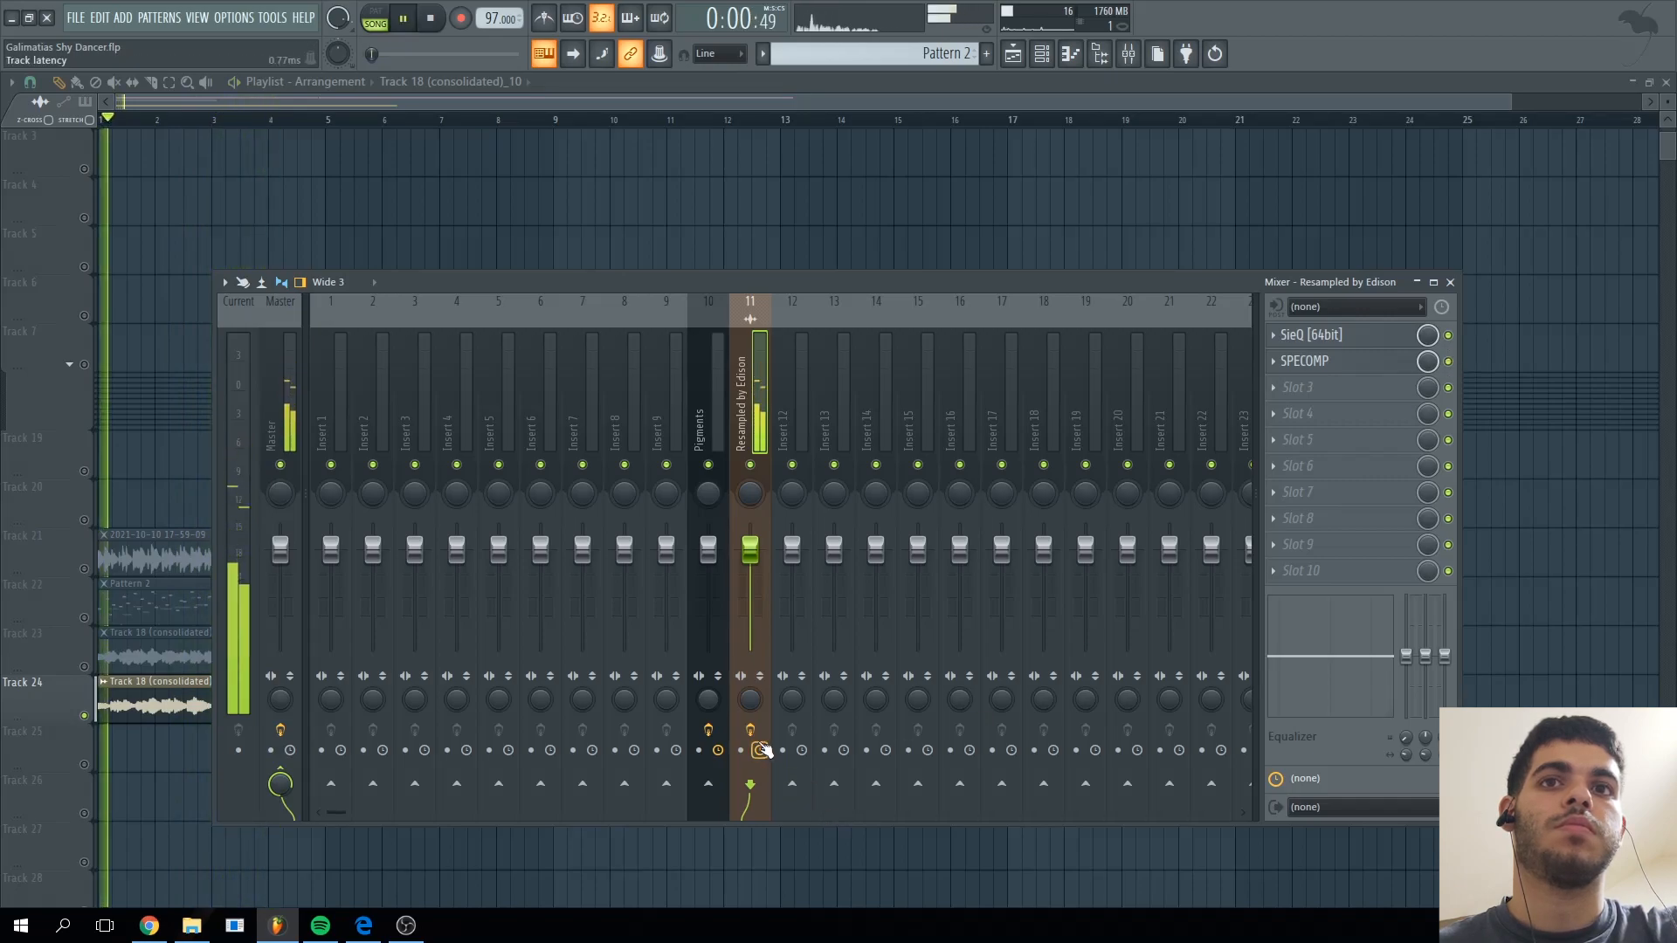
pyautogui.click(751, 730)
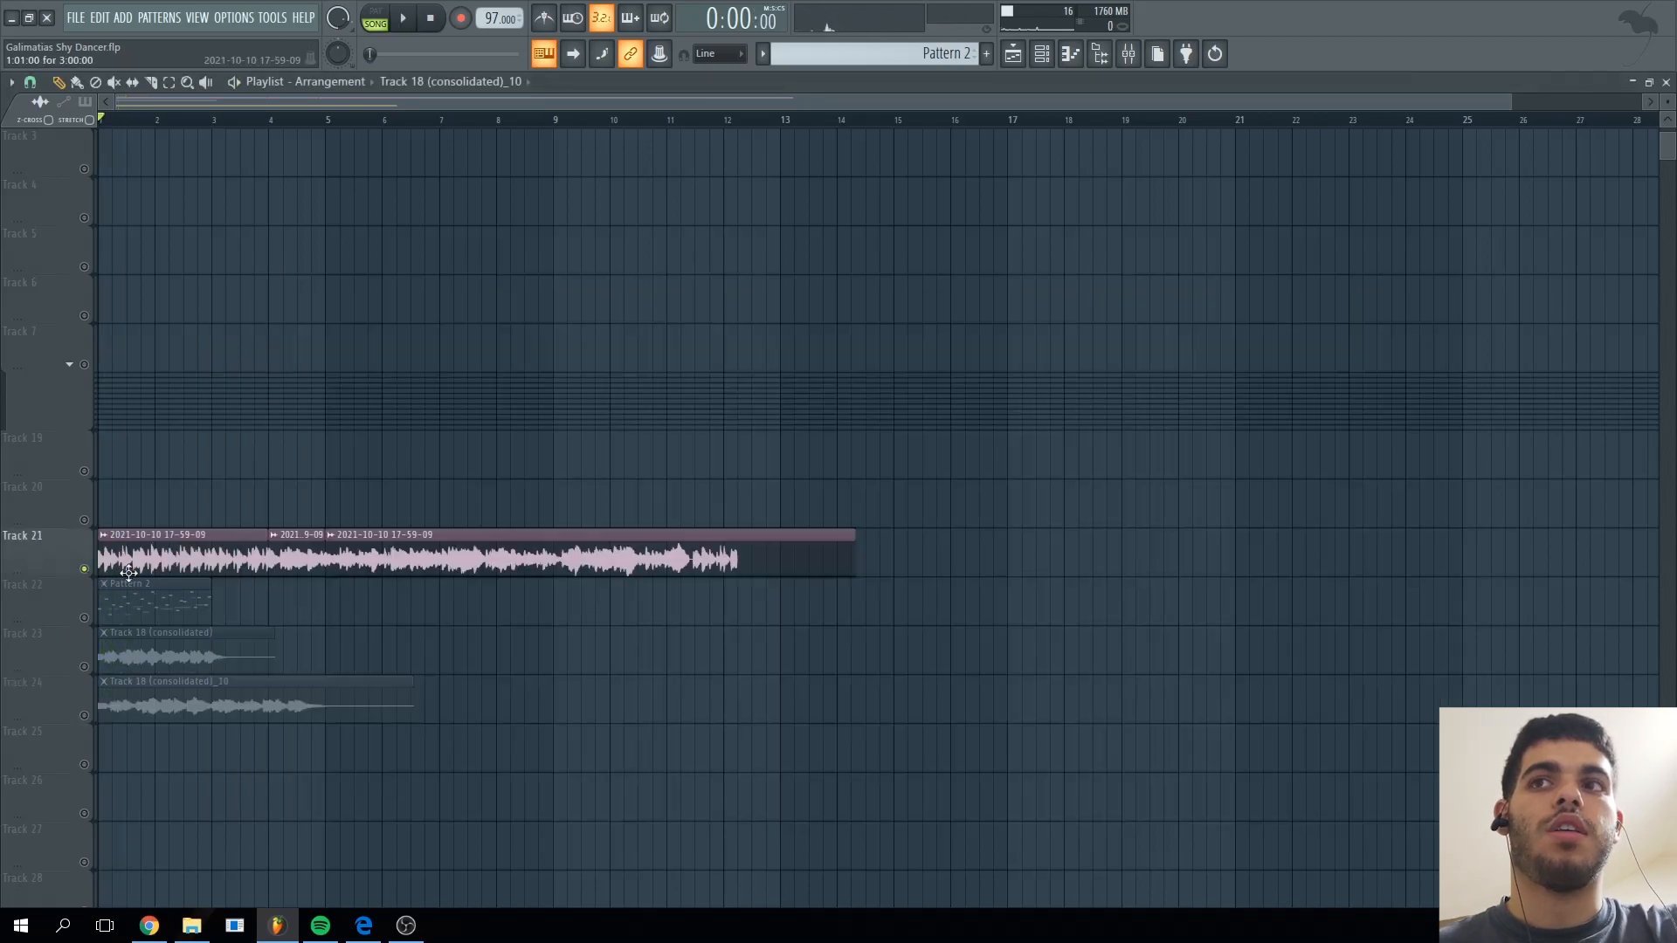
# - Audition the soloed reference recording on Track 21 from around bar 8 and again from bar 9
pyautogui.click(500, 119)
pyautogui.press('space')
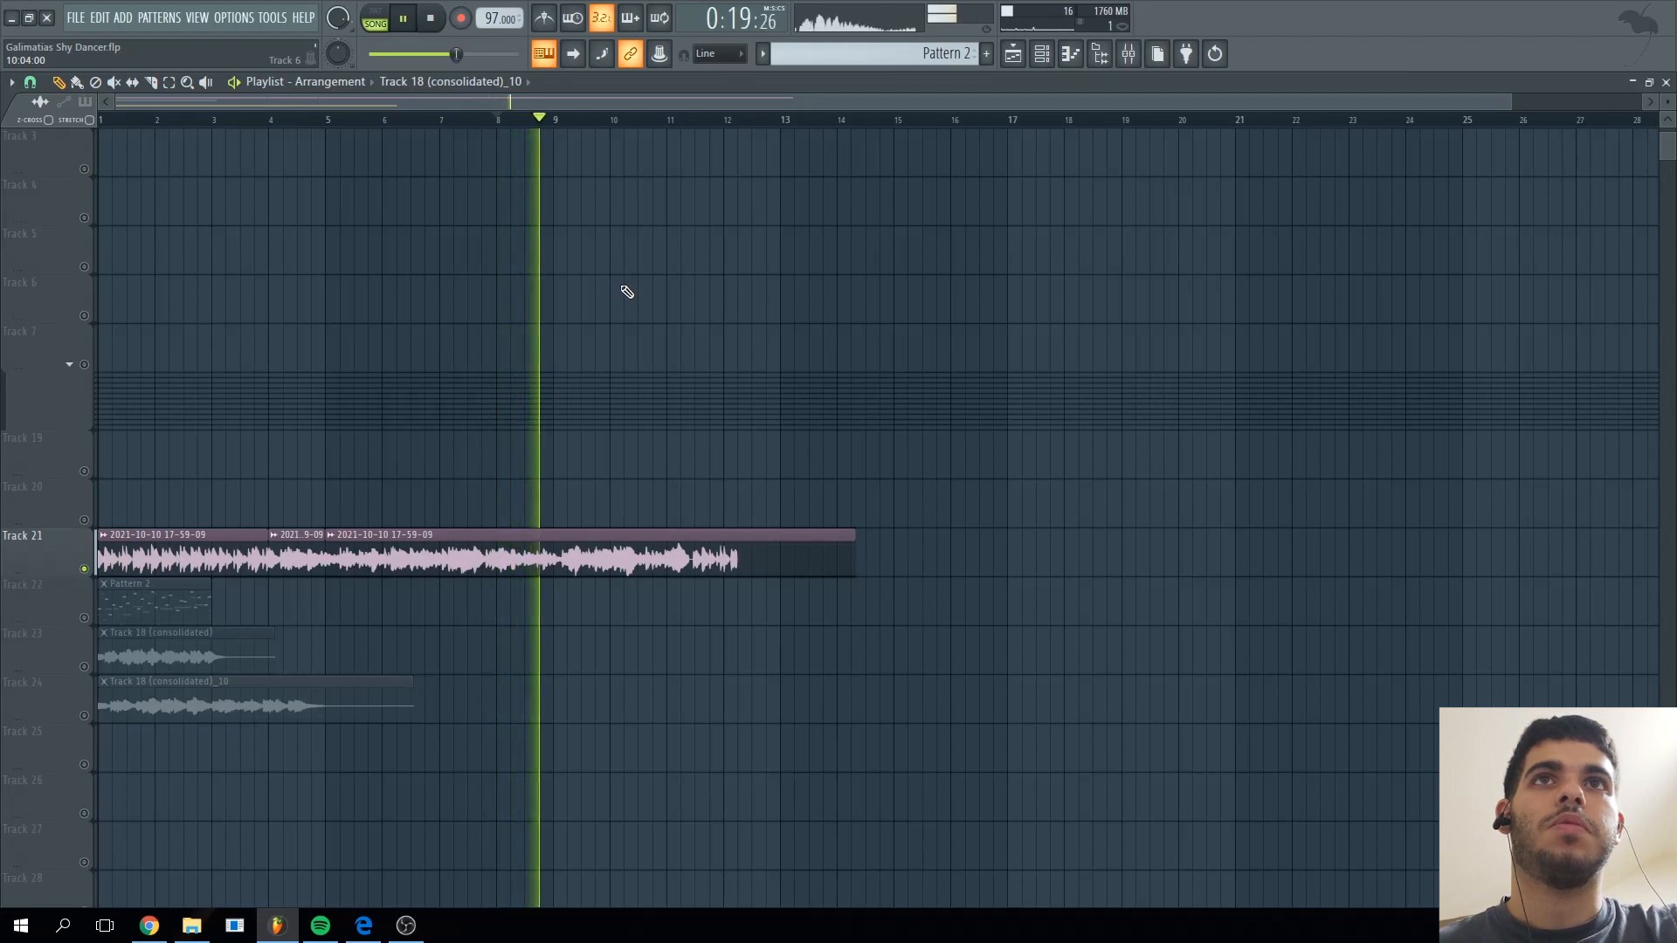
pyautogui.press('space')
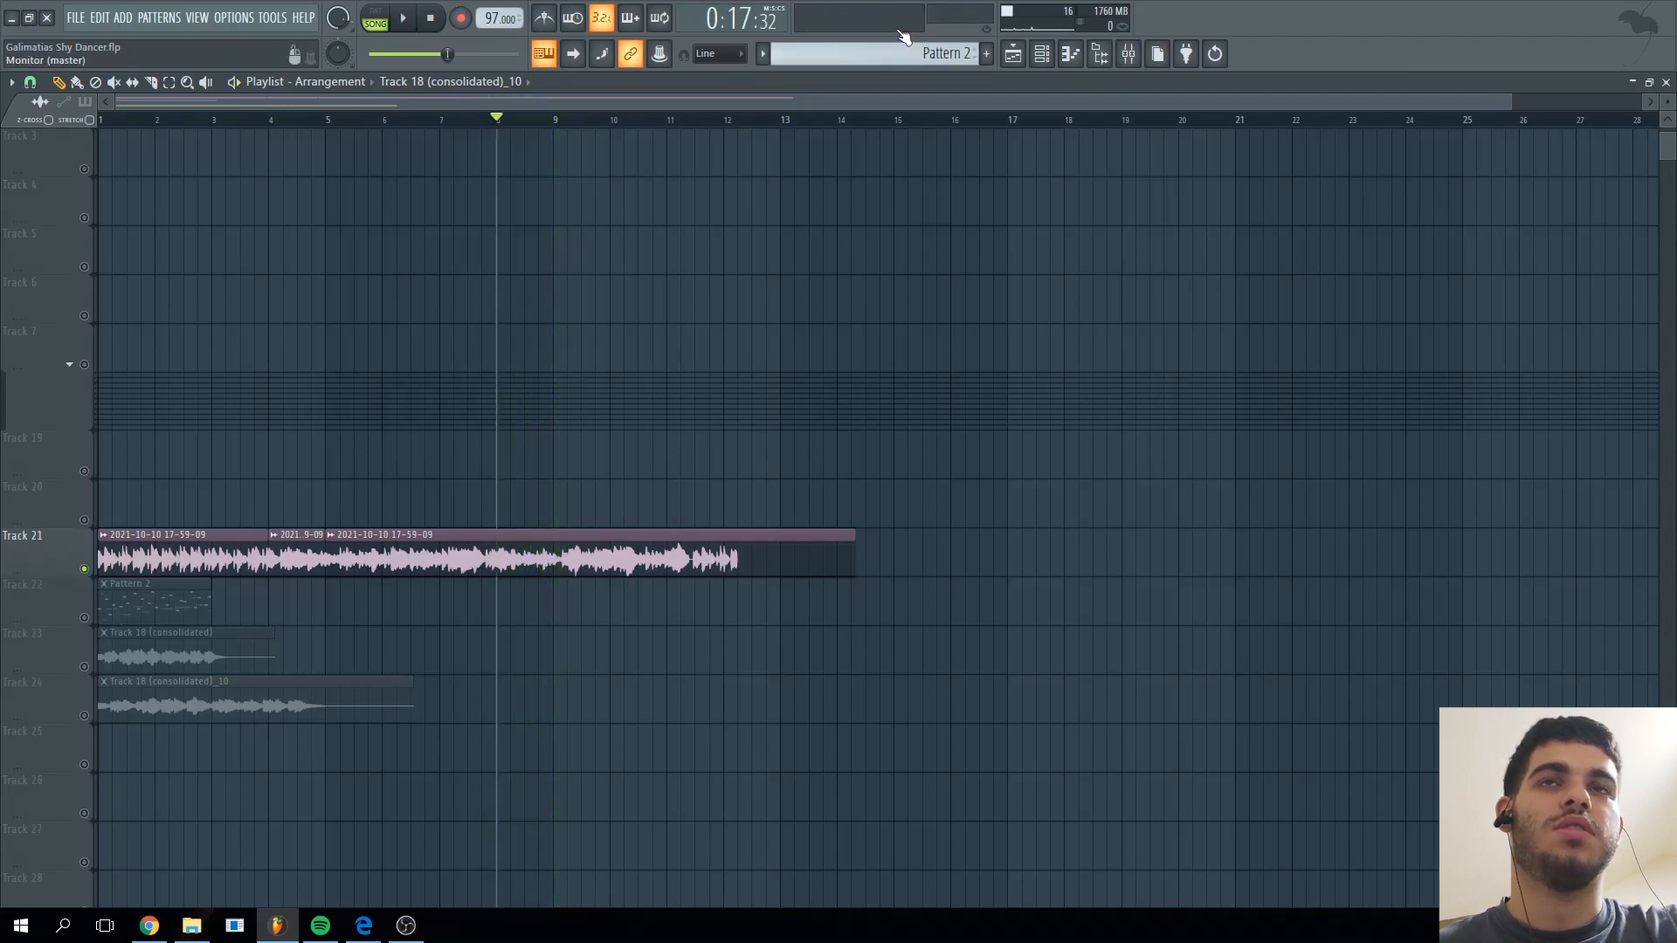
pyautogui.click(566, 123)
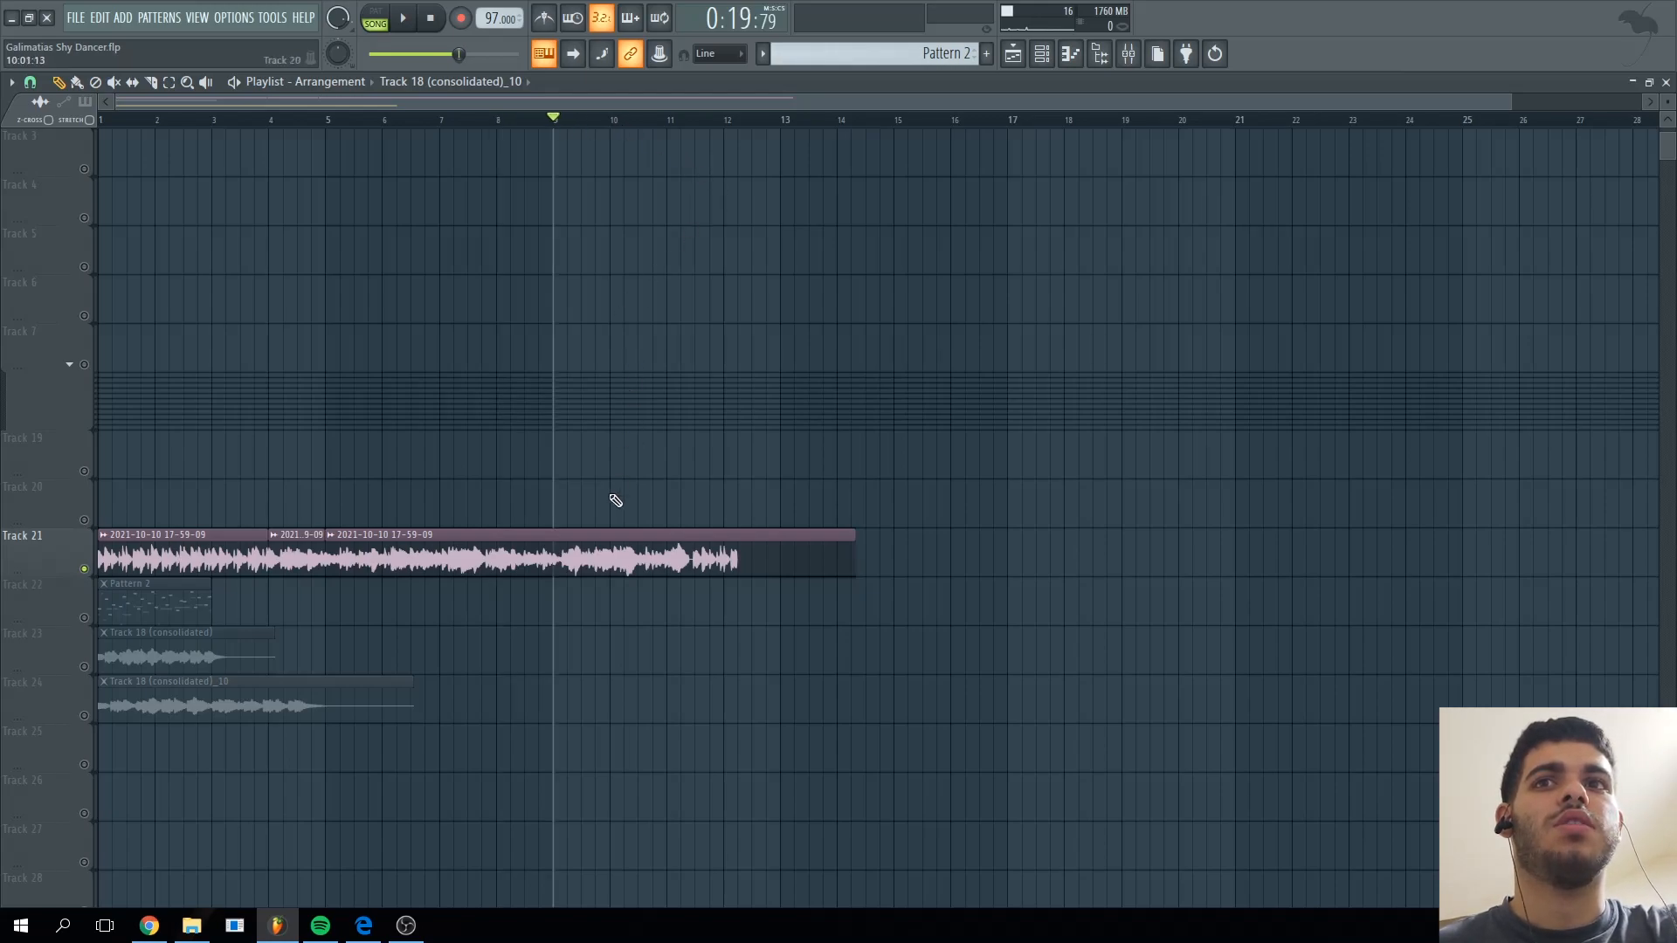
pyautogui.click(544, 563)
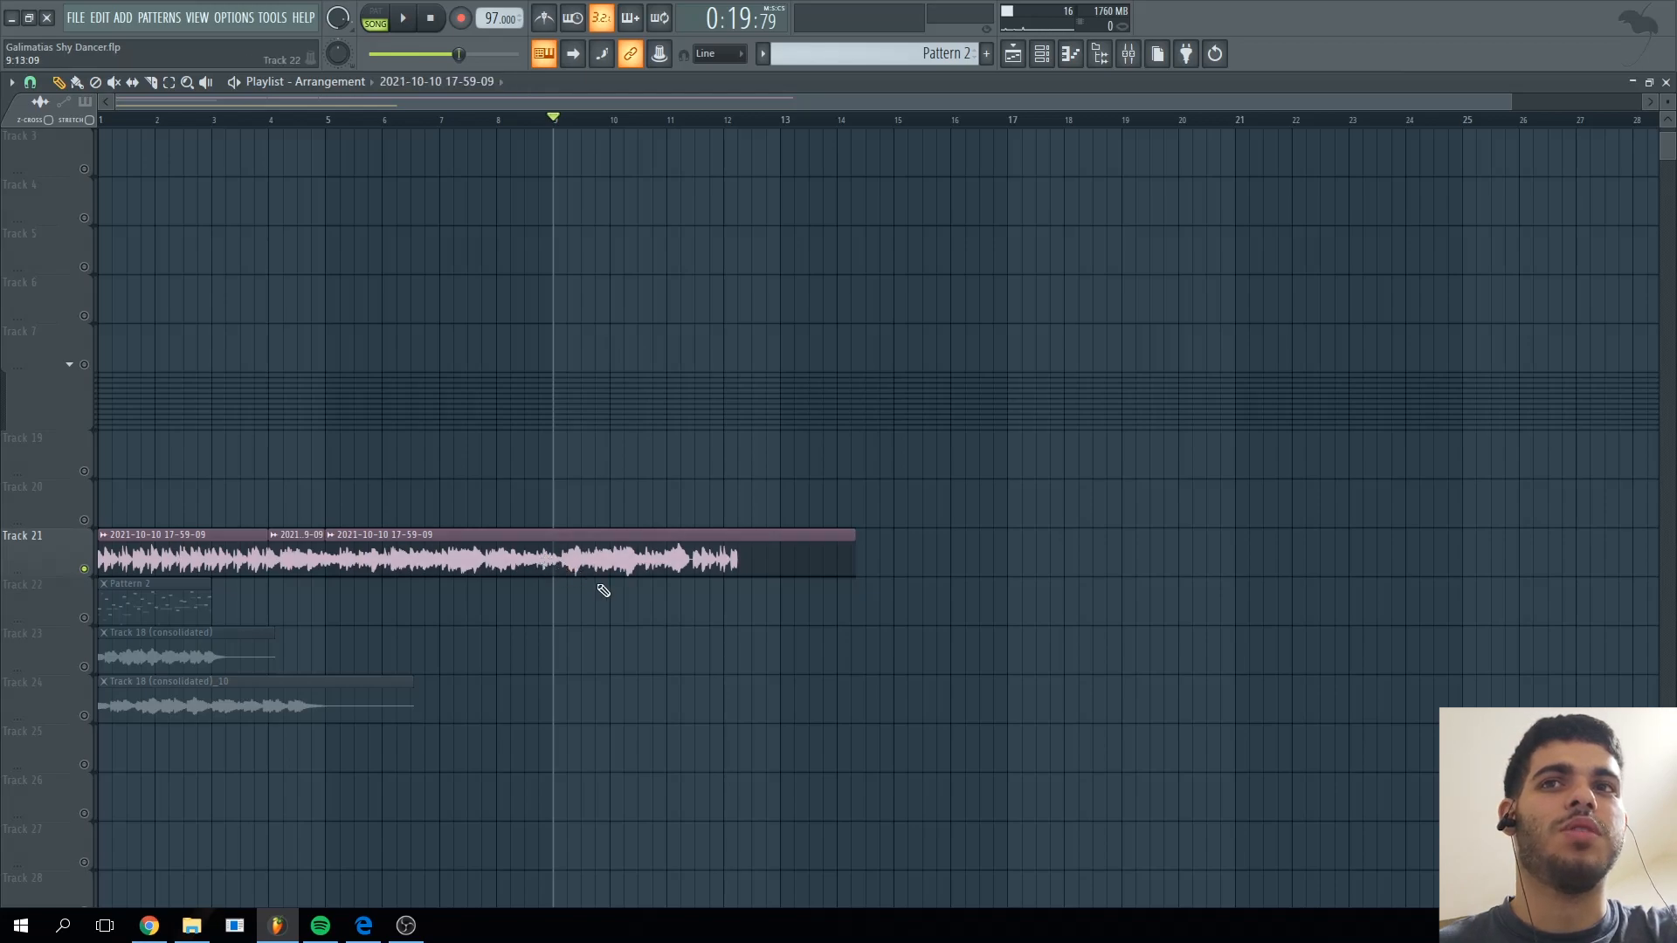
pyautogui.press('space')
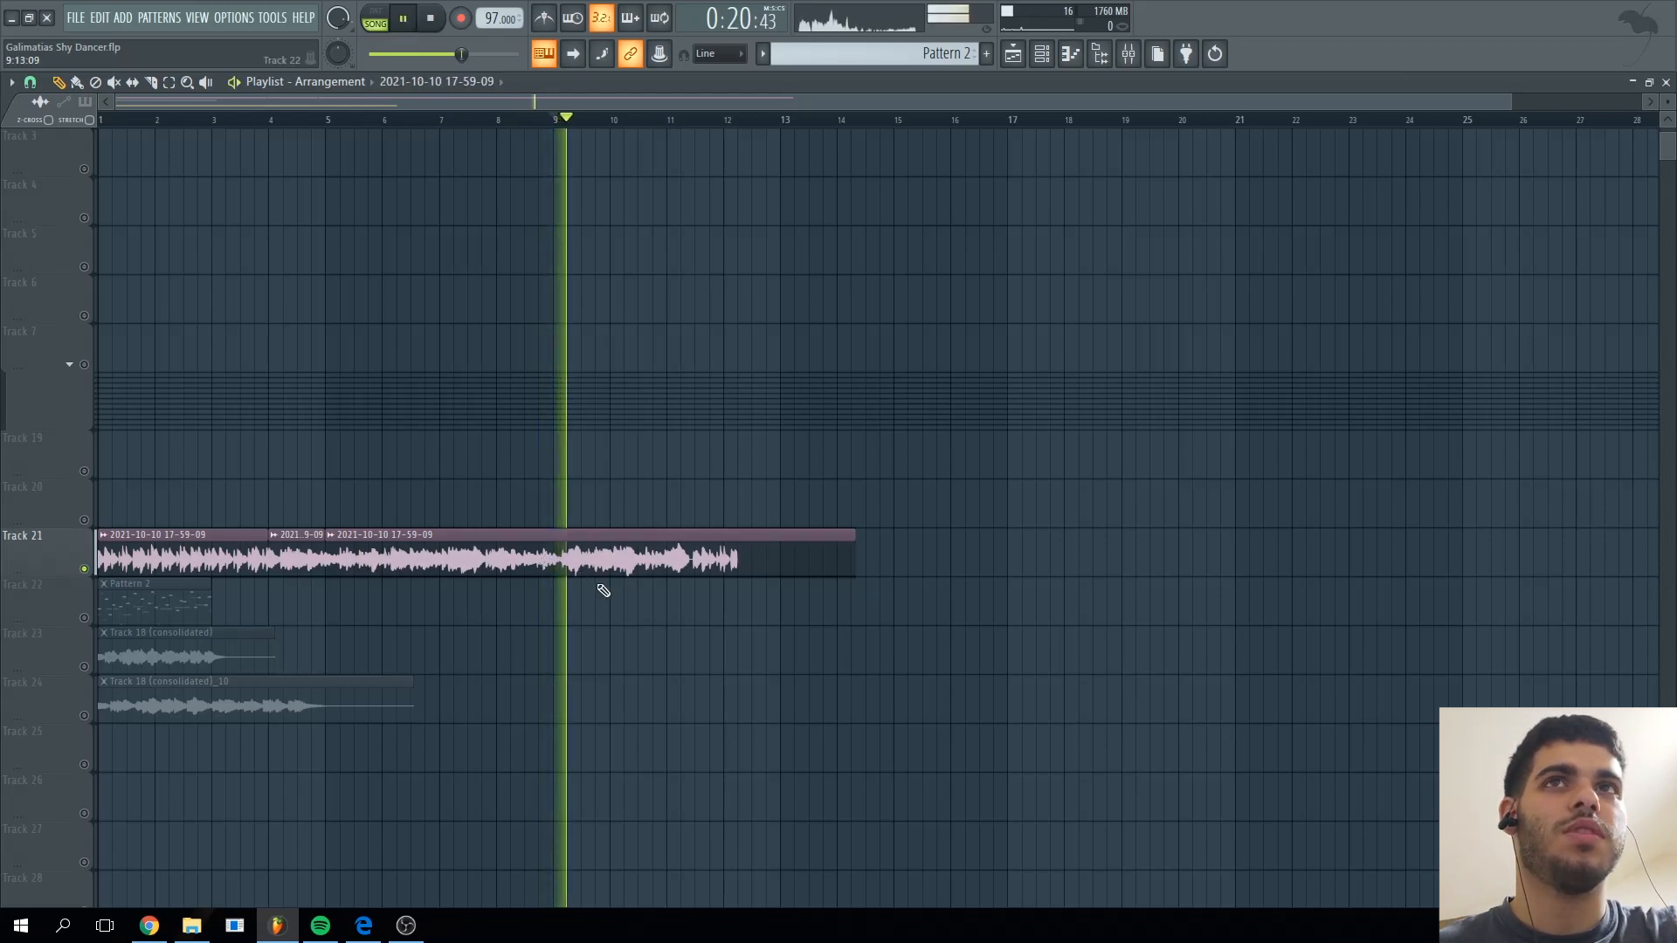
pyautogui.press('space')
# - Return the playhead to the start of the playlist and solo Track 24 with the resampled clip
pyautogui.moveTo(346, 121); pyautogui.dragTo(100, 127)
pyautogui.rightClick(84, 715)
pyautogui.click(167, 702)
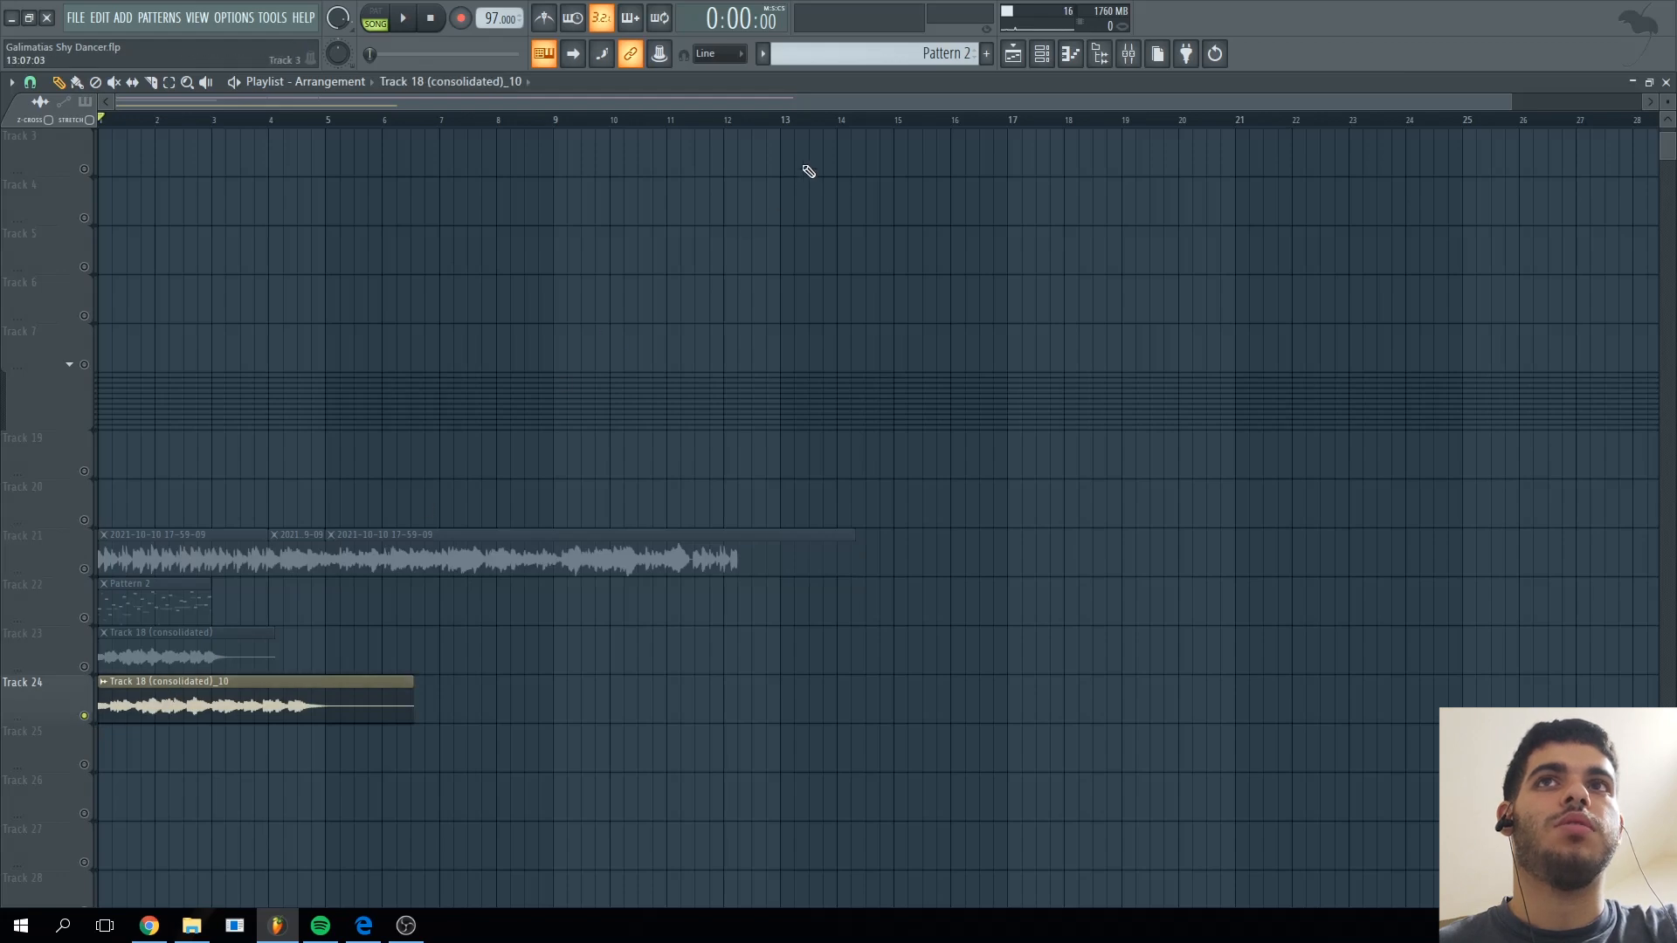
# - Check the Freak effect on the Pigments mixer track and close the mixer
pyautogui.click(1128, 53)
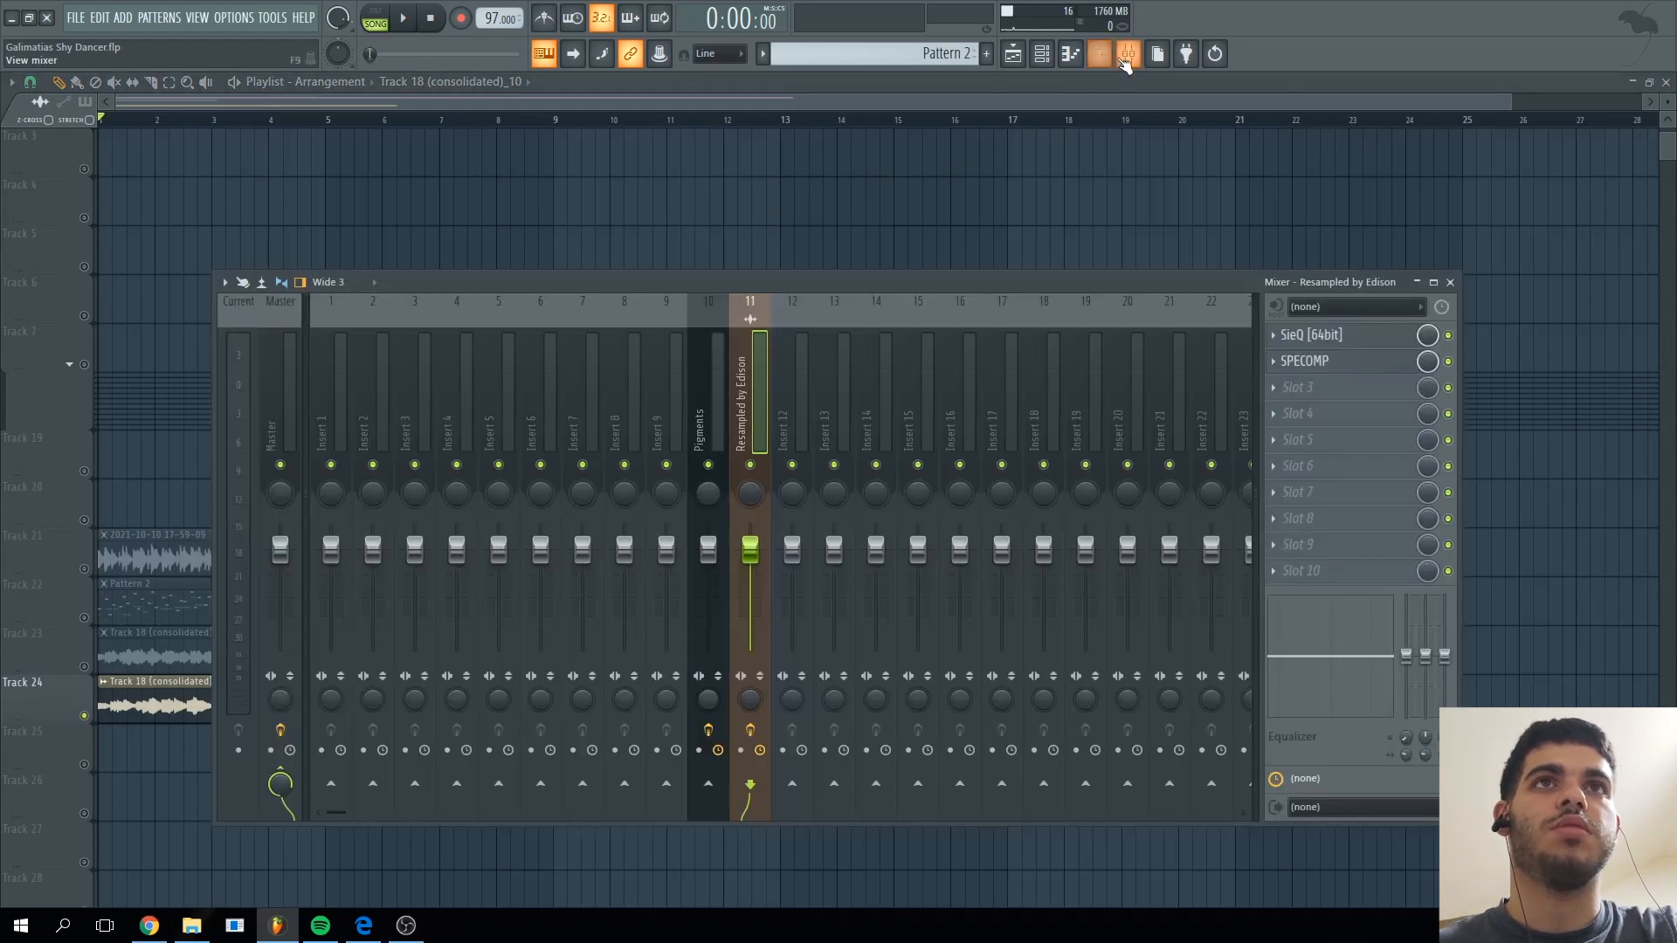
pyautogui.click(699, 410)
pyautogui.click(1336, 360)
pyautogui.click(1336, 361)
pyautogui.click(1448, 283)
# - Play the resampled clip on Track 24 and zoom in on the playlist timeline to listen from near bar 2
pyautogui.press('space')
pyautogui.press('space')
pyautogui.moveTo(1504, 103); pyautogui.dragTo(705, 328)
pyautogui.click(222, 120)
pyautogui.press('space')
pyautogui.press('space')
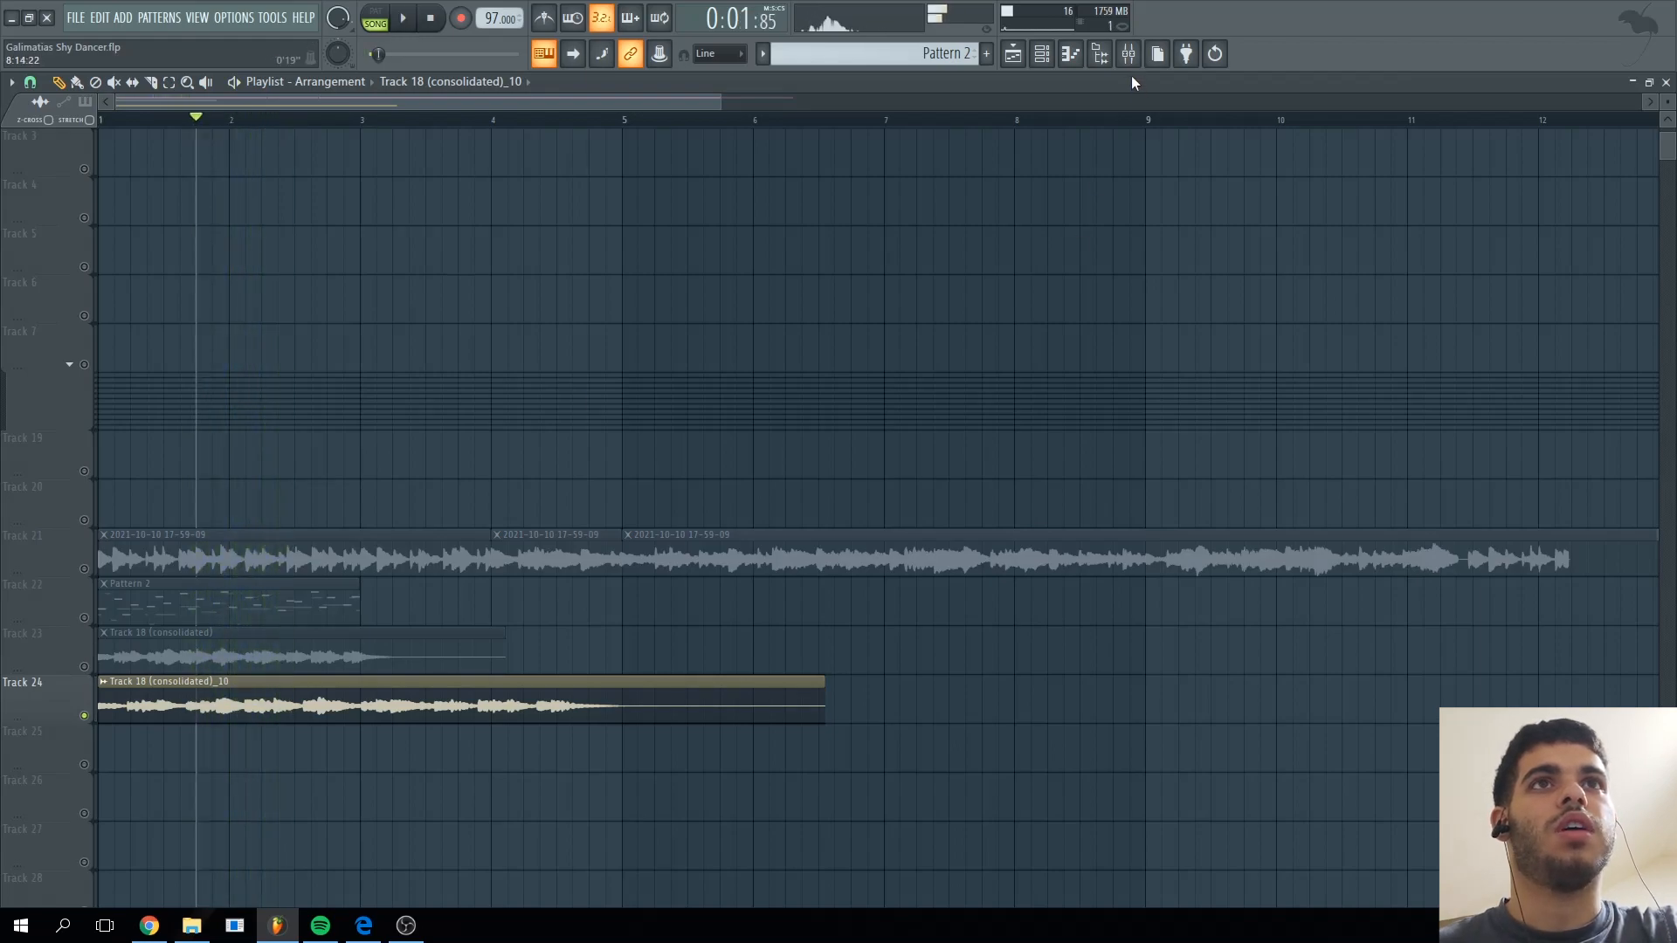
# - Review the PhoenixVerb settings on the Pigments mixer track, close the mixer, and listen to Track 24's resampled clip
pyautogui.click(1130, 58)
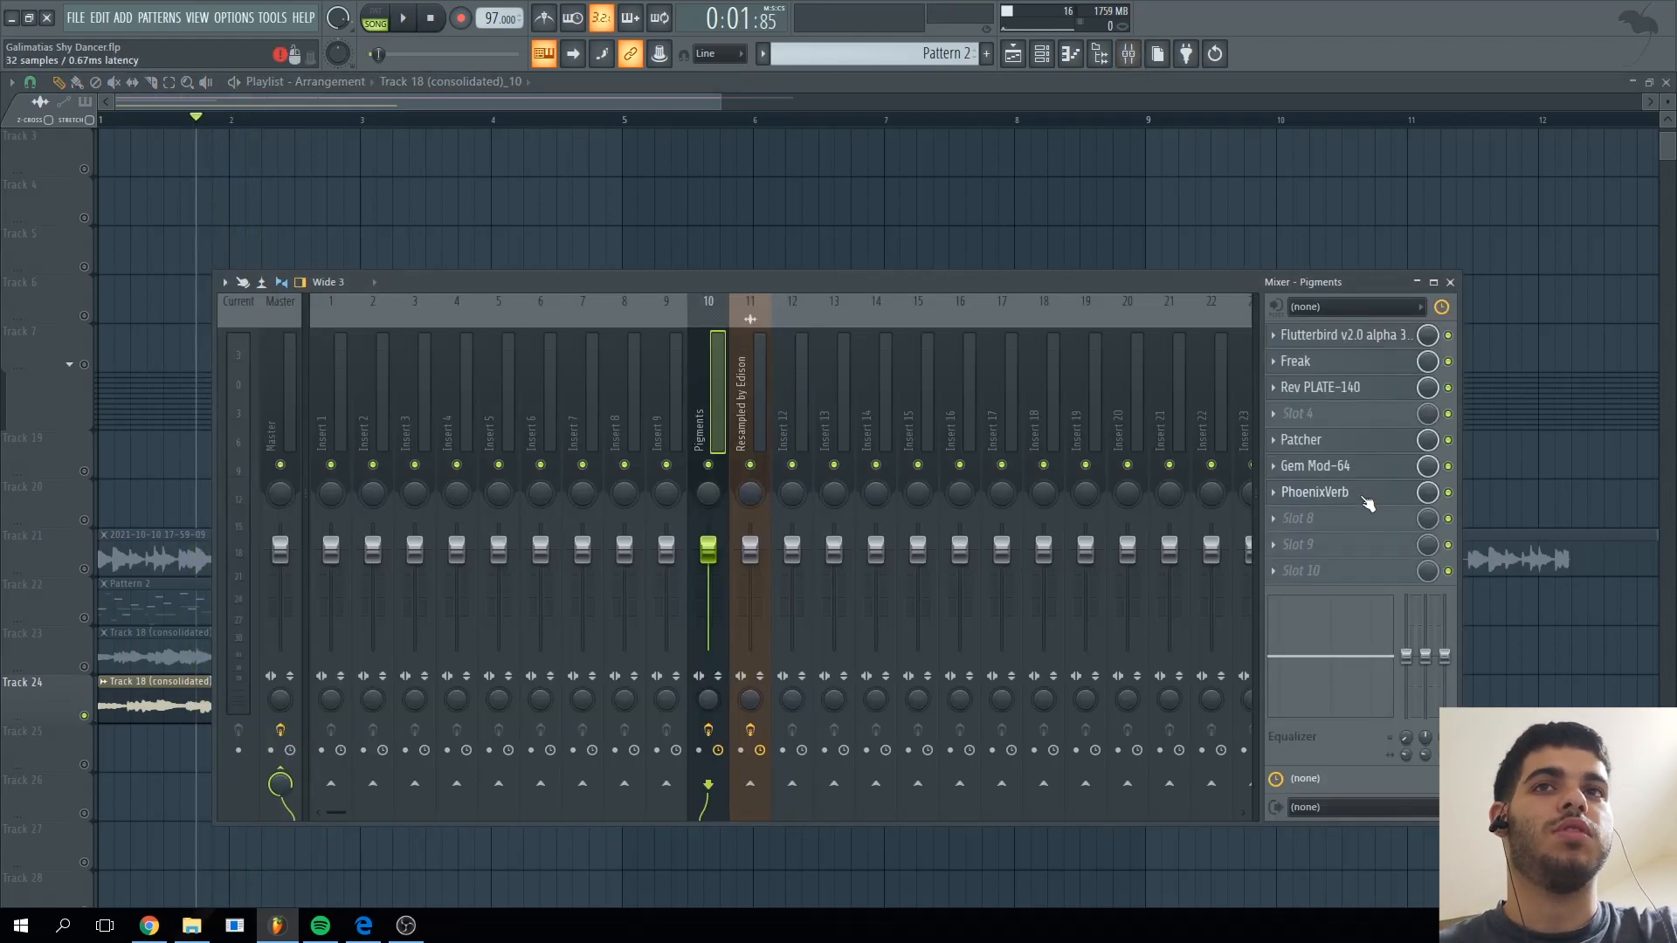
pyautogui.click(1365, 498)
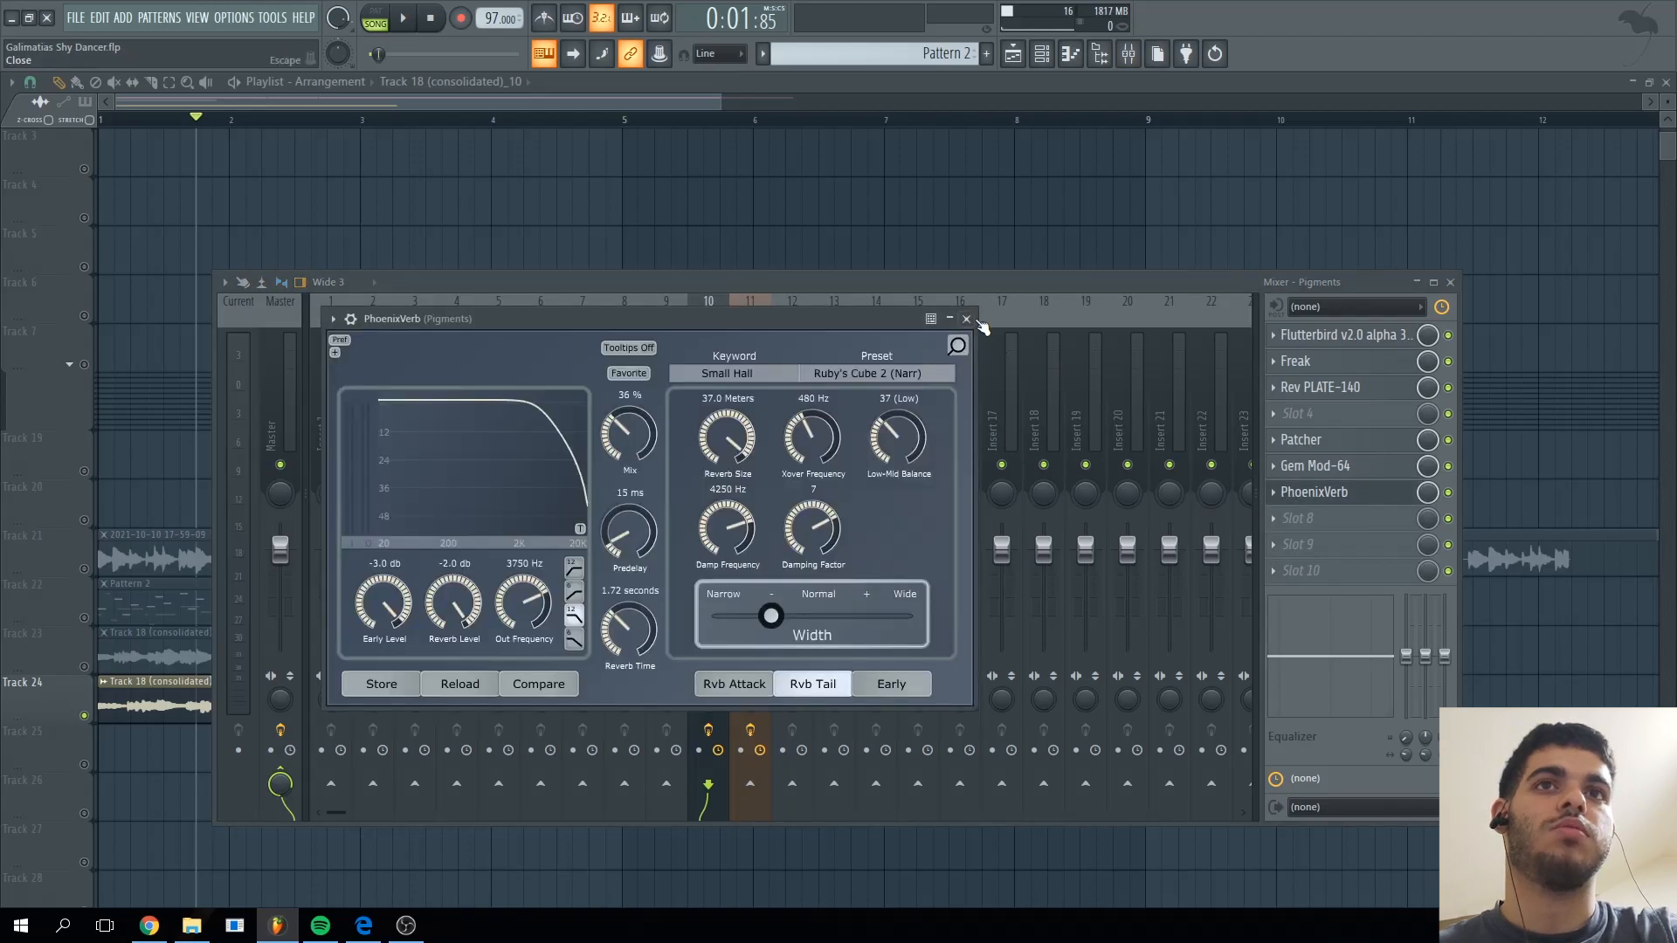
pyautogui.click(966, 319)
pyautogui.click(1449, 282)
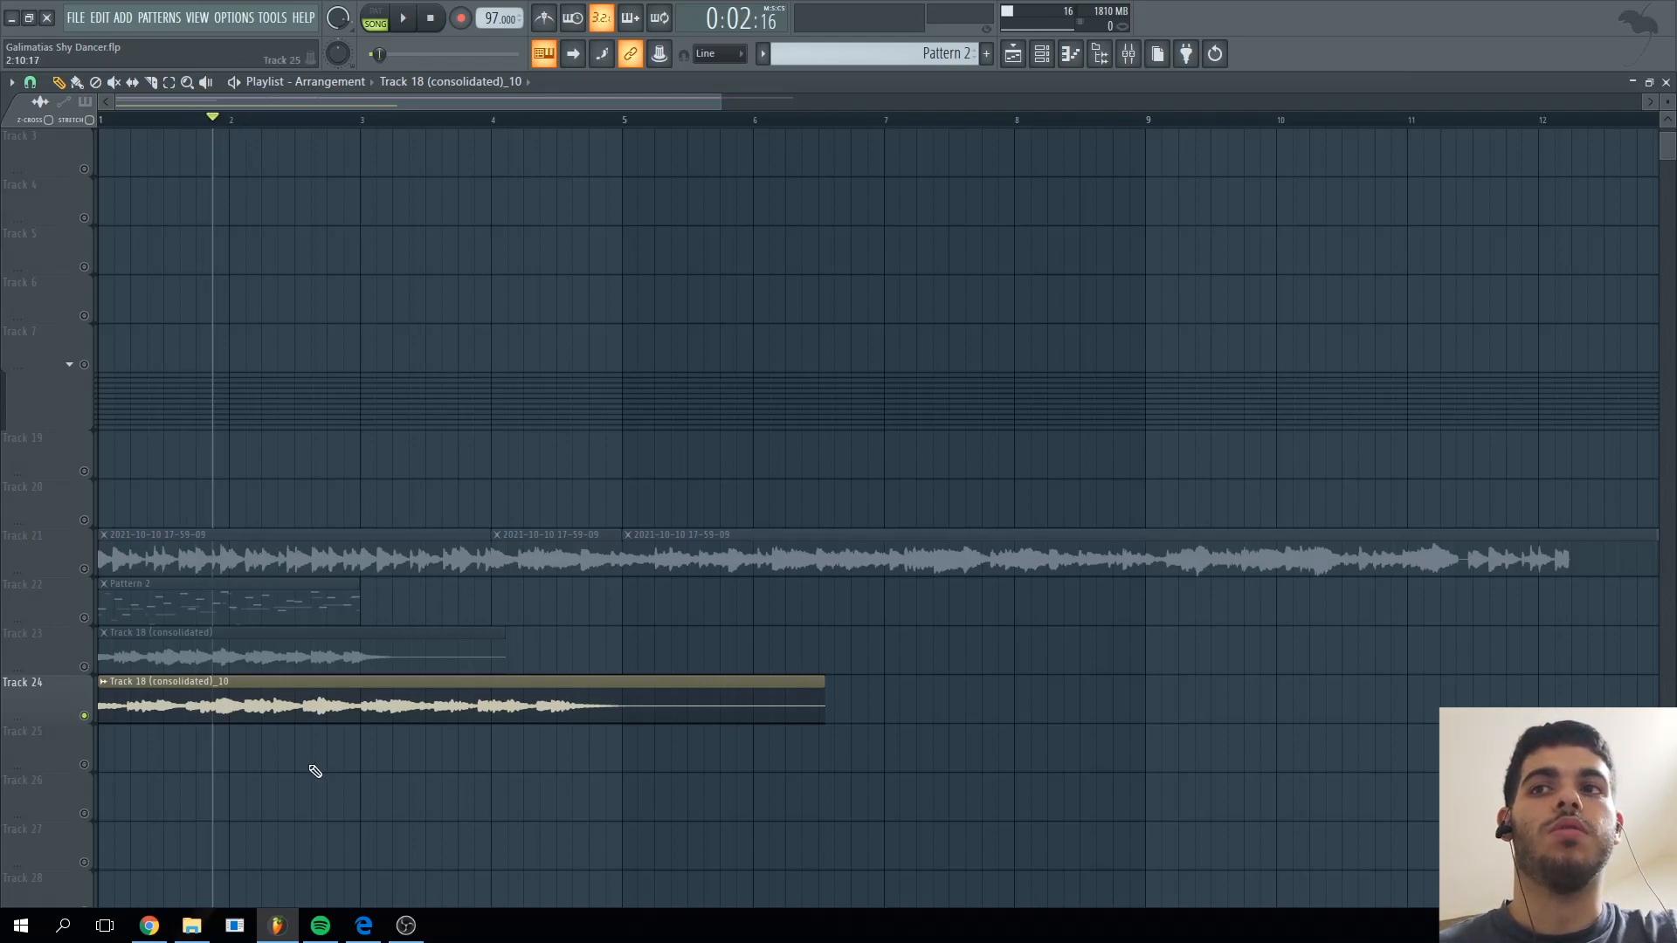
pyautogui.press('space')
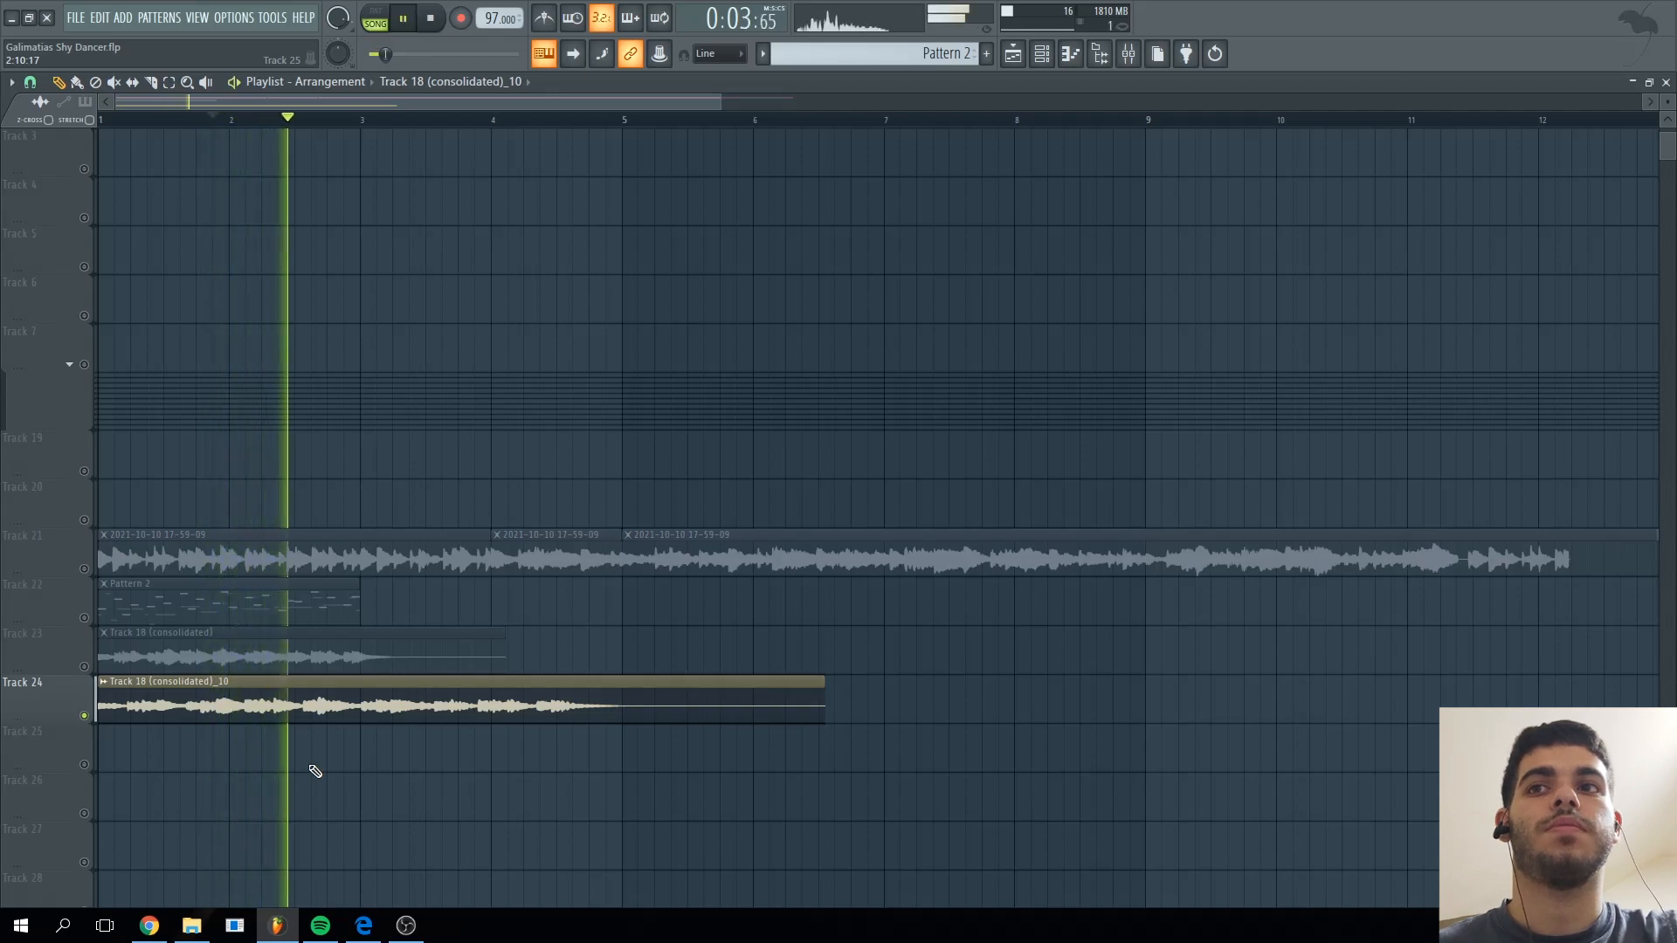
pyautogui.press('space')
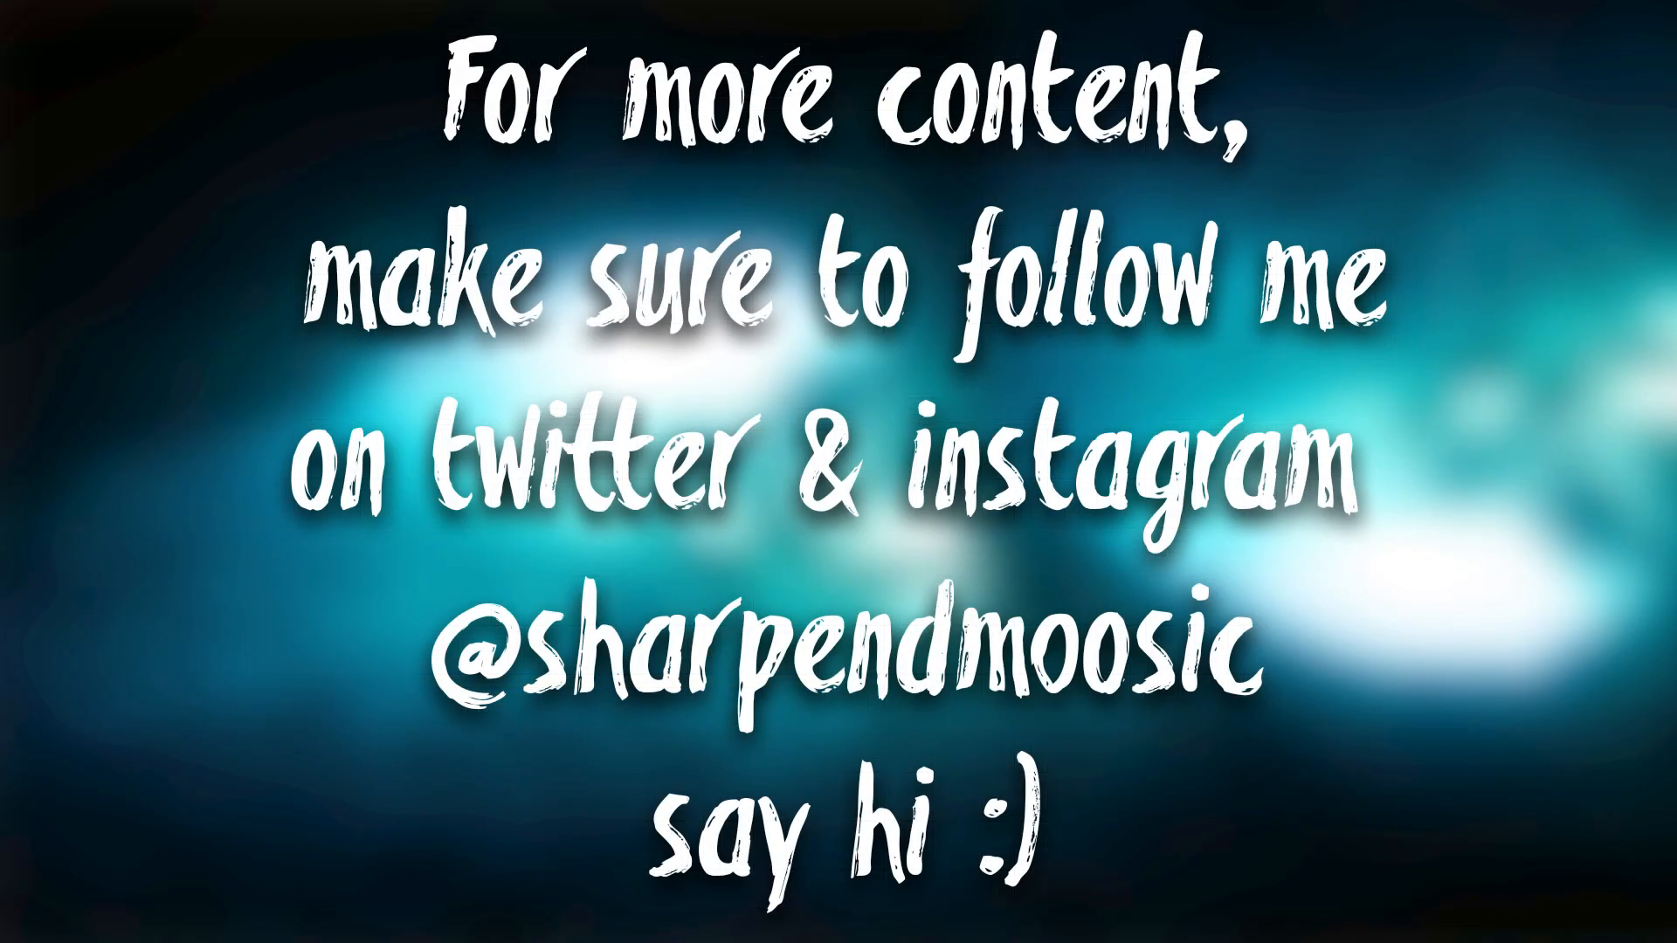